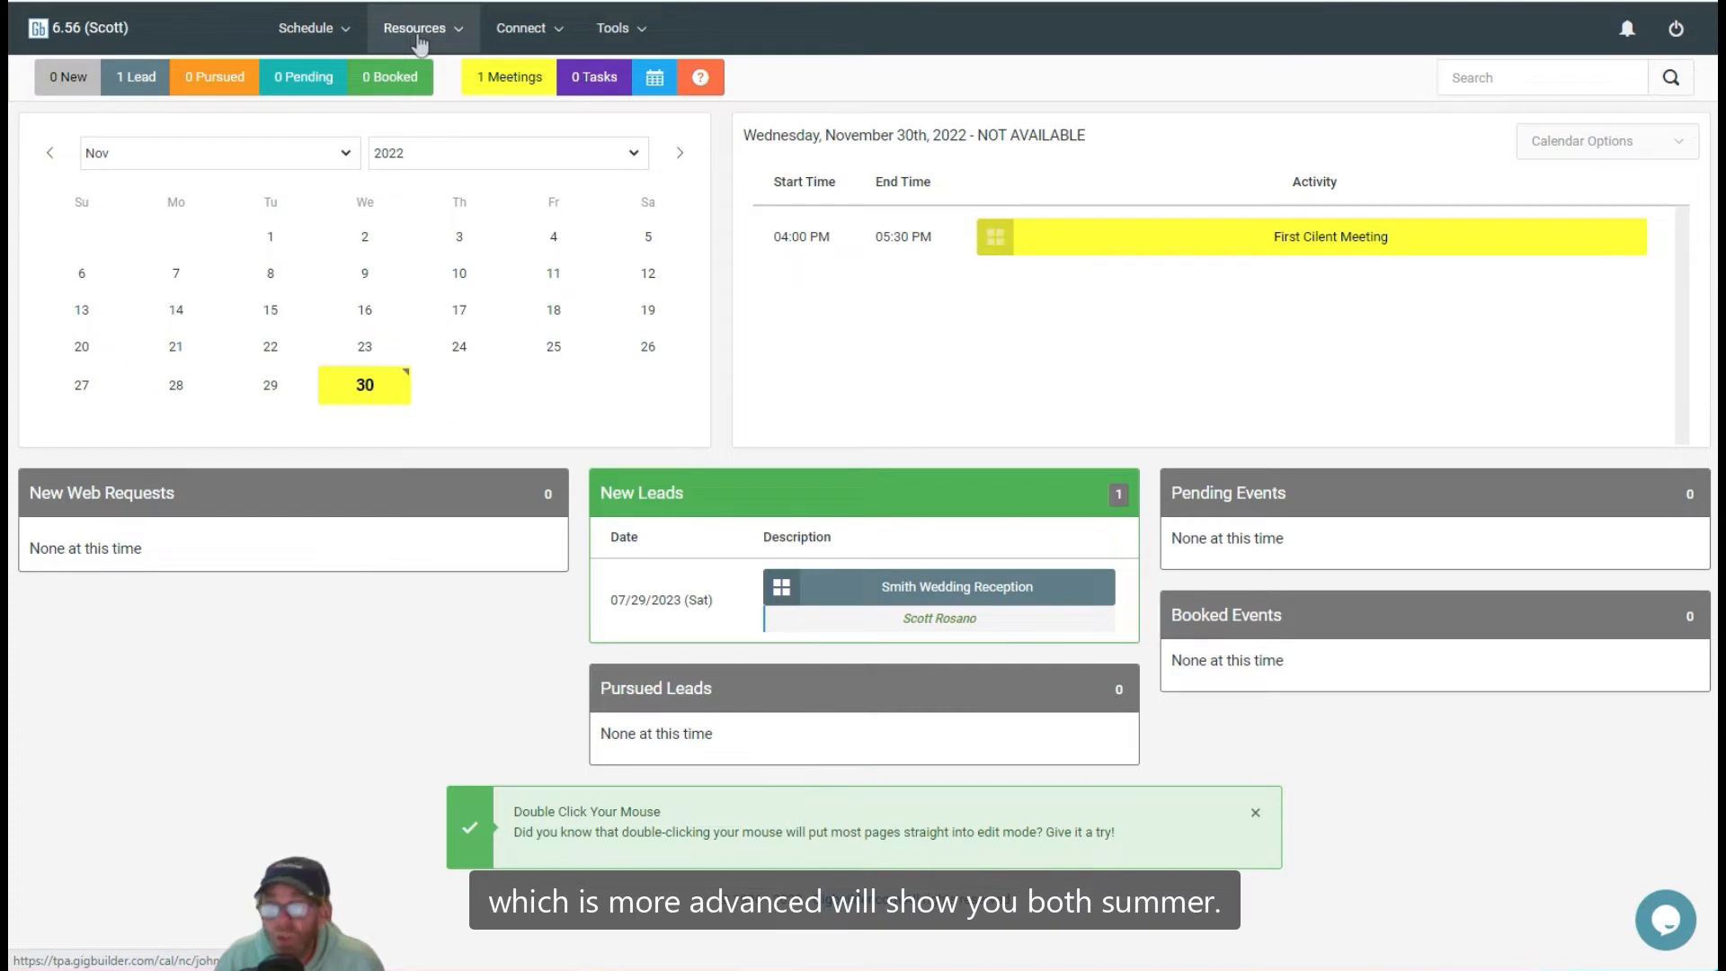
Step: Open the Starbucks meeting location from the meeting locations resources and switch it to edit mode
left_click(419, 38)
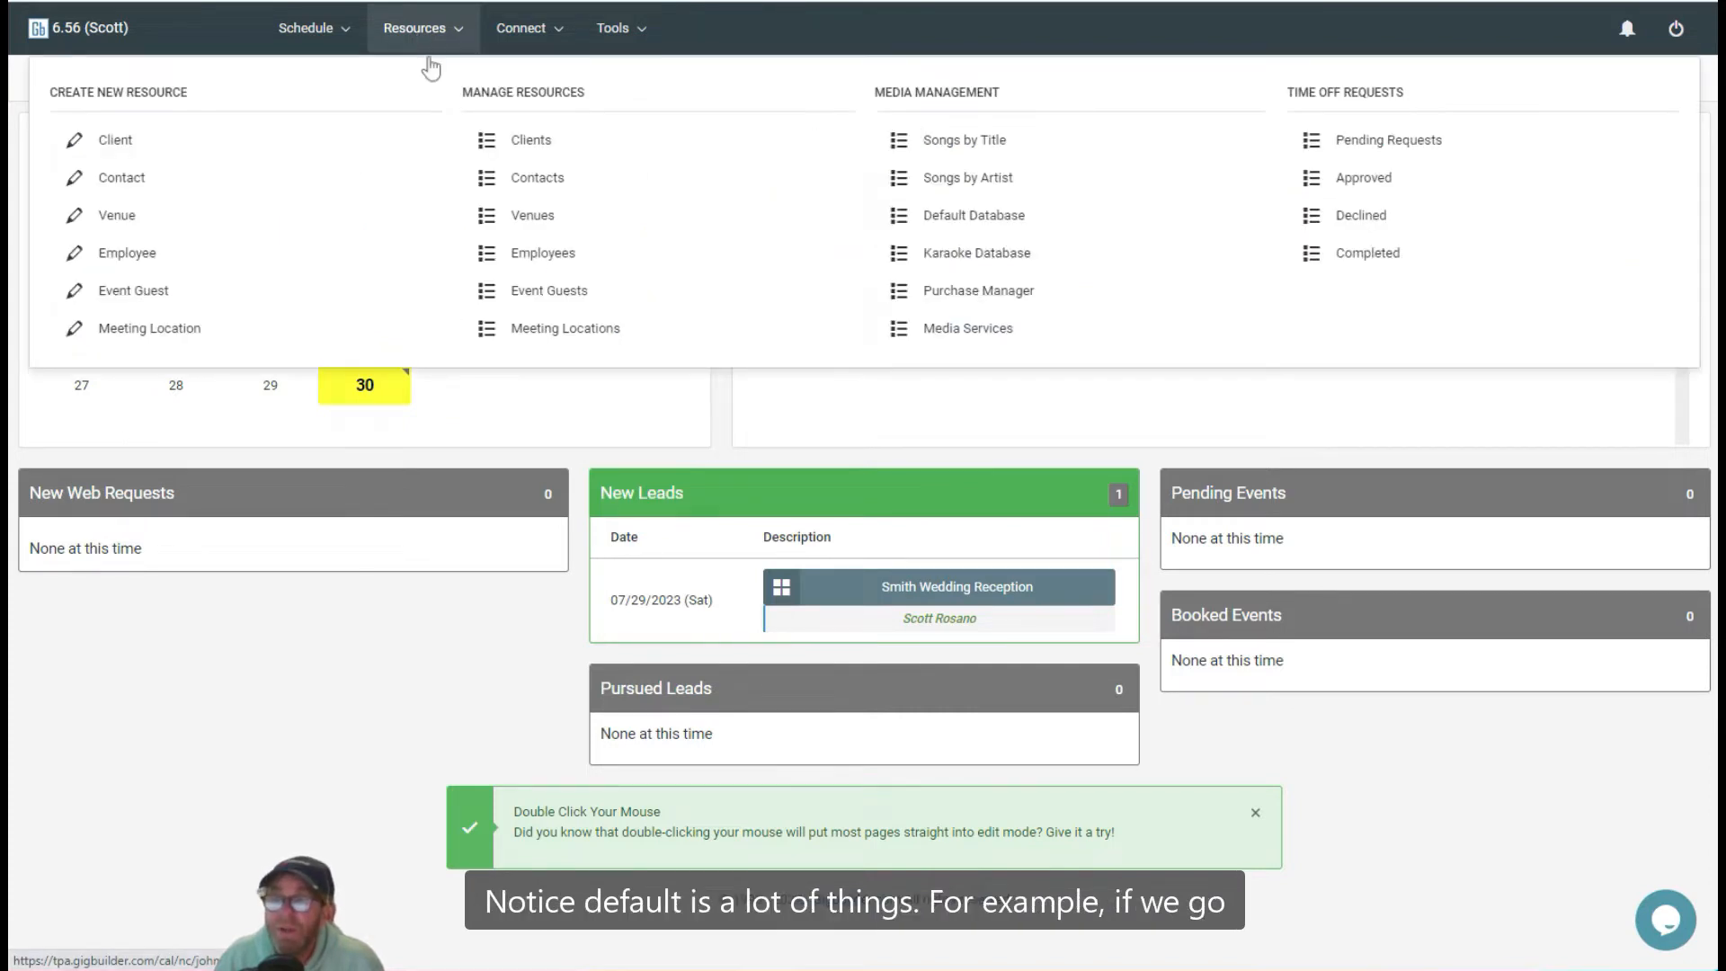
left_click(546, 340)
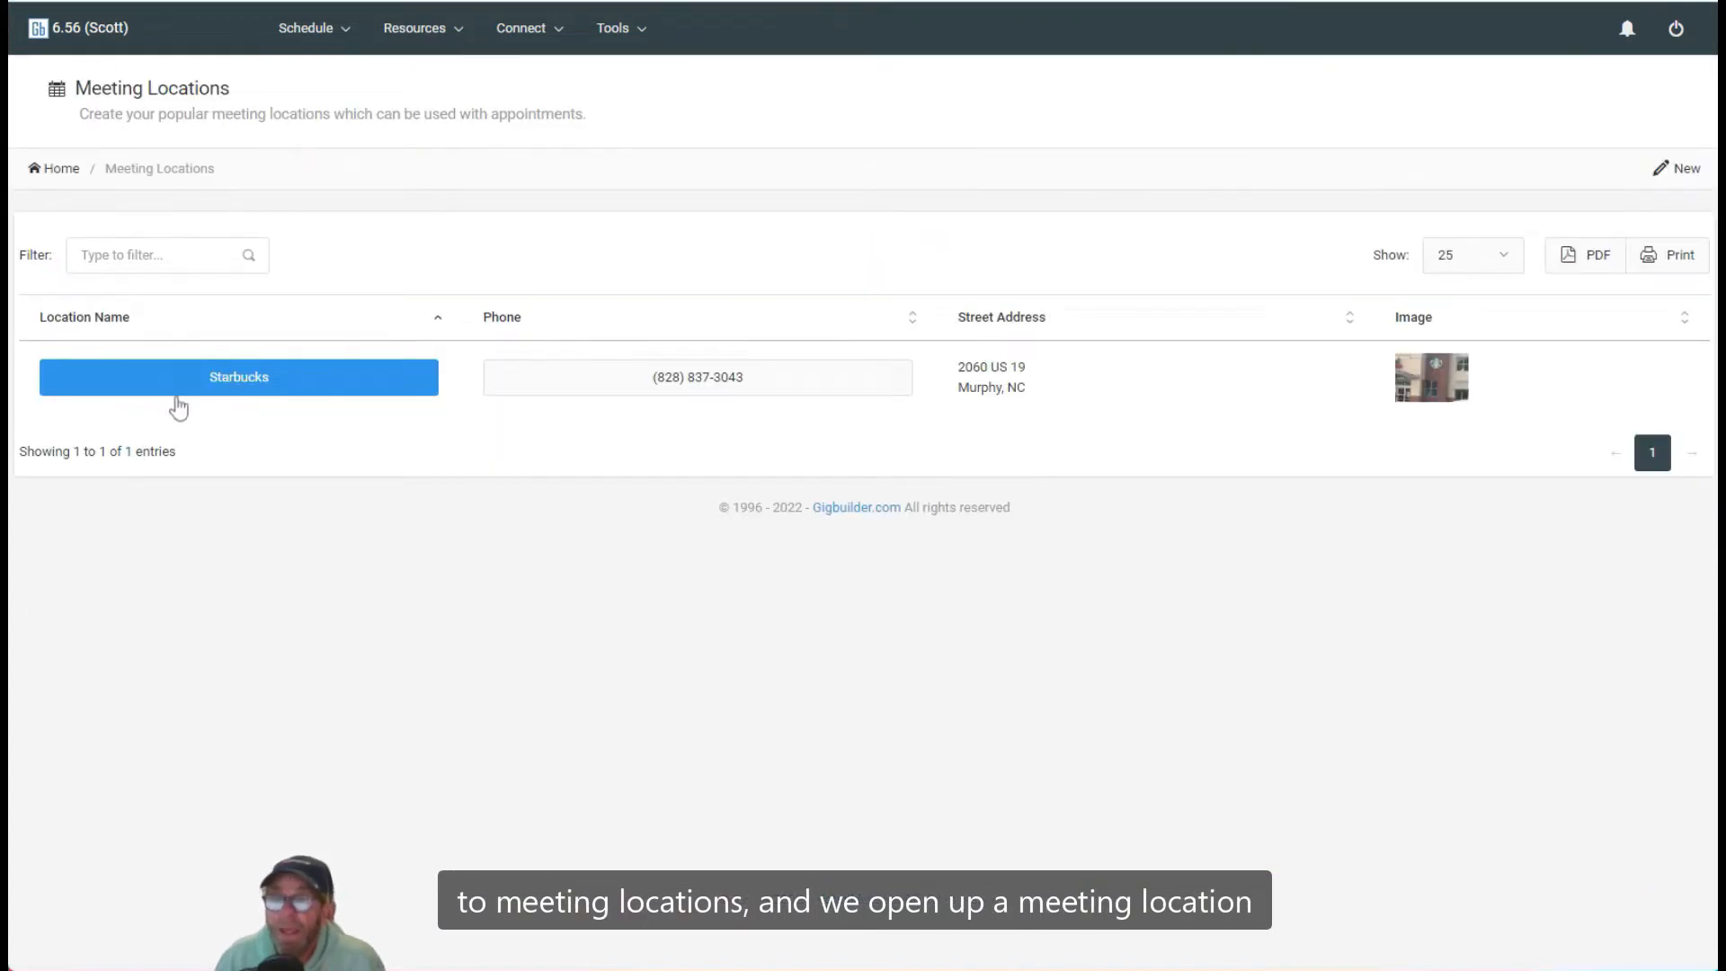
left_click(227, 379)
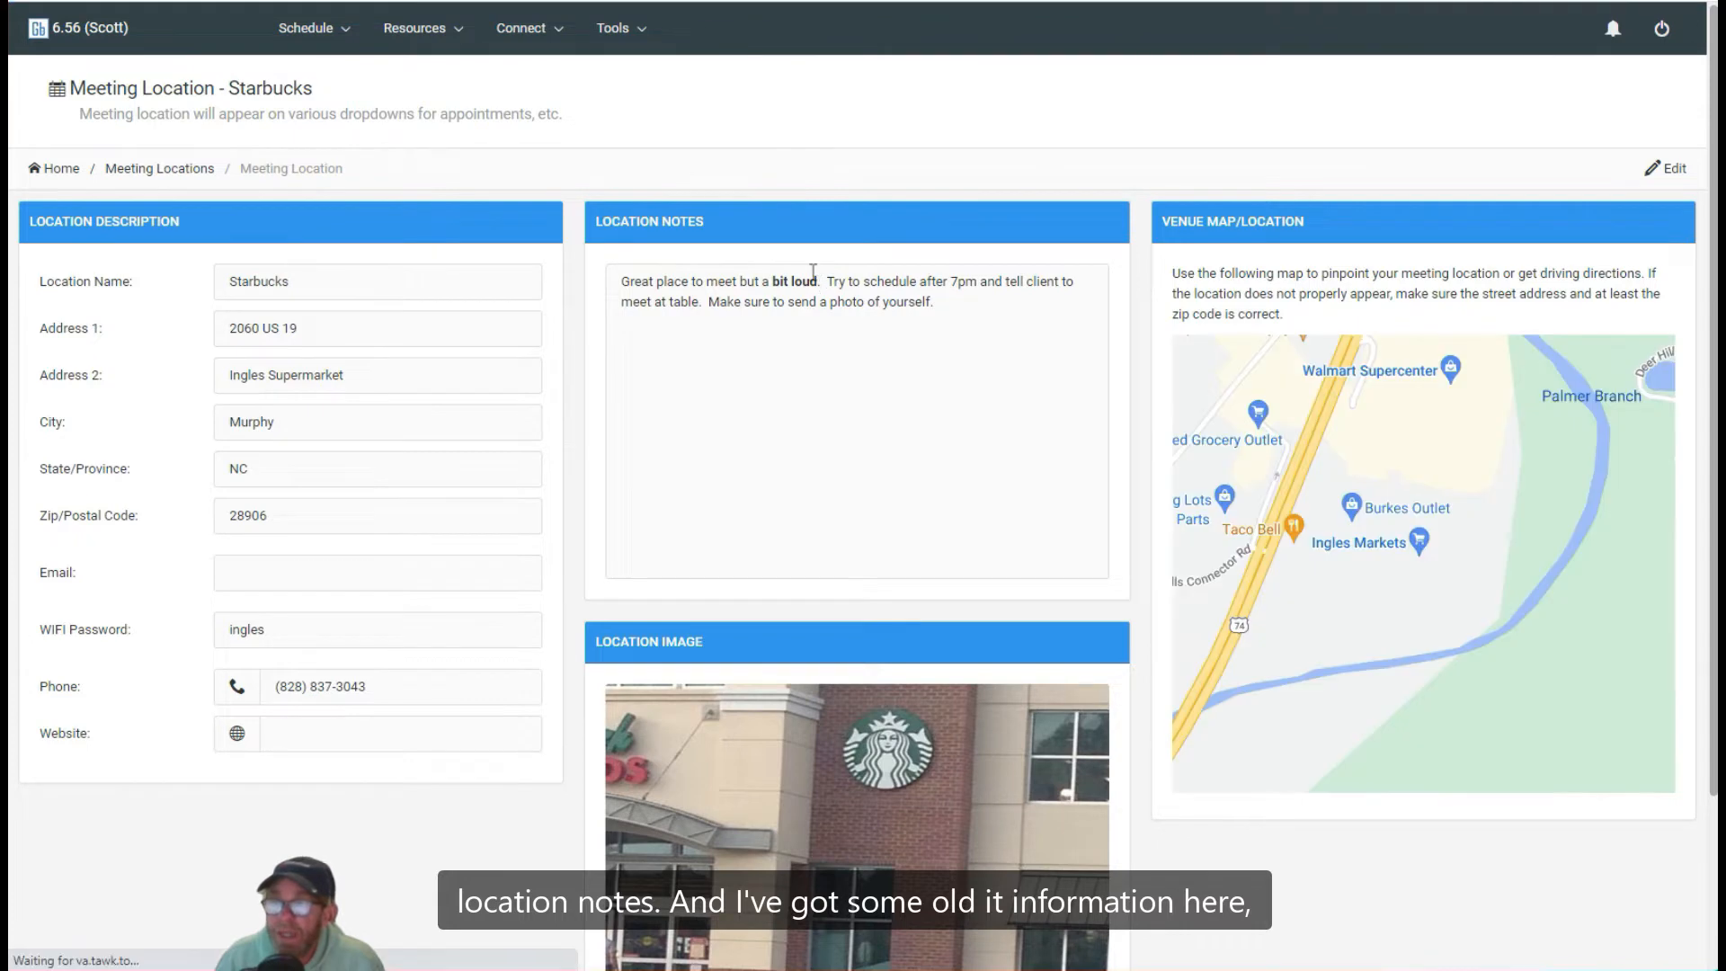
left_click_drag(772, 281, 822, 281)
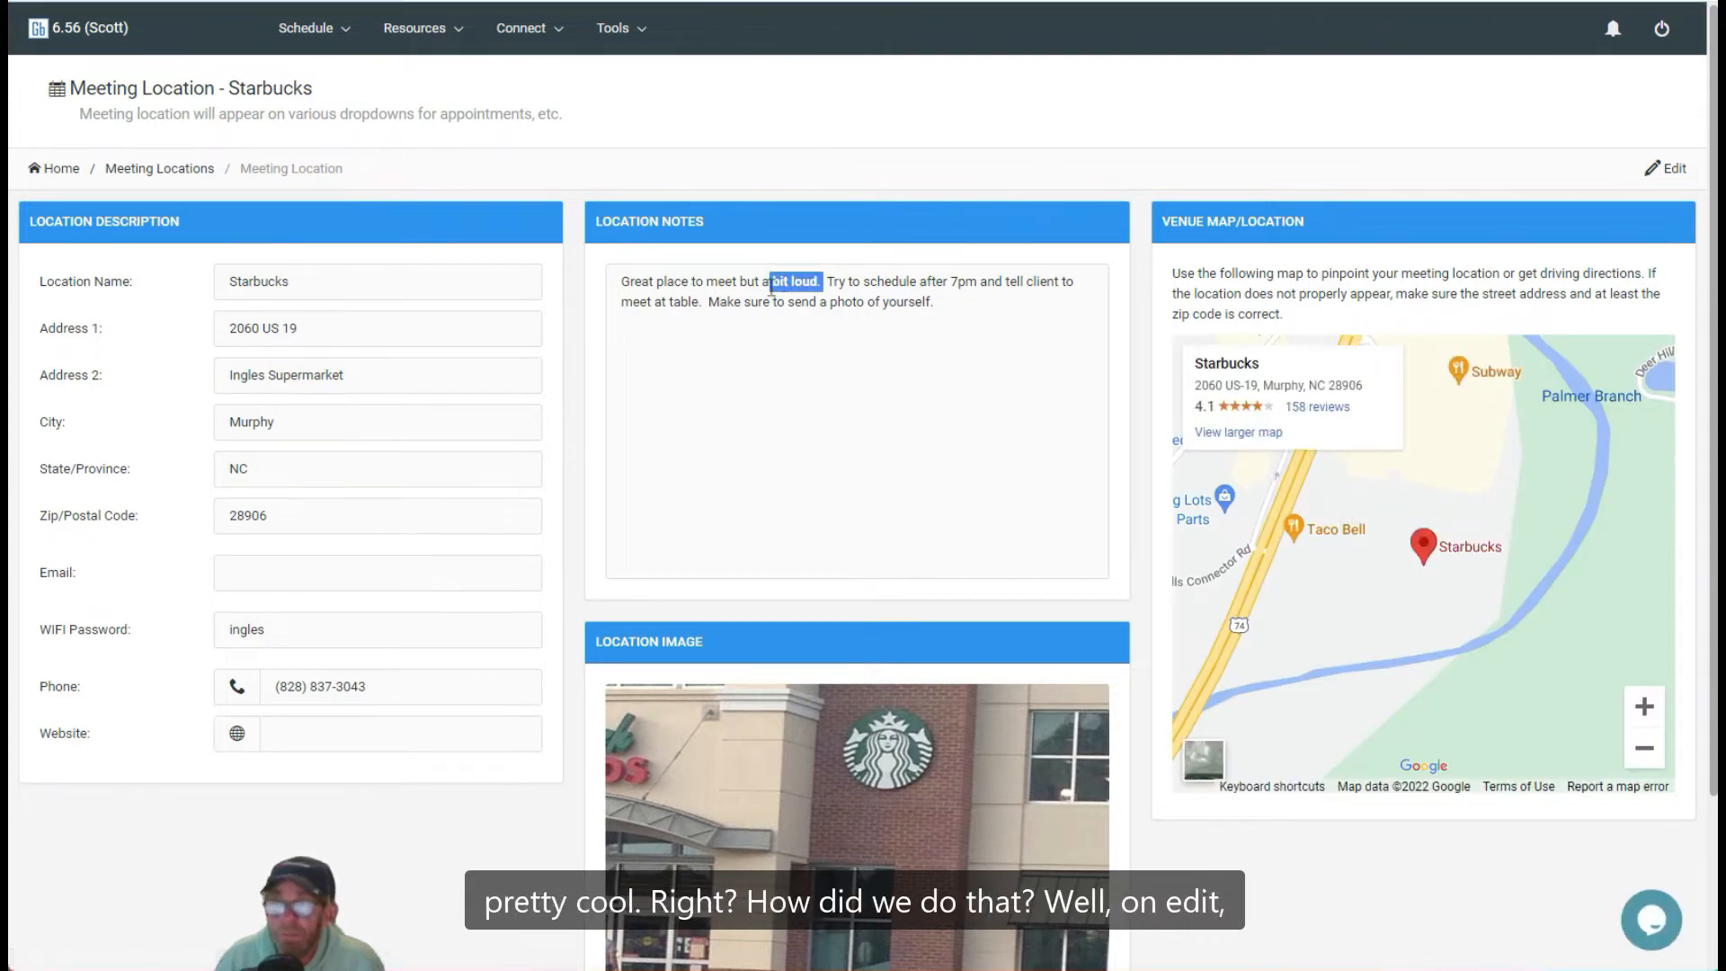
left_click(853, 382)
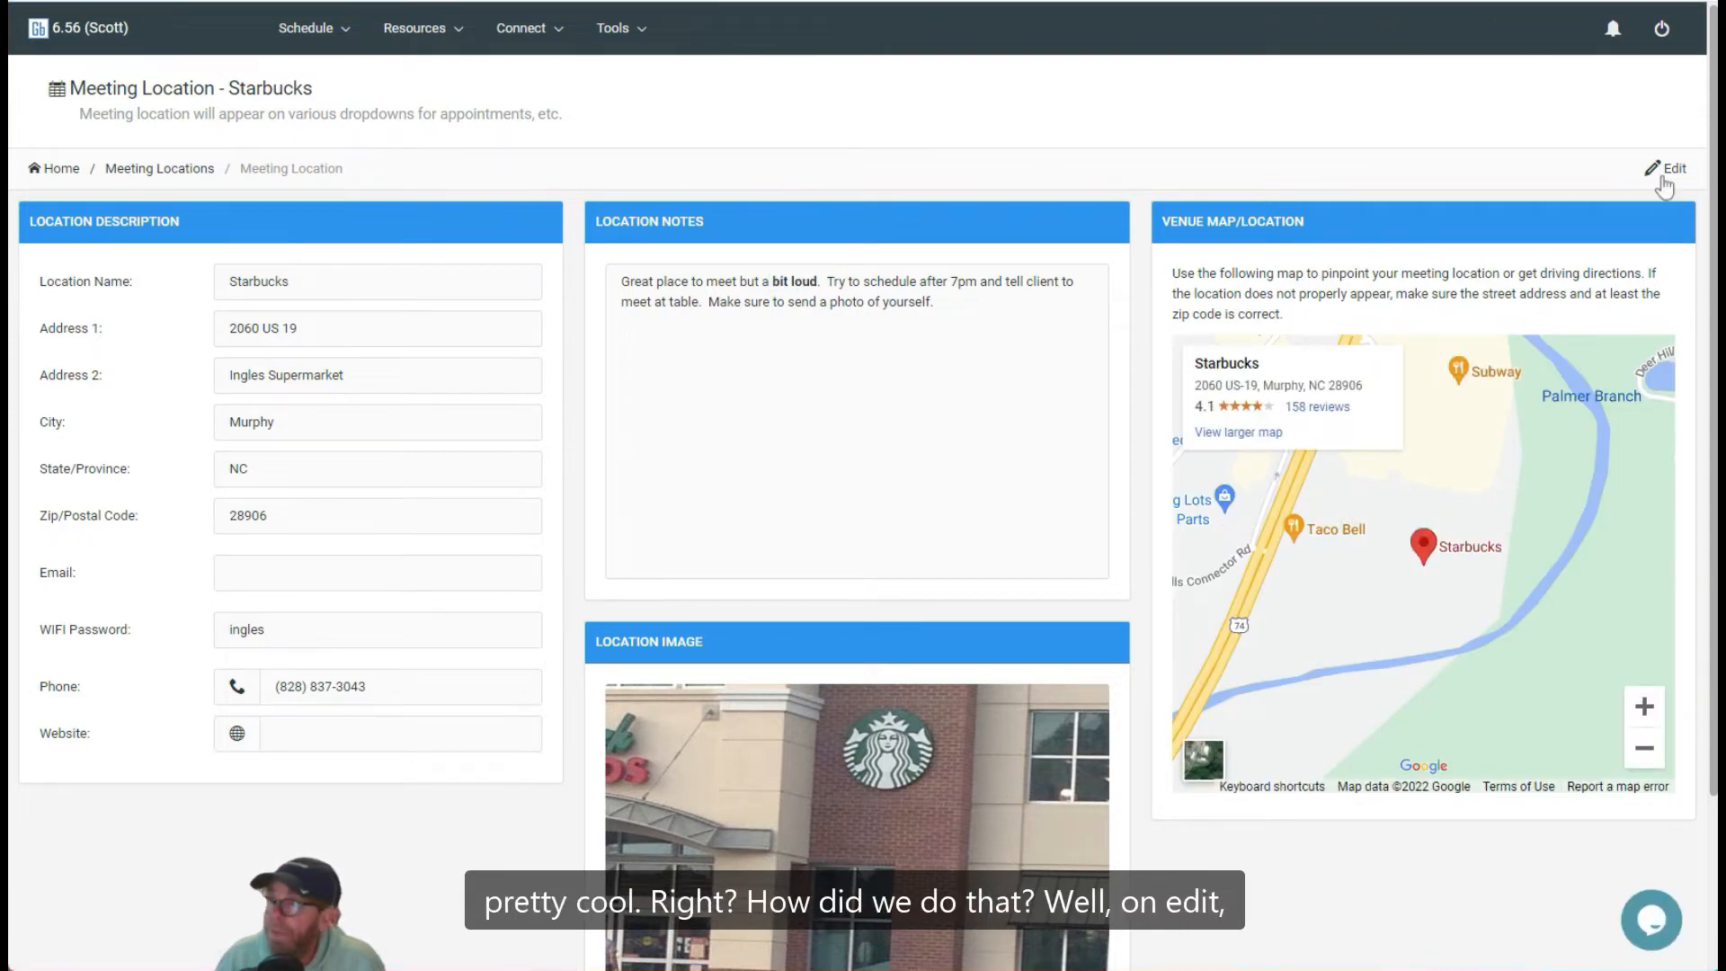
left_click(1669, 176)
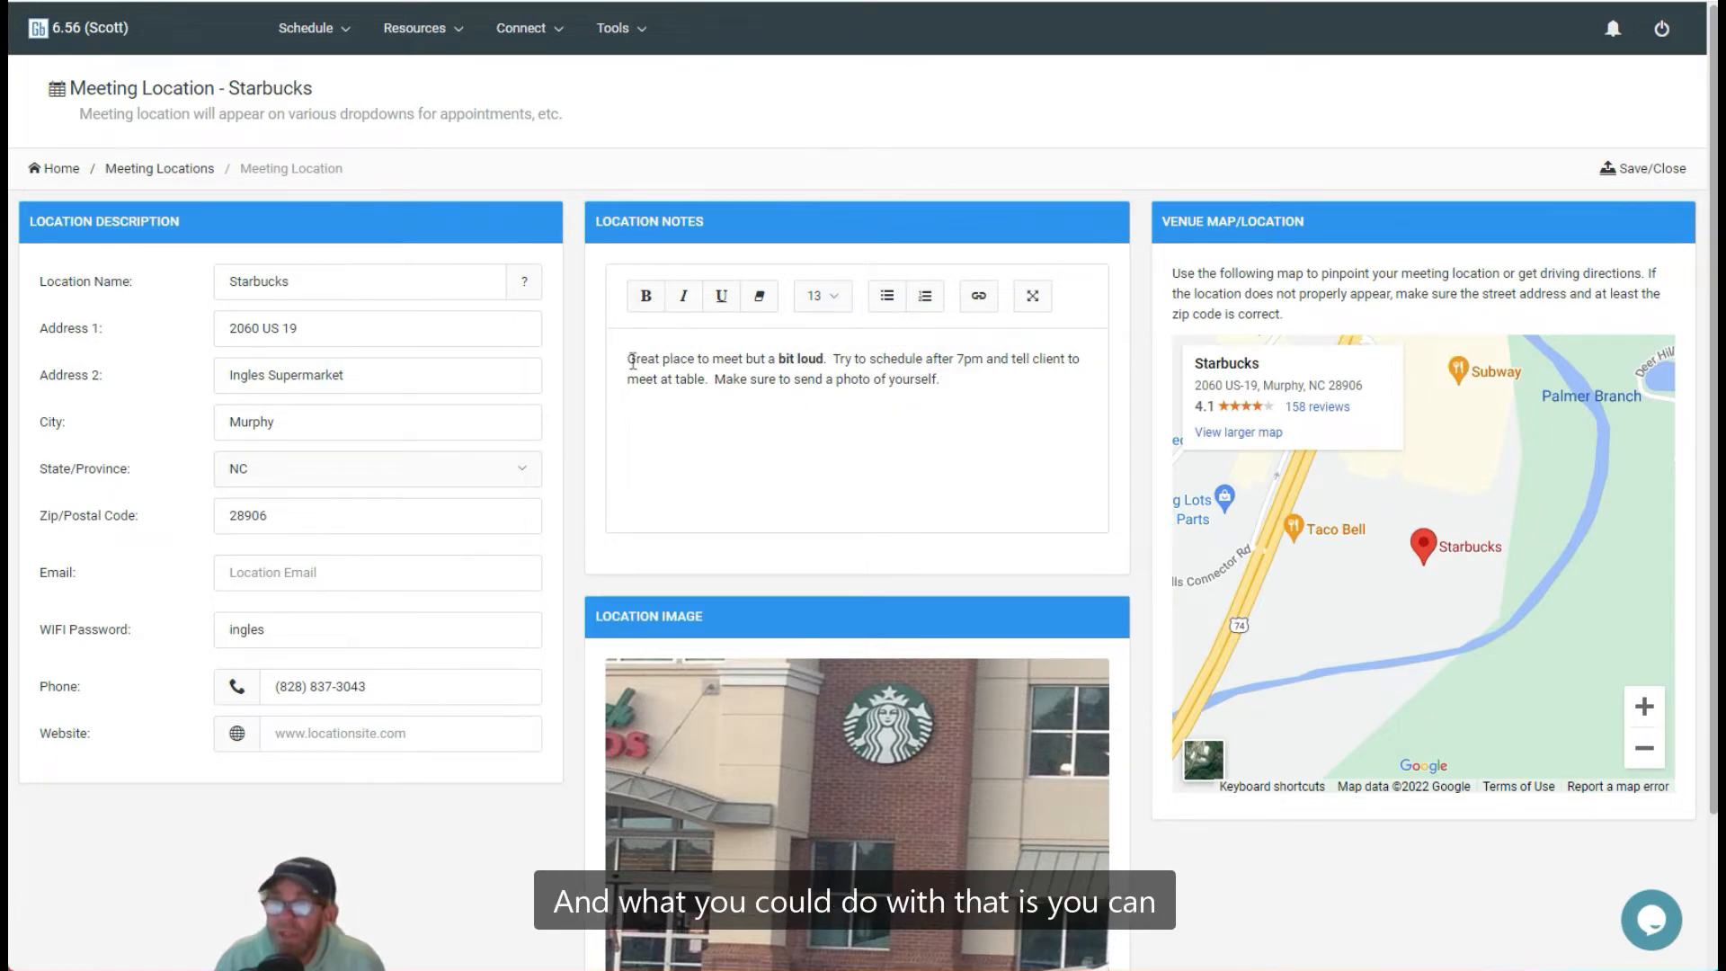
Step: Apply bold, italic, underline and clear formatting to 'Great place' in the location notes, then save and close
left_click_drag(628, 360, 691, 359)
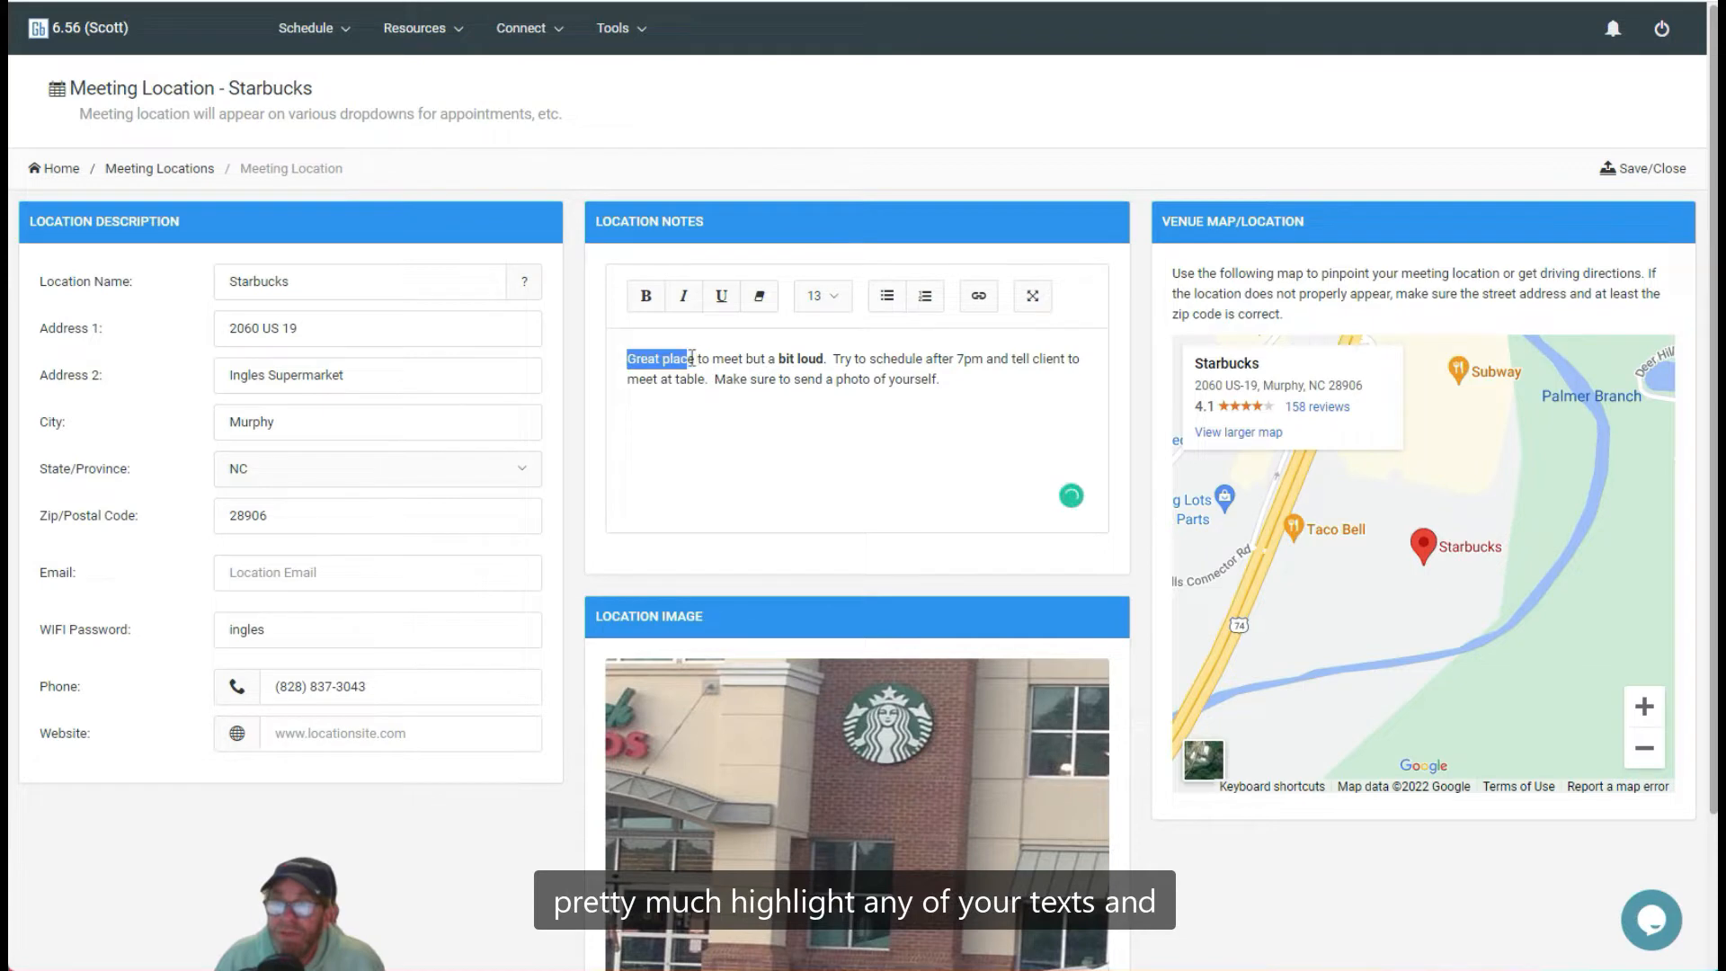
left_click(645, 296)
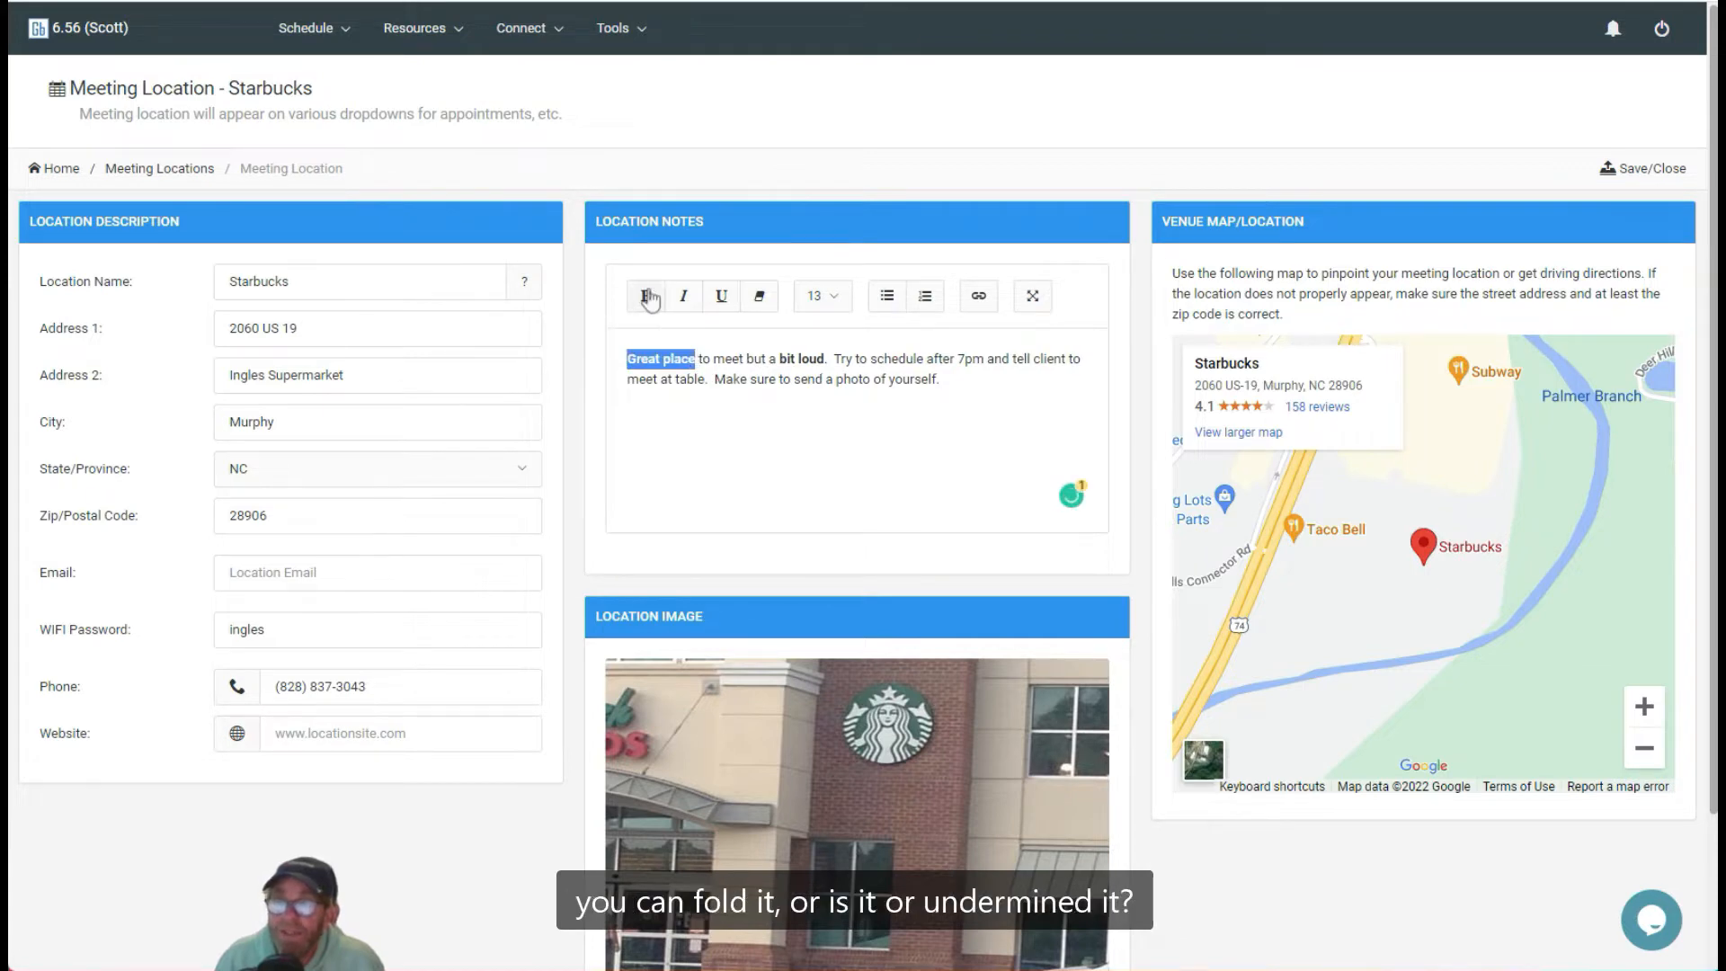
left_click(684, 299)
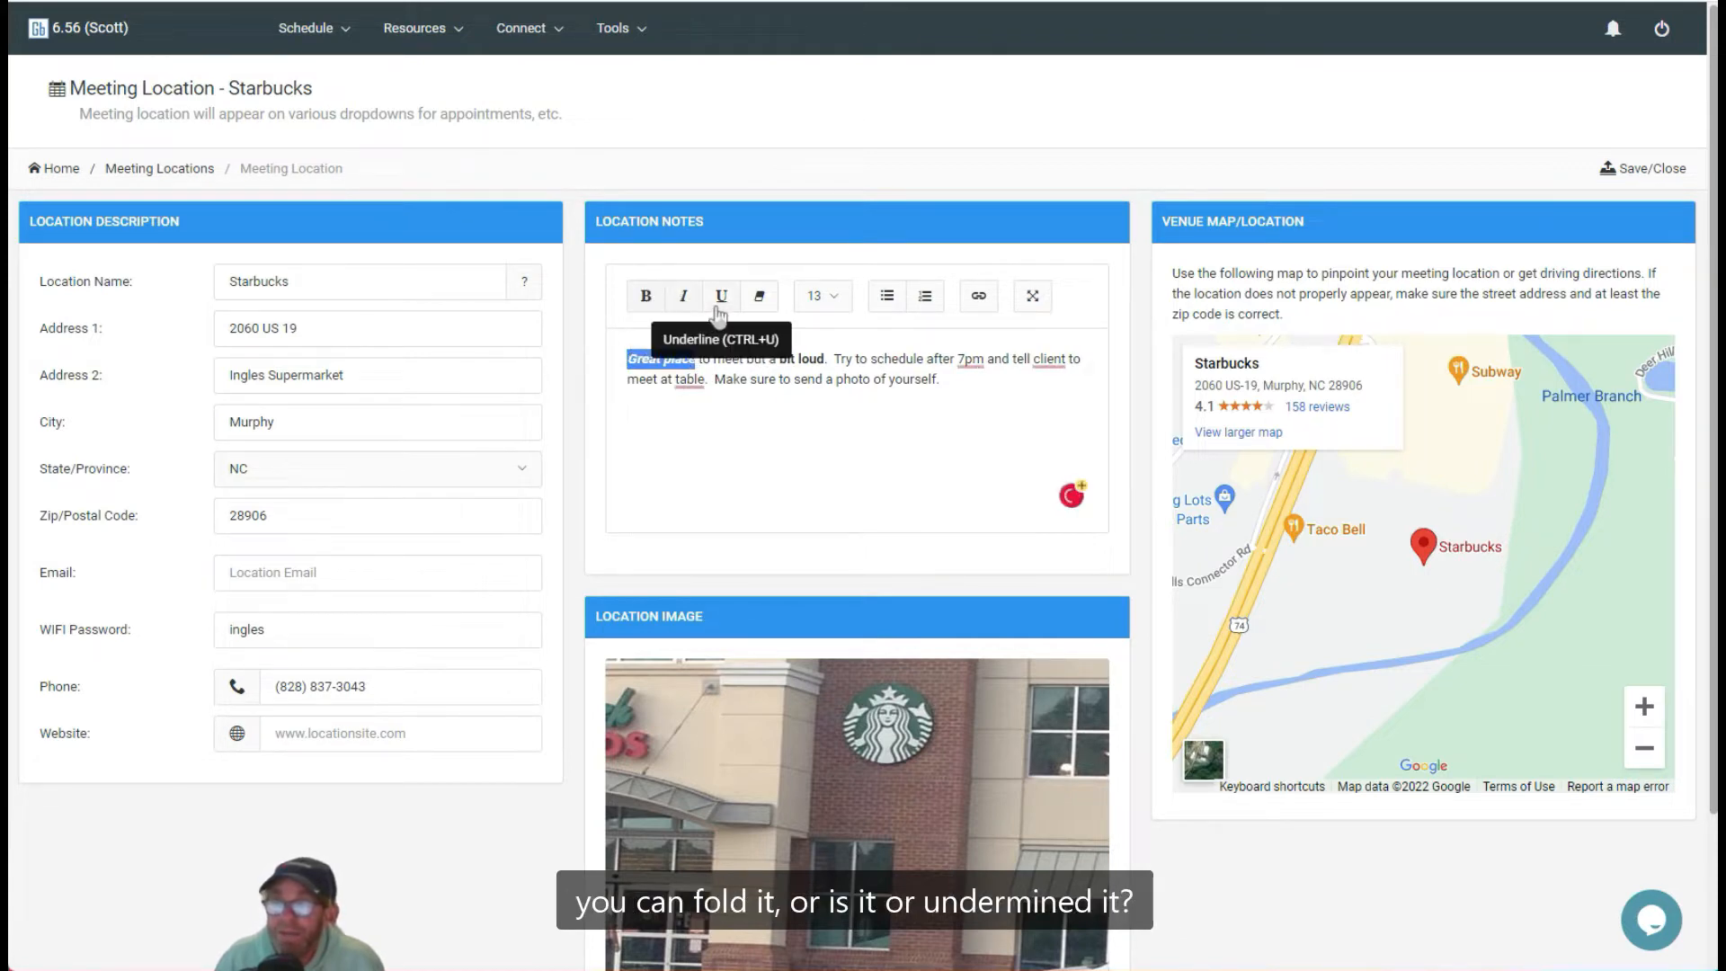
left_click(719, 304)
left_click(761, 298)
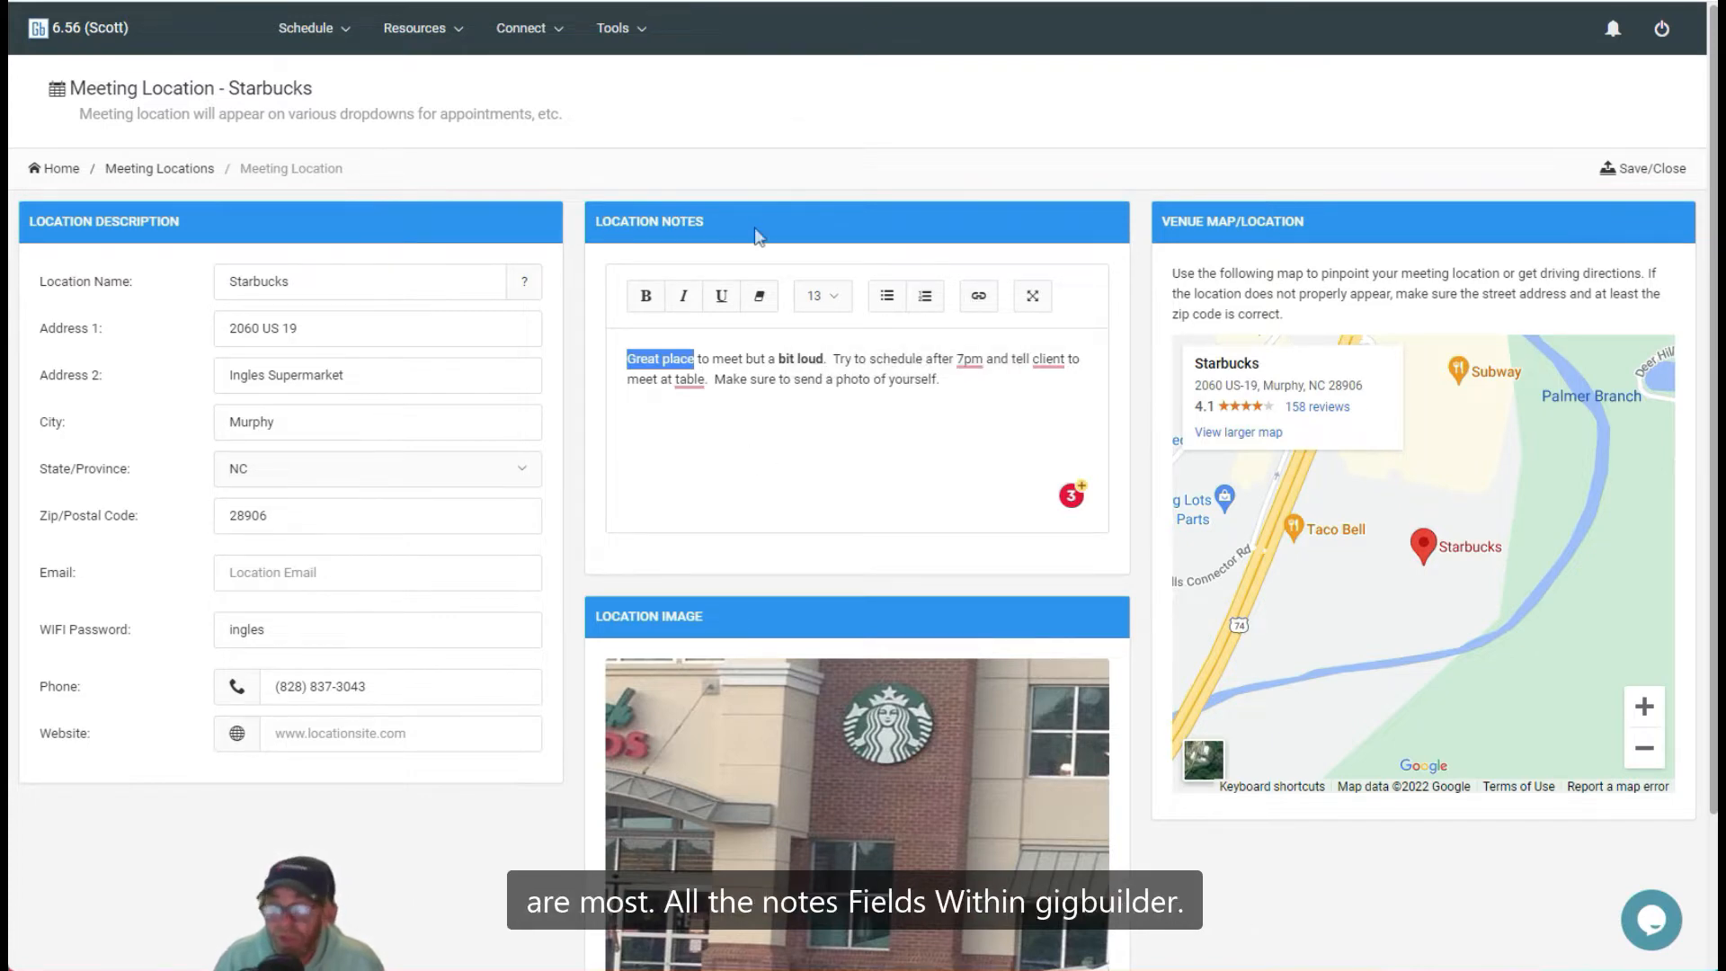
left_click(1652, 168)
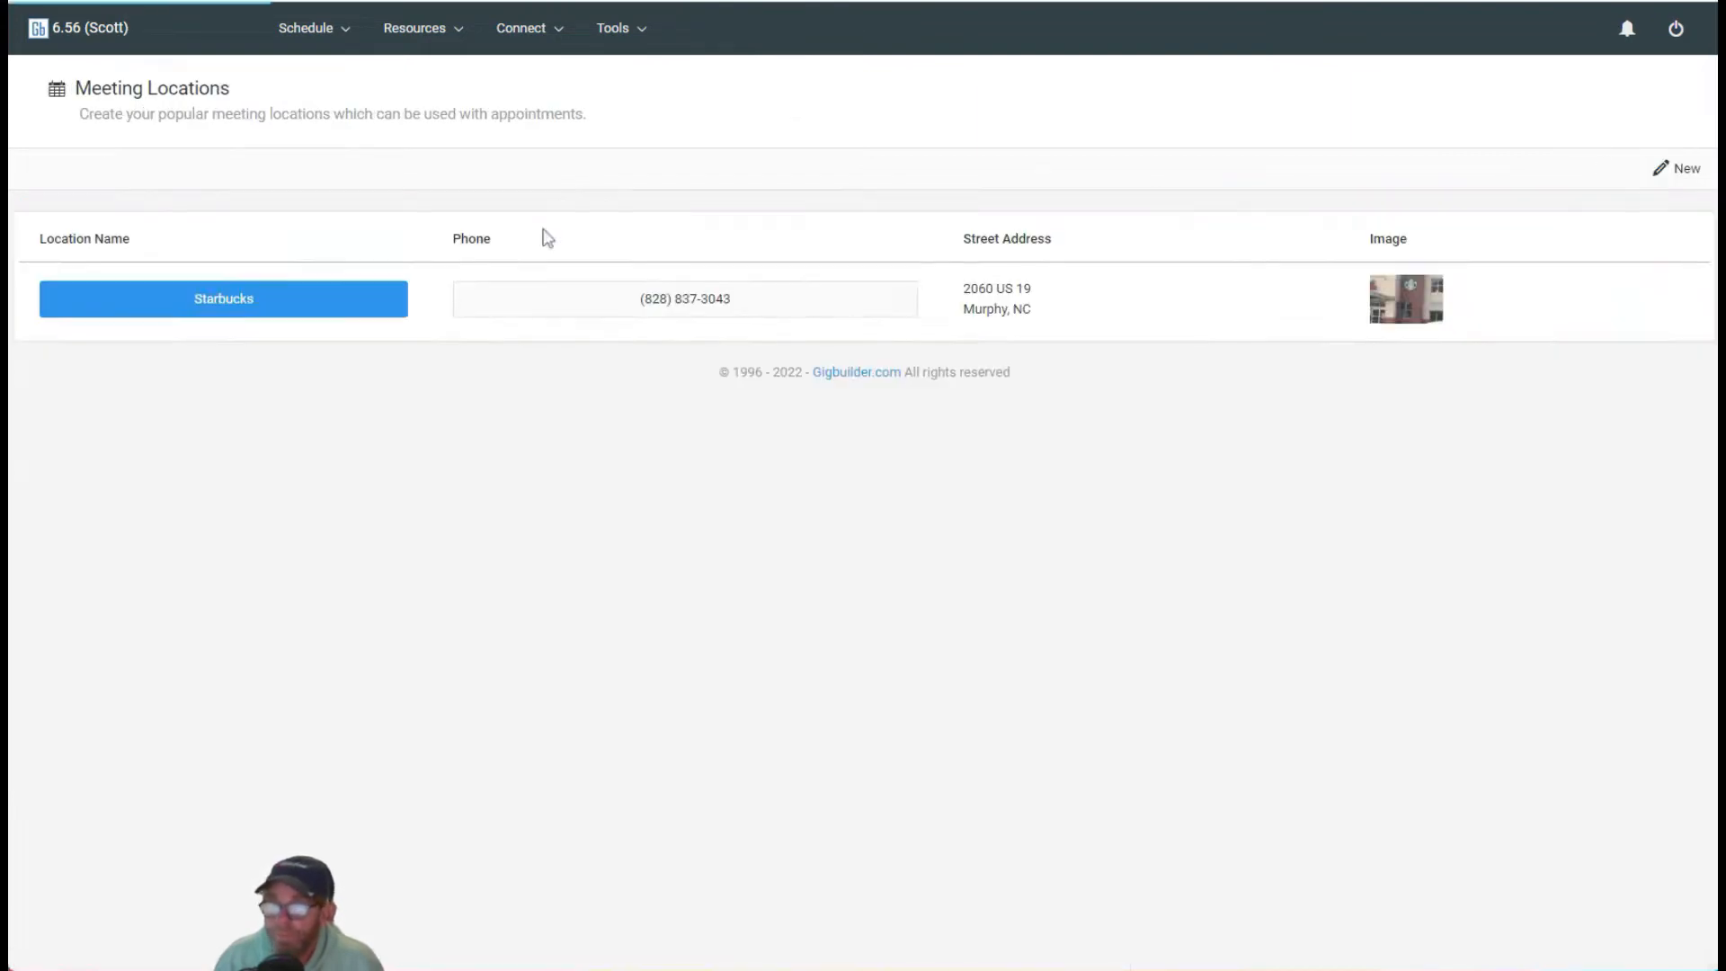
Step: Open the Test Document template from the system configuration's documents list
left_click(624, 33)
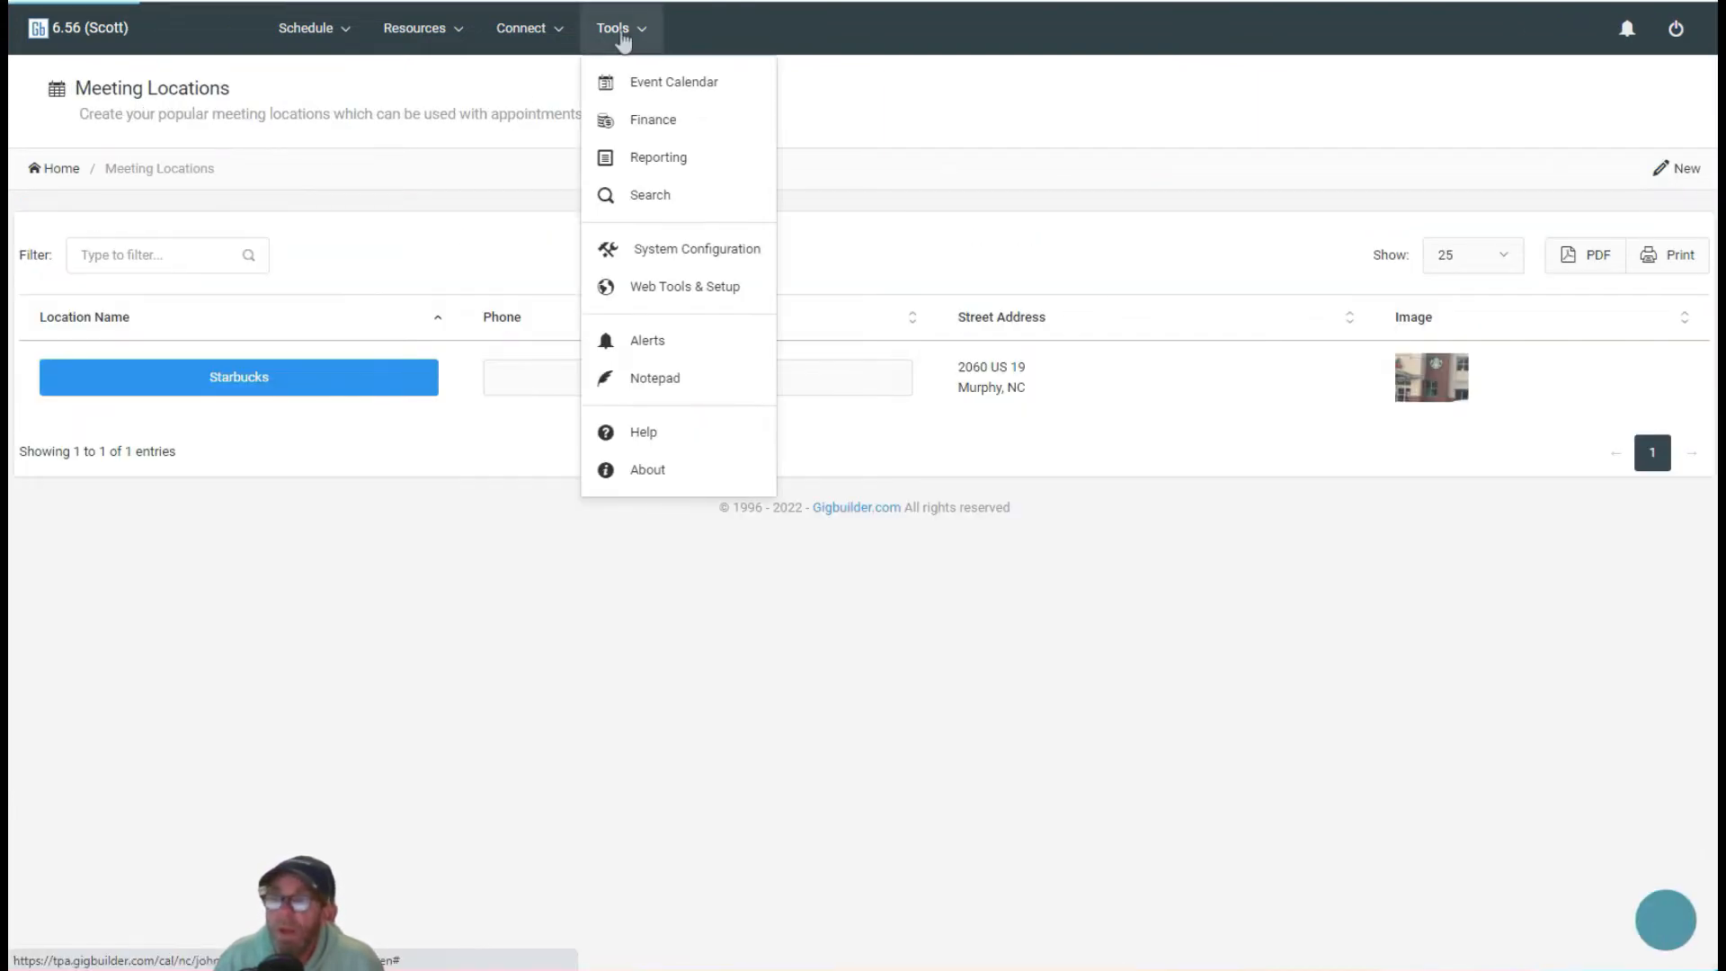
left_click(694, 256)
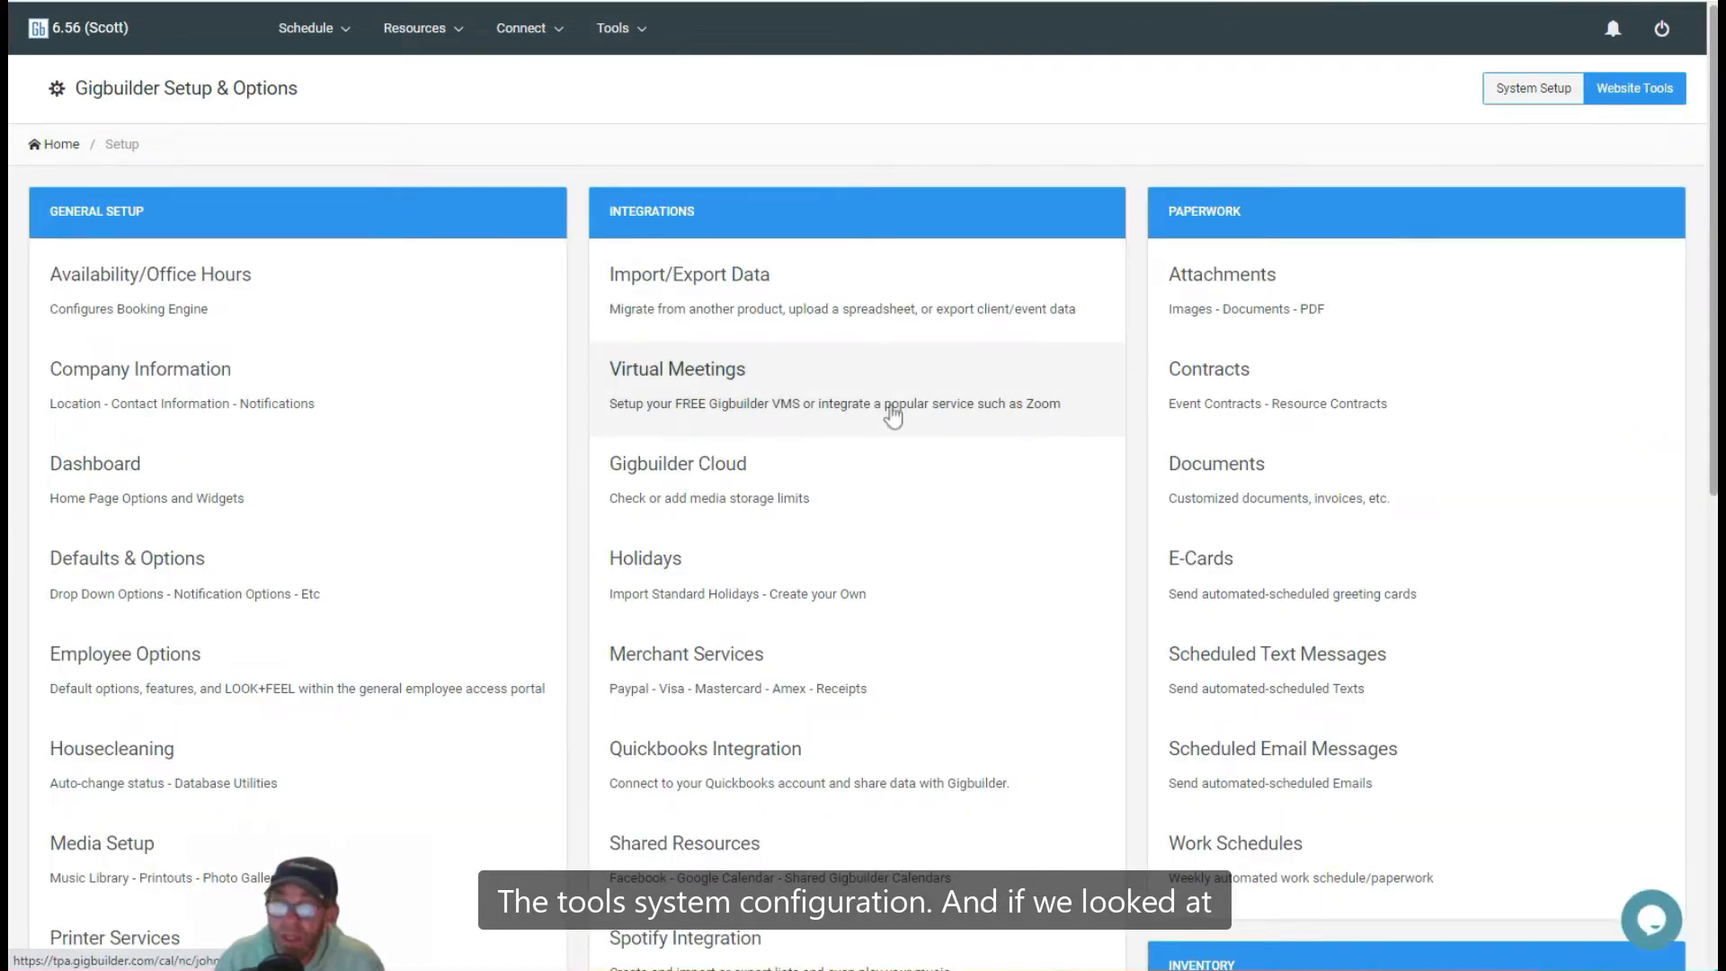
left_click(1216, 486)
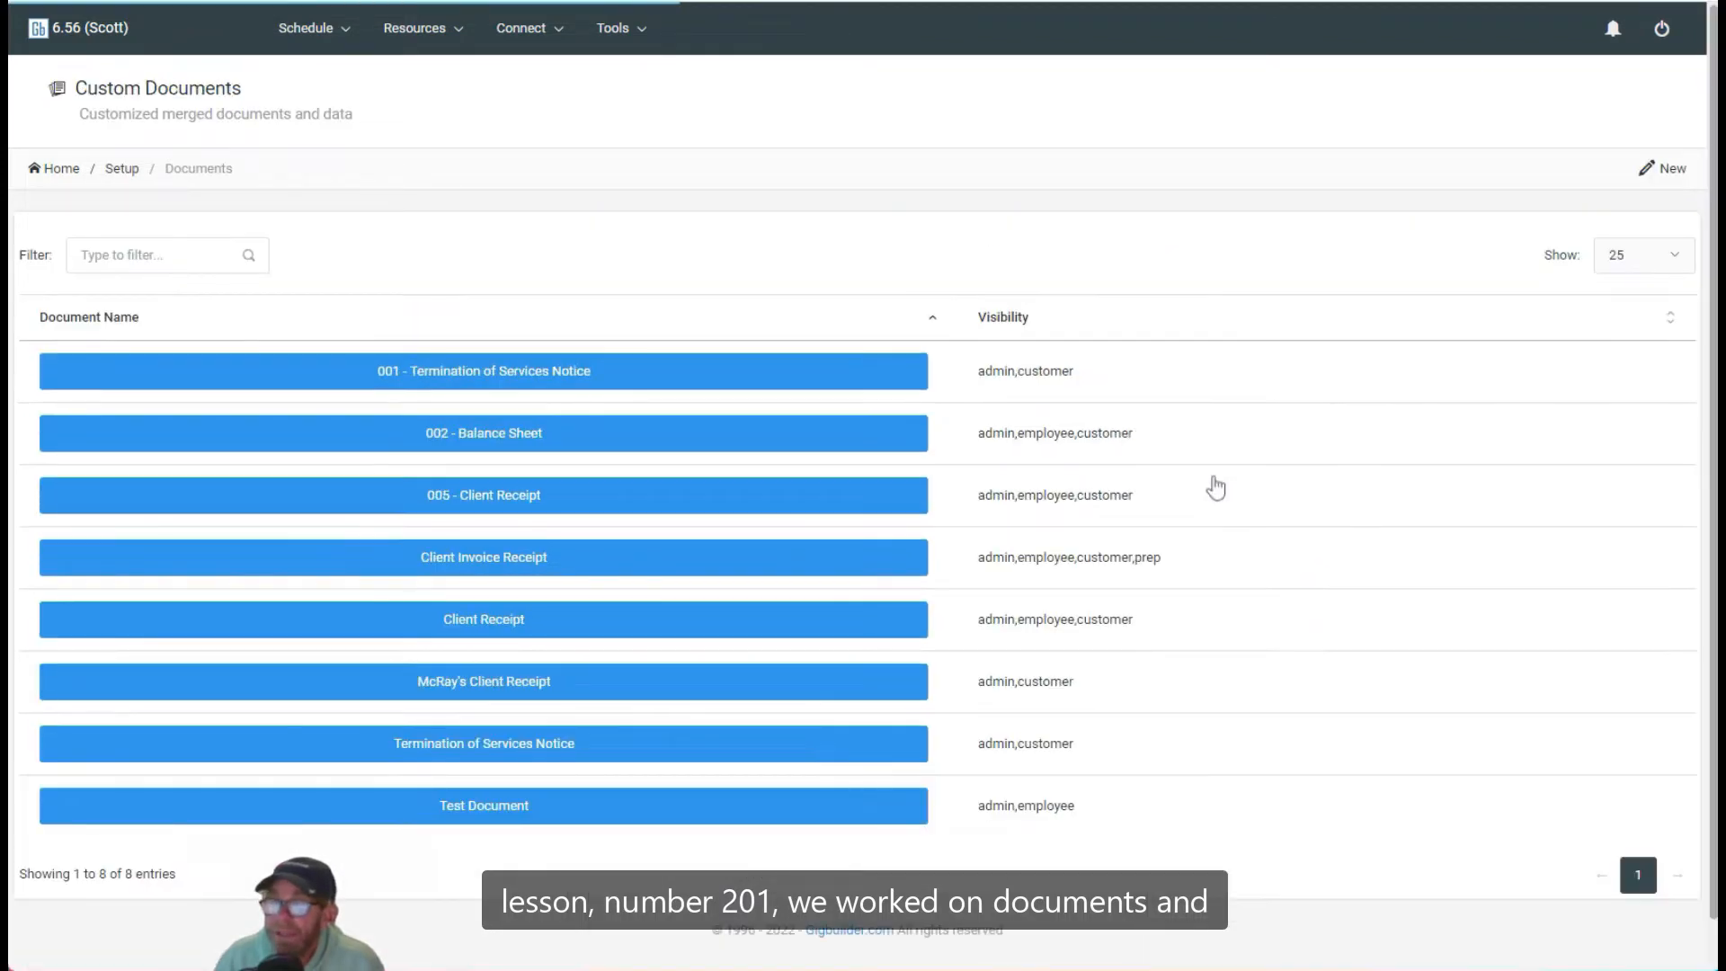
left_click(463, 805)
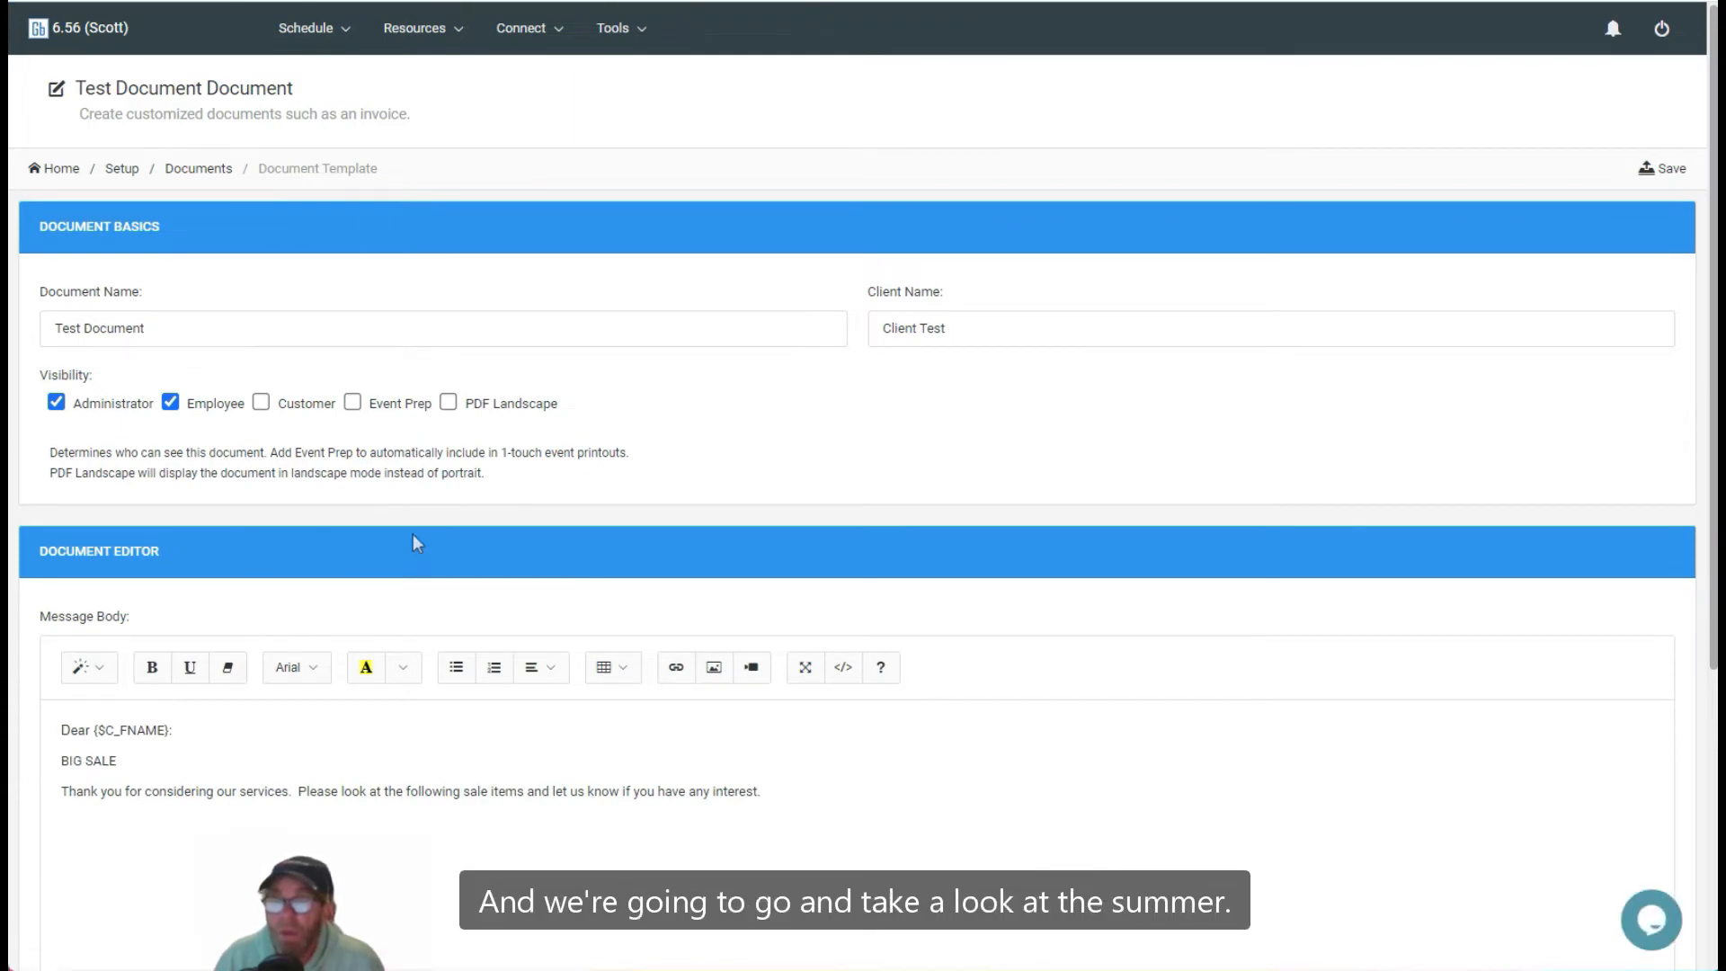
Step: Format the 'BIG SALE' line in the message body as Header 2 and bold
scroll(478, 570, "down", 4)
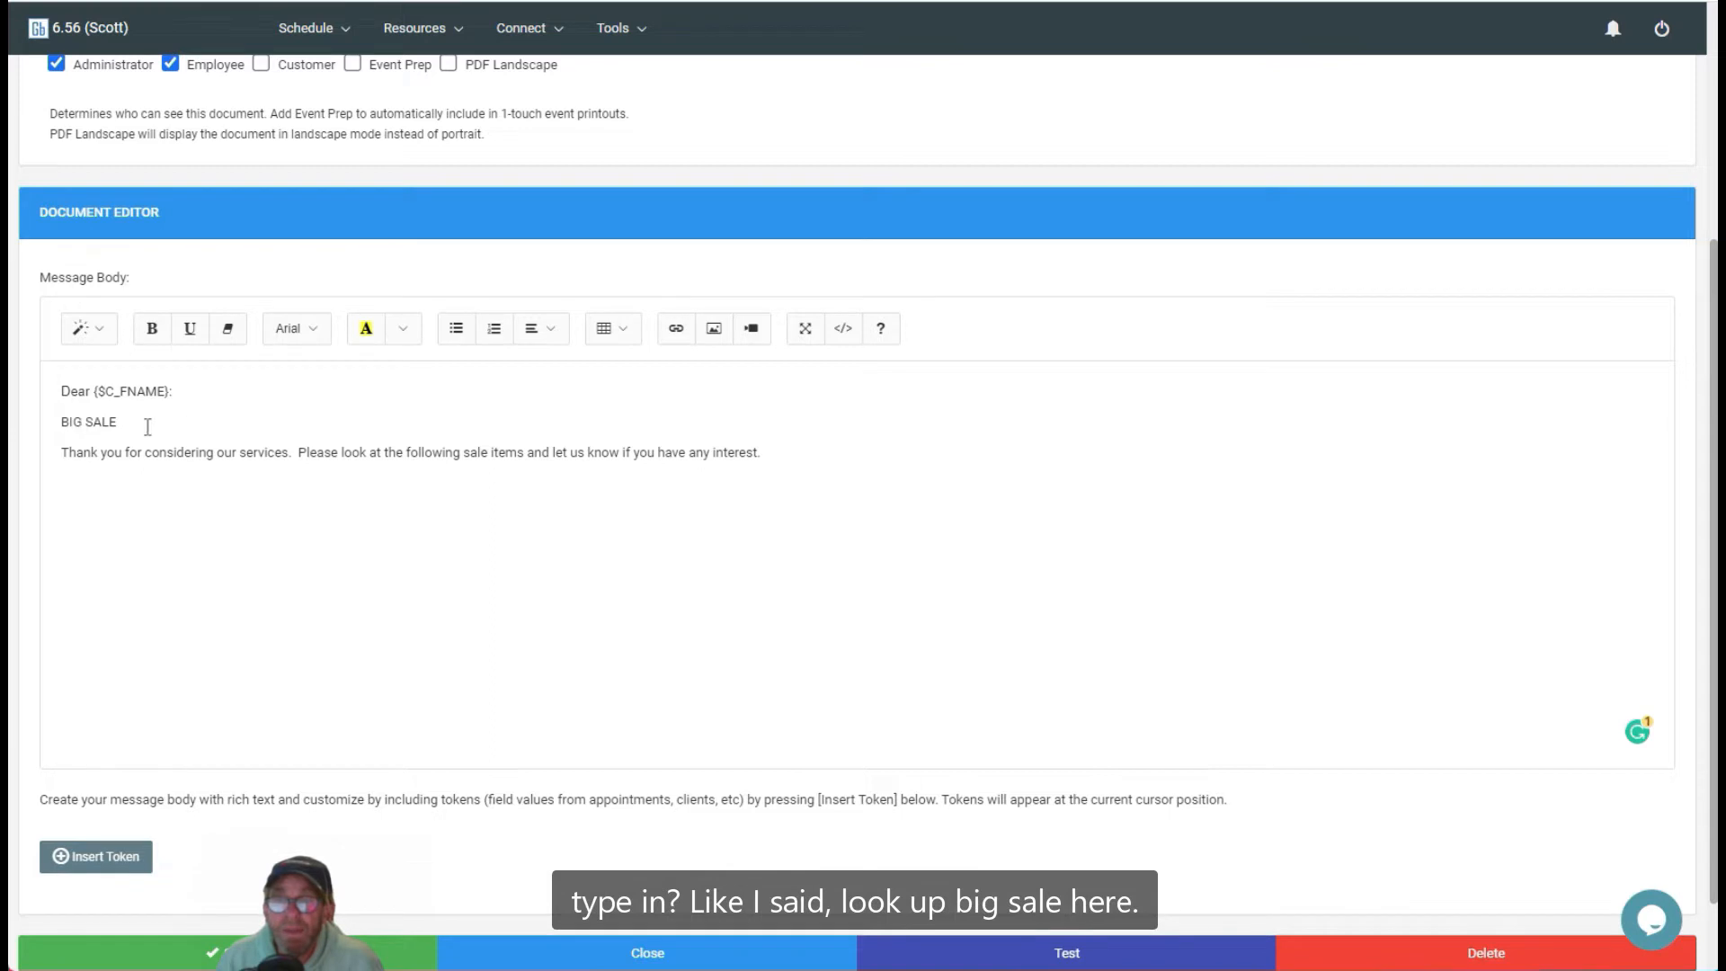
left_click_drag(146, 423, 62, 421)
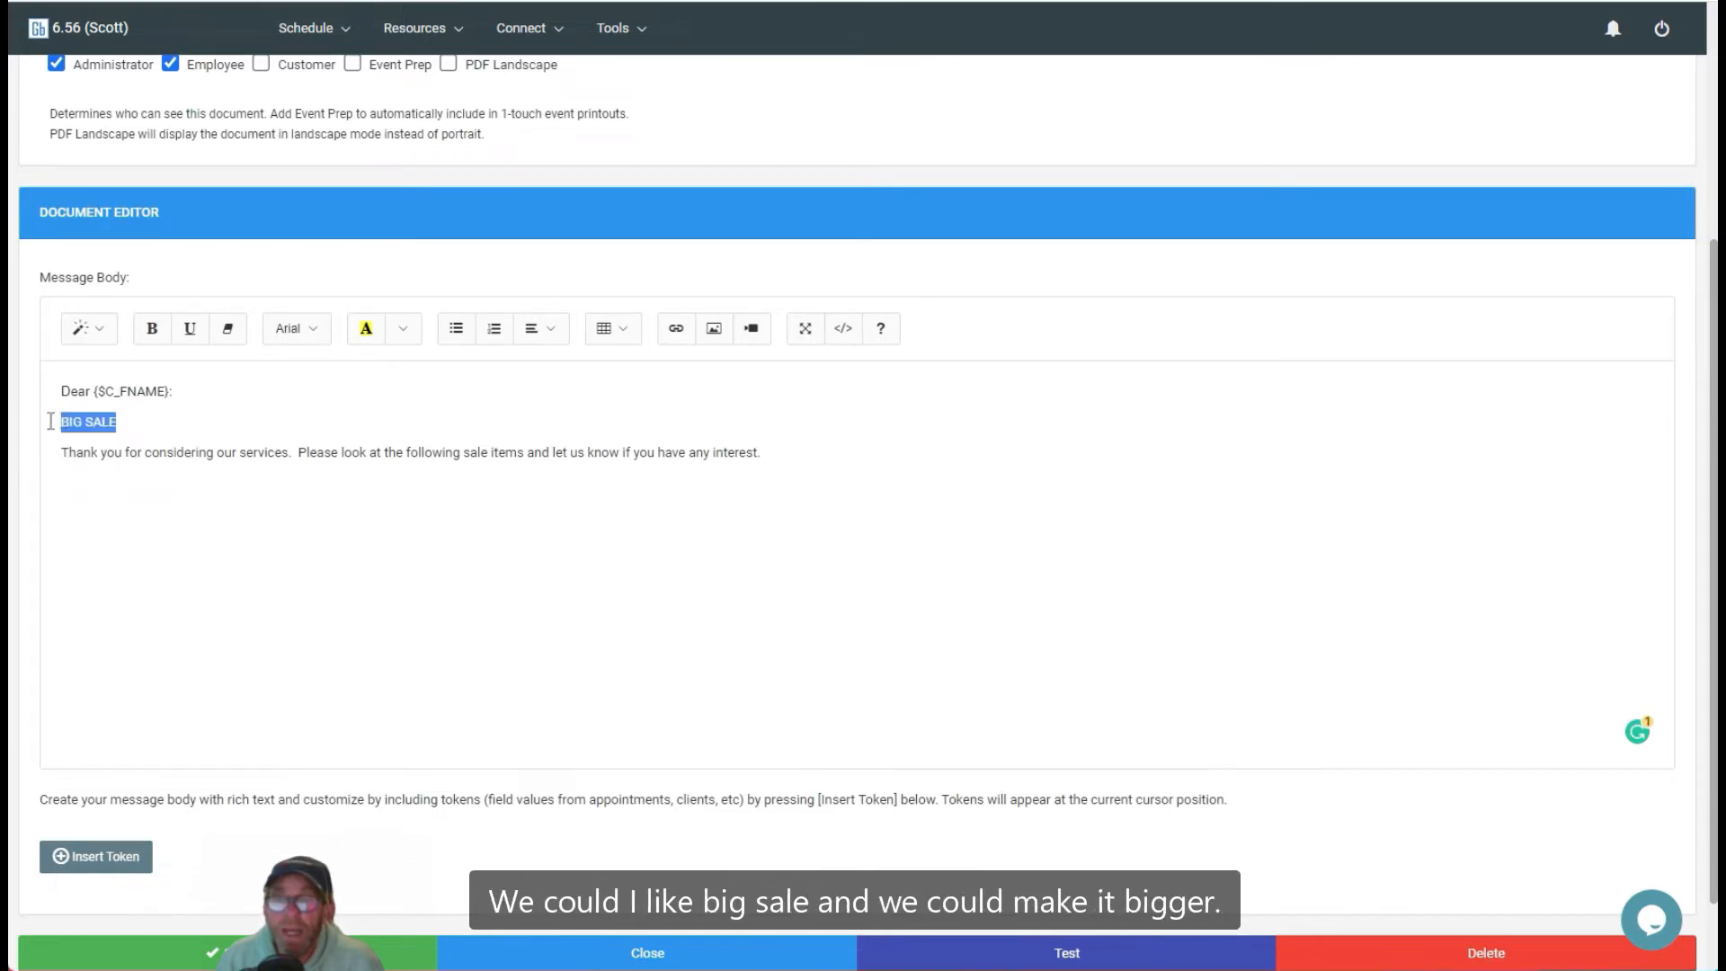
left_click(102, 331)
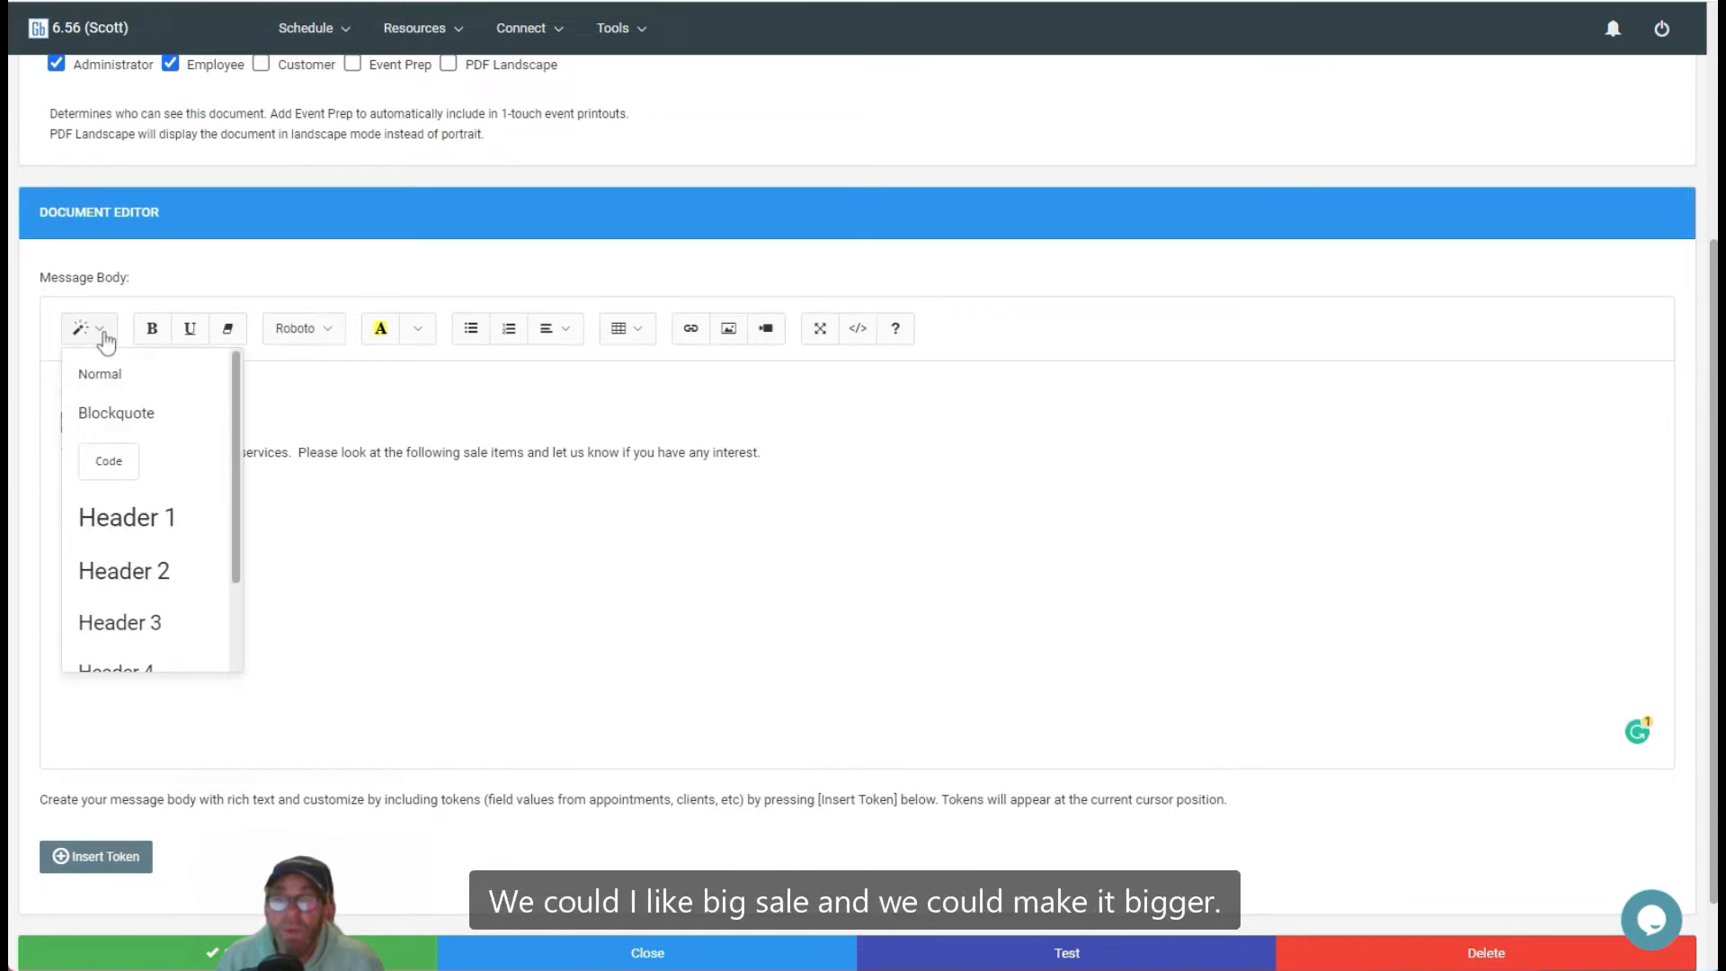
left_click(148, 572)
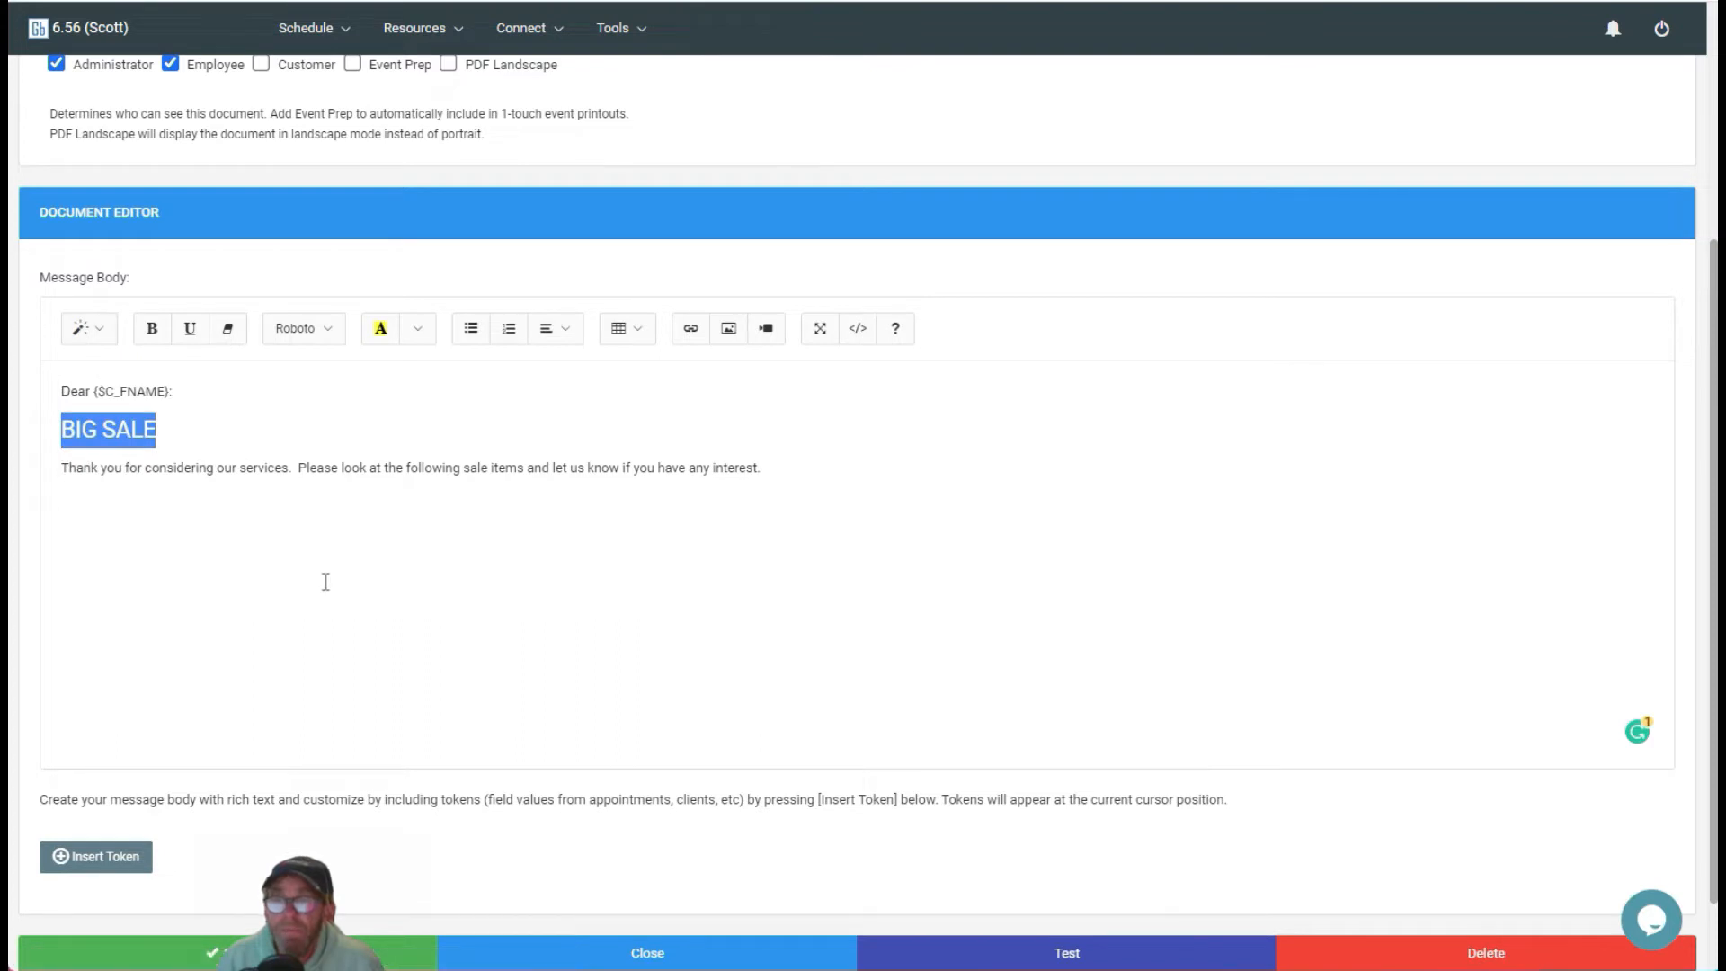
left_click(148, 334)
Step: Set 'BIG SALE' to the Impact font with Guardsman Red text color
left_click(307, 331)
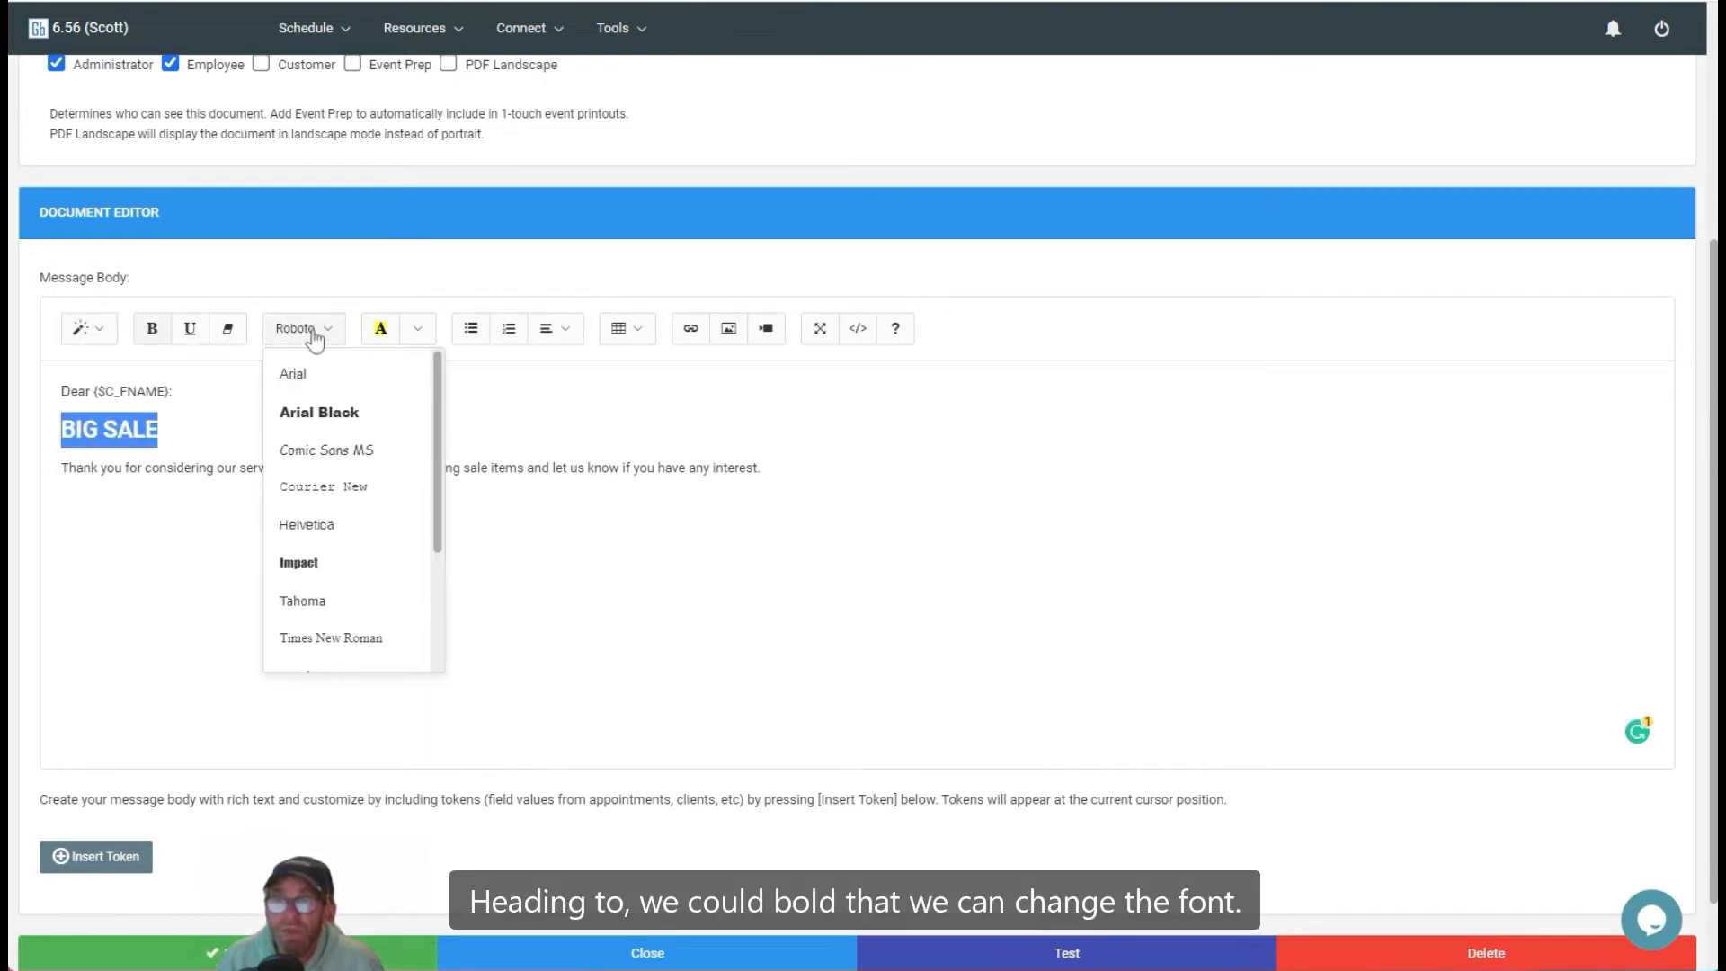
left_click(315, 564)
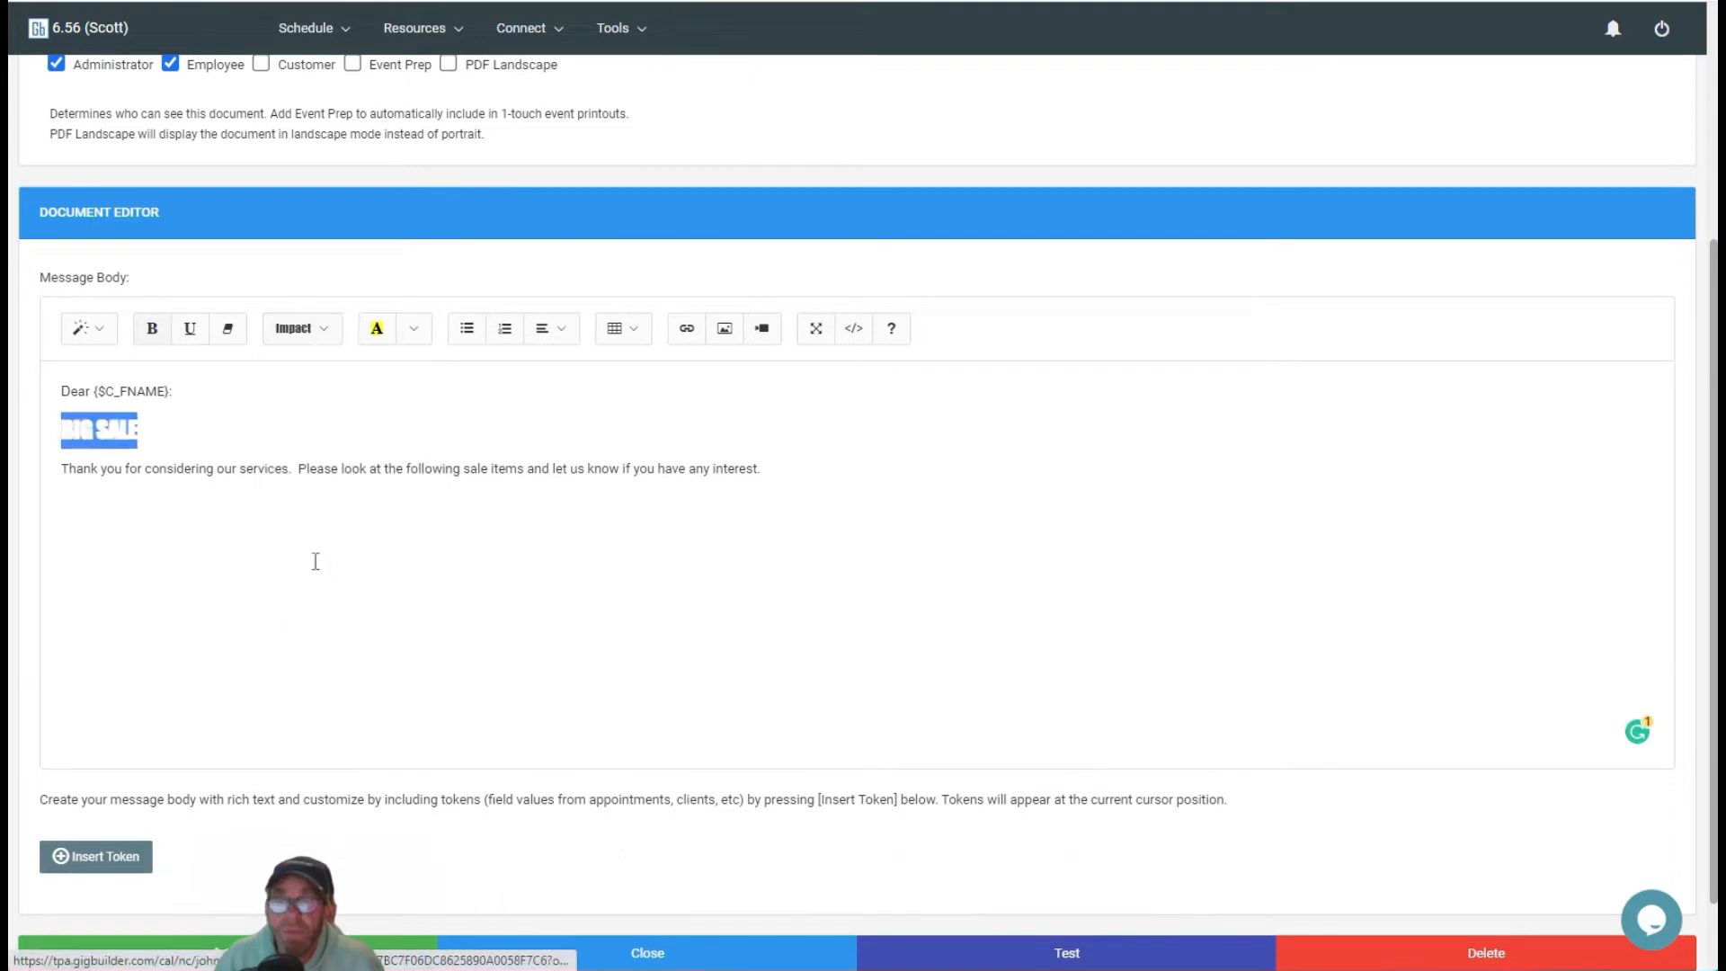
left_click(414, 335)
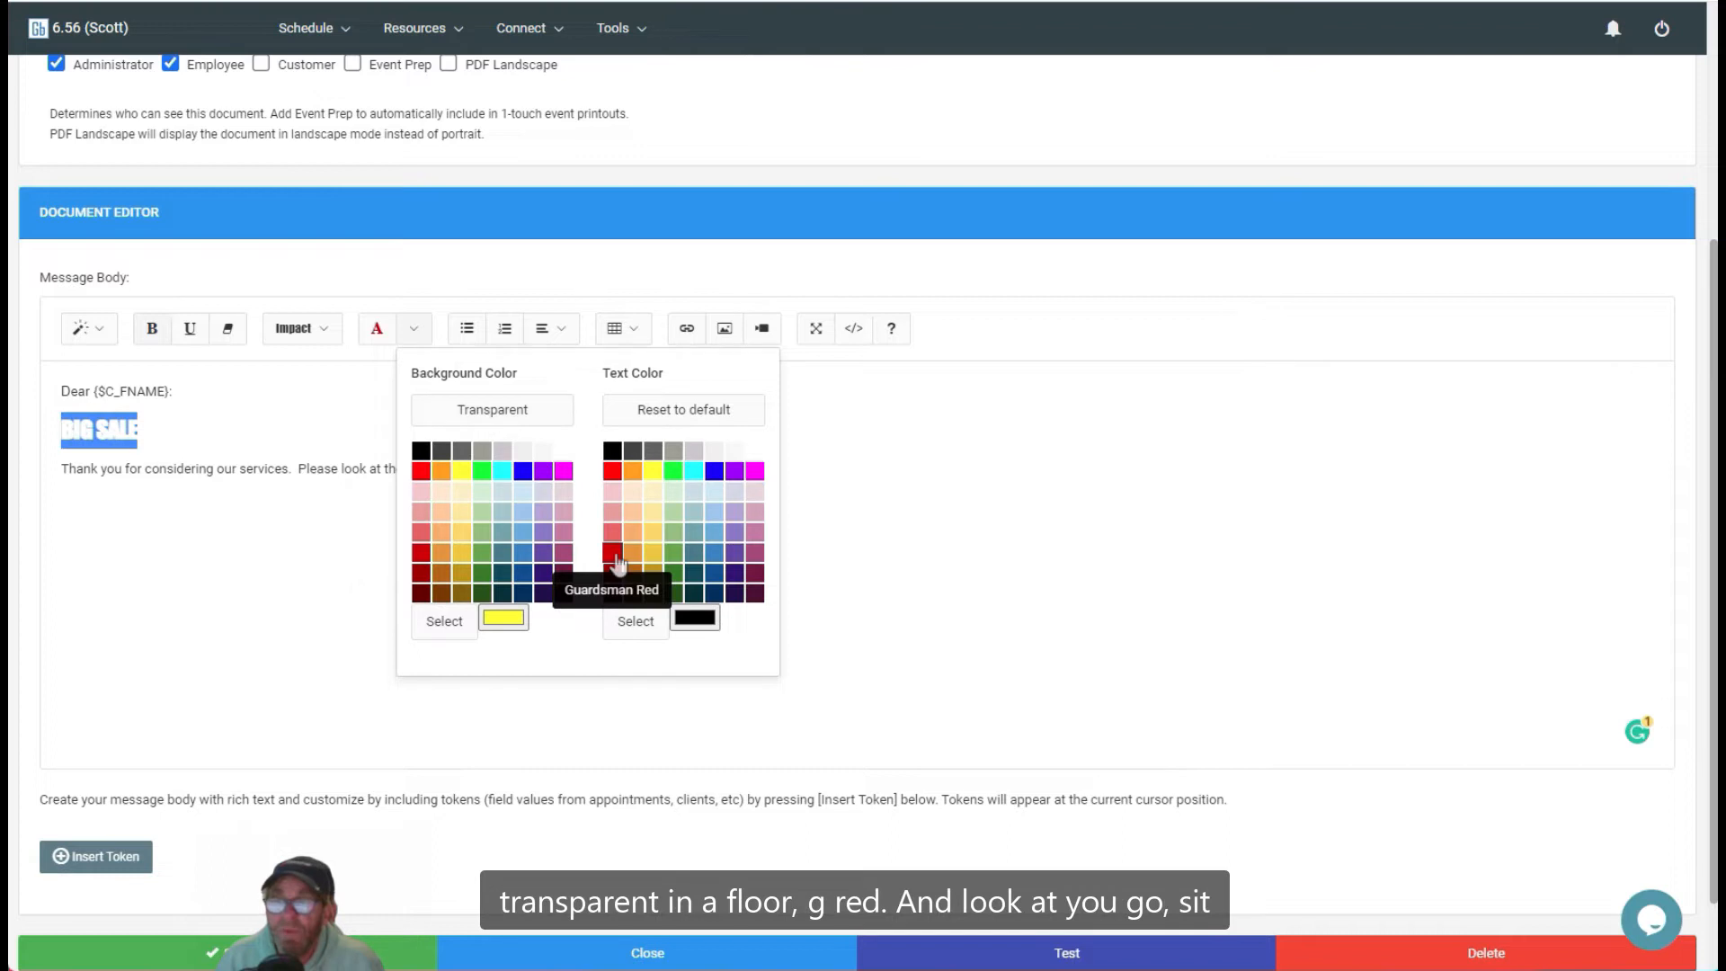
left_click(613, 552)
left_click(328, 542)
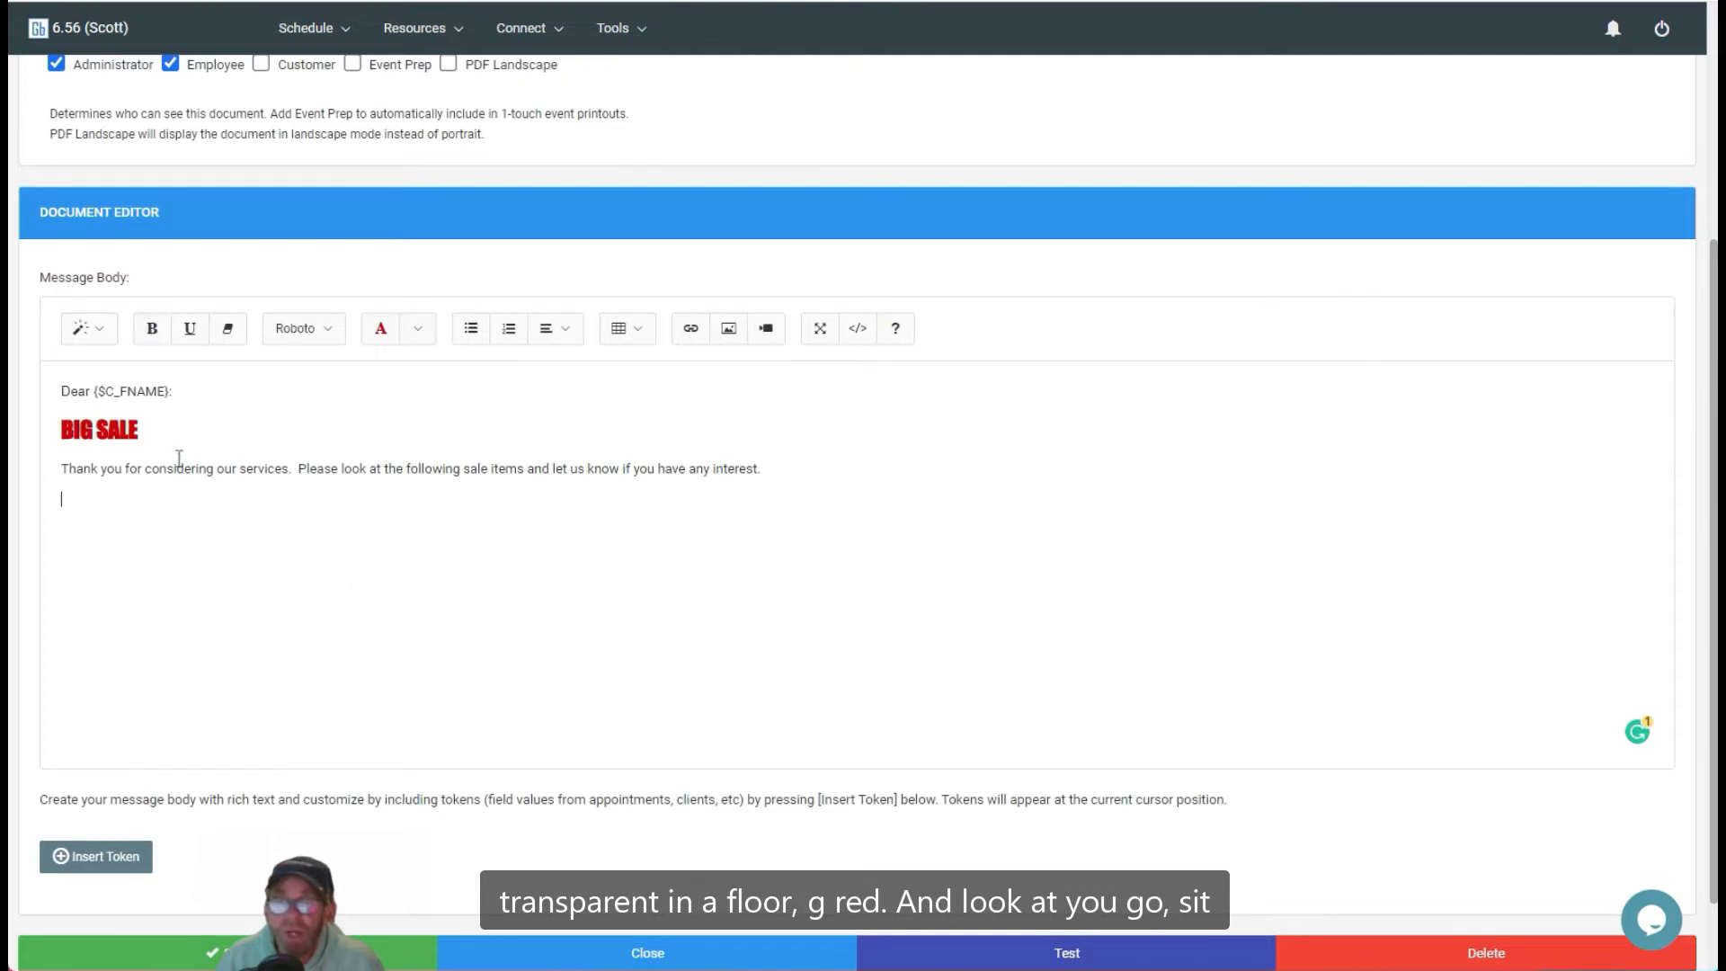
Step: Insert a 2 x 2 table below the introduction paragraph of the message body
left_click(57, 482)
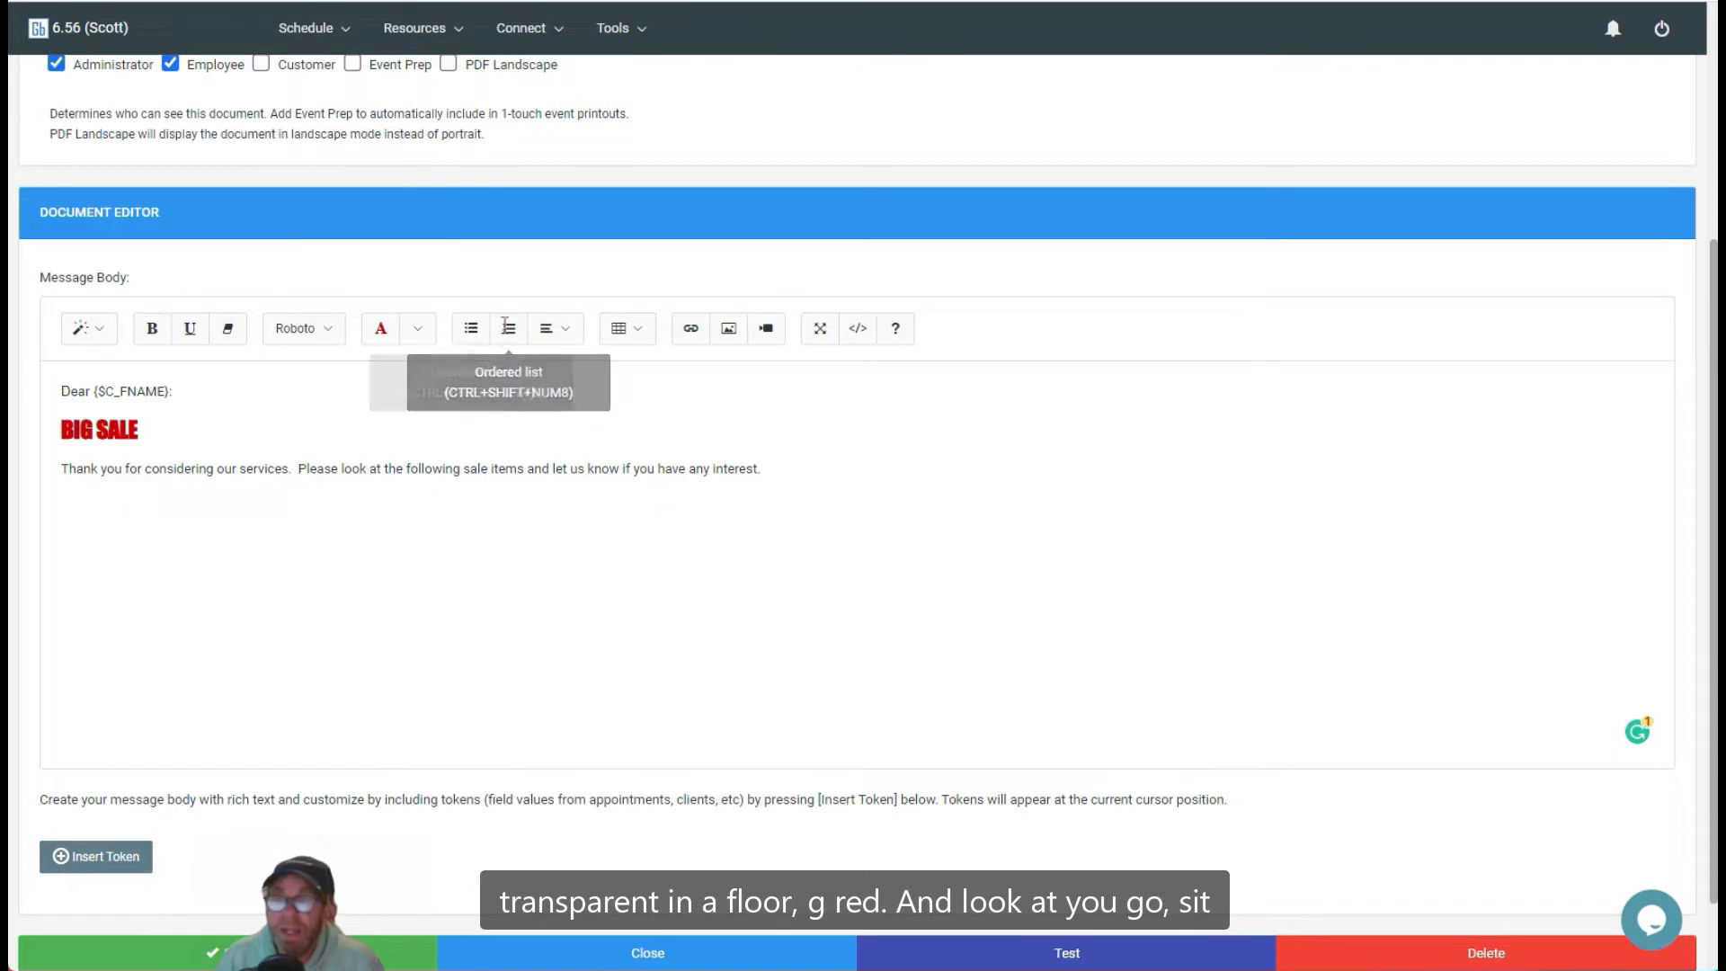
left_click(574, 330)
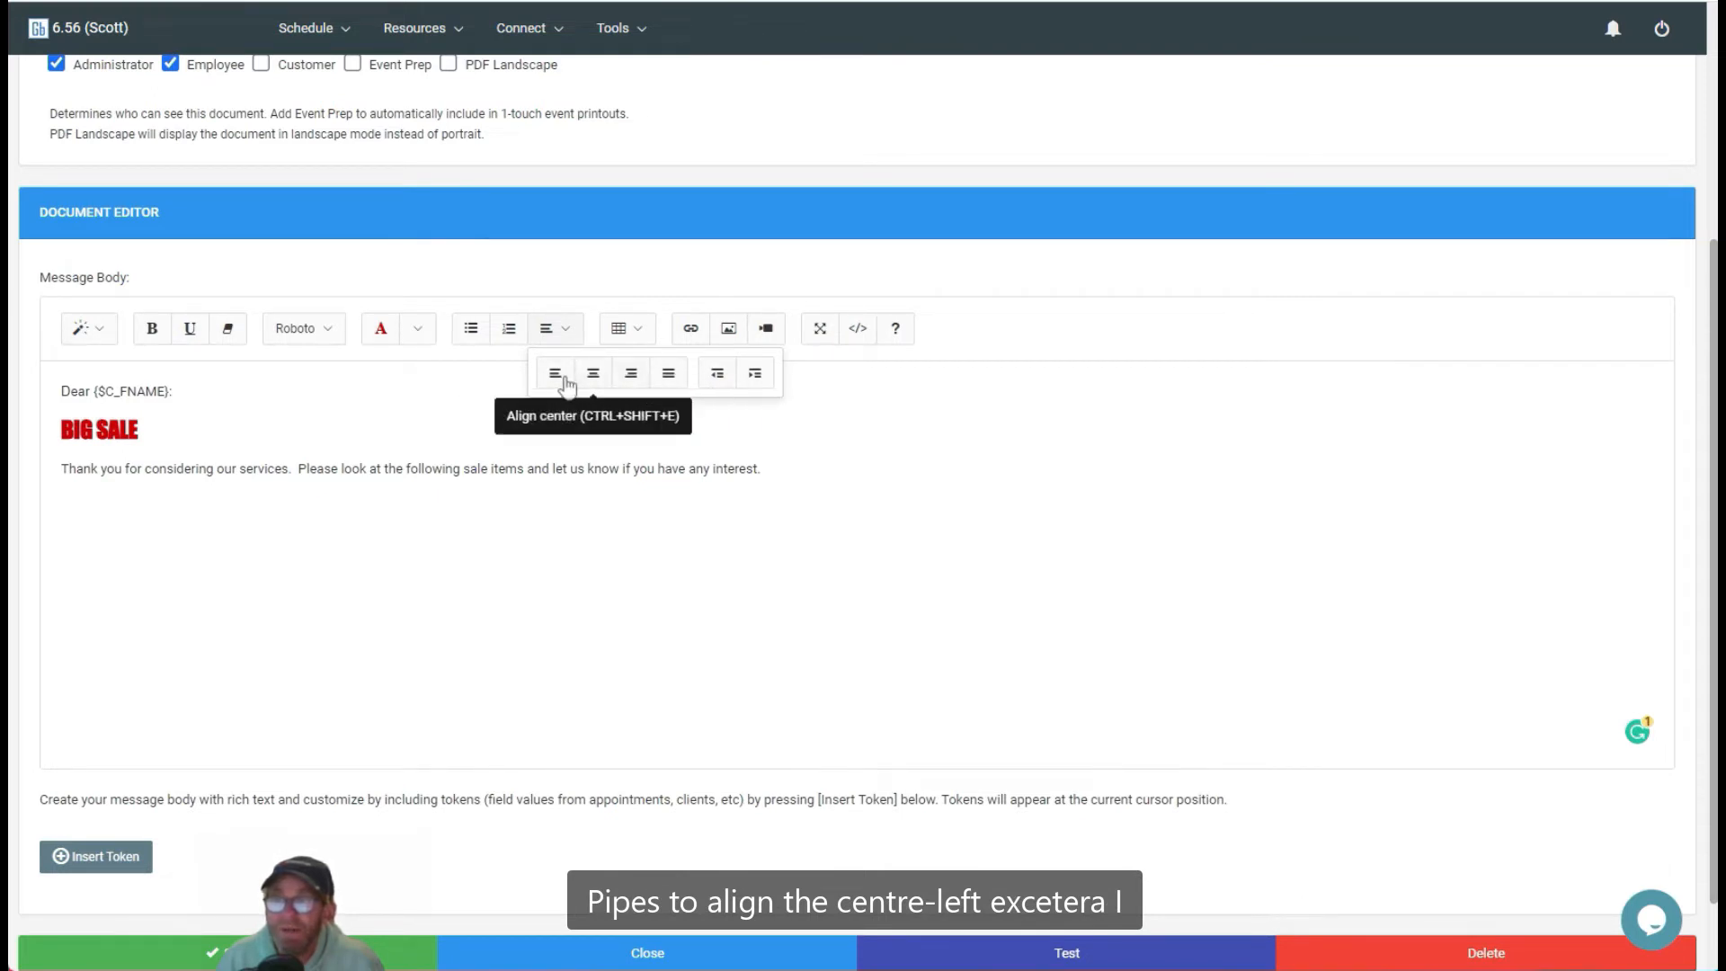
left_click(129, 513)
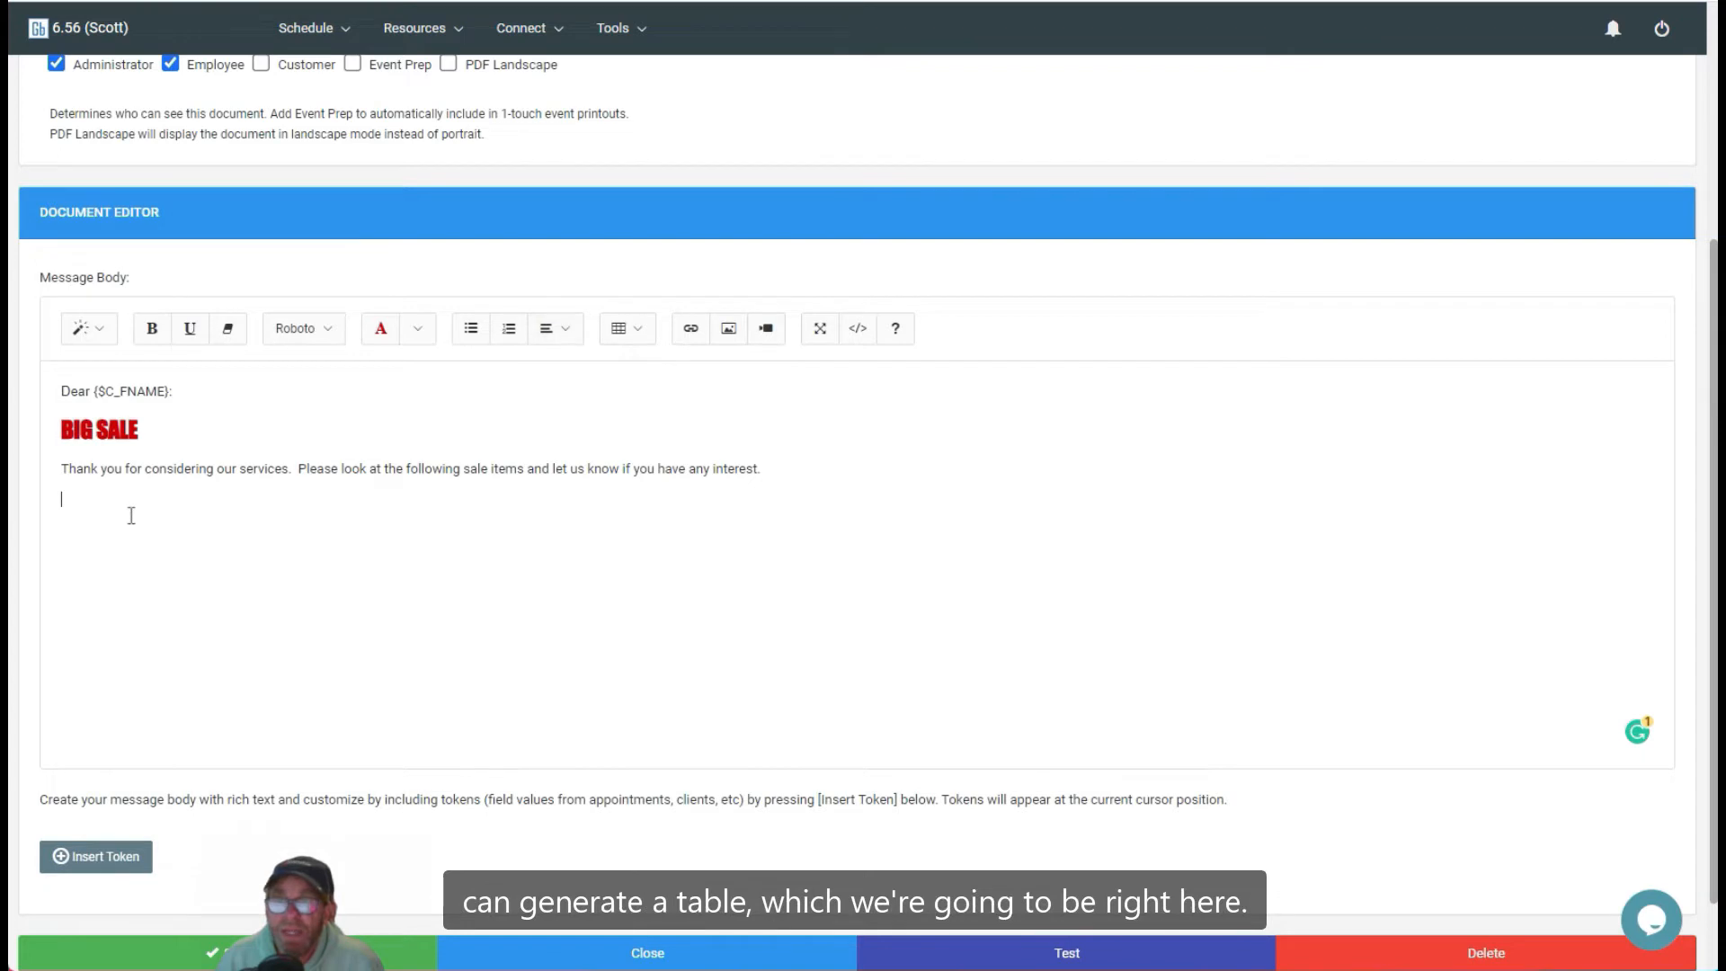
left_click(632, 329)
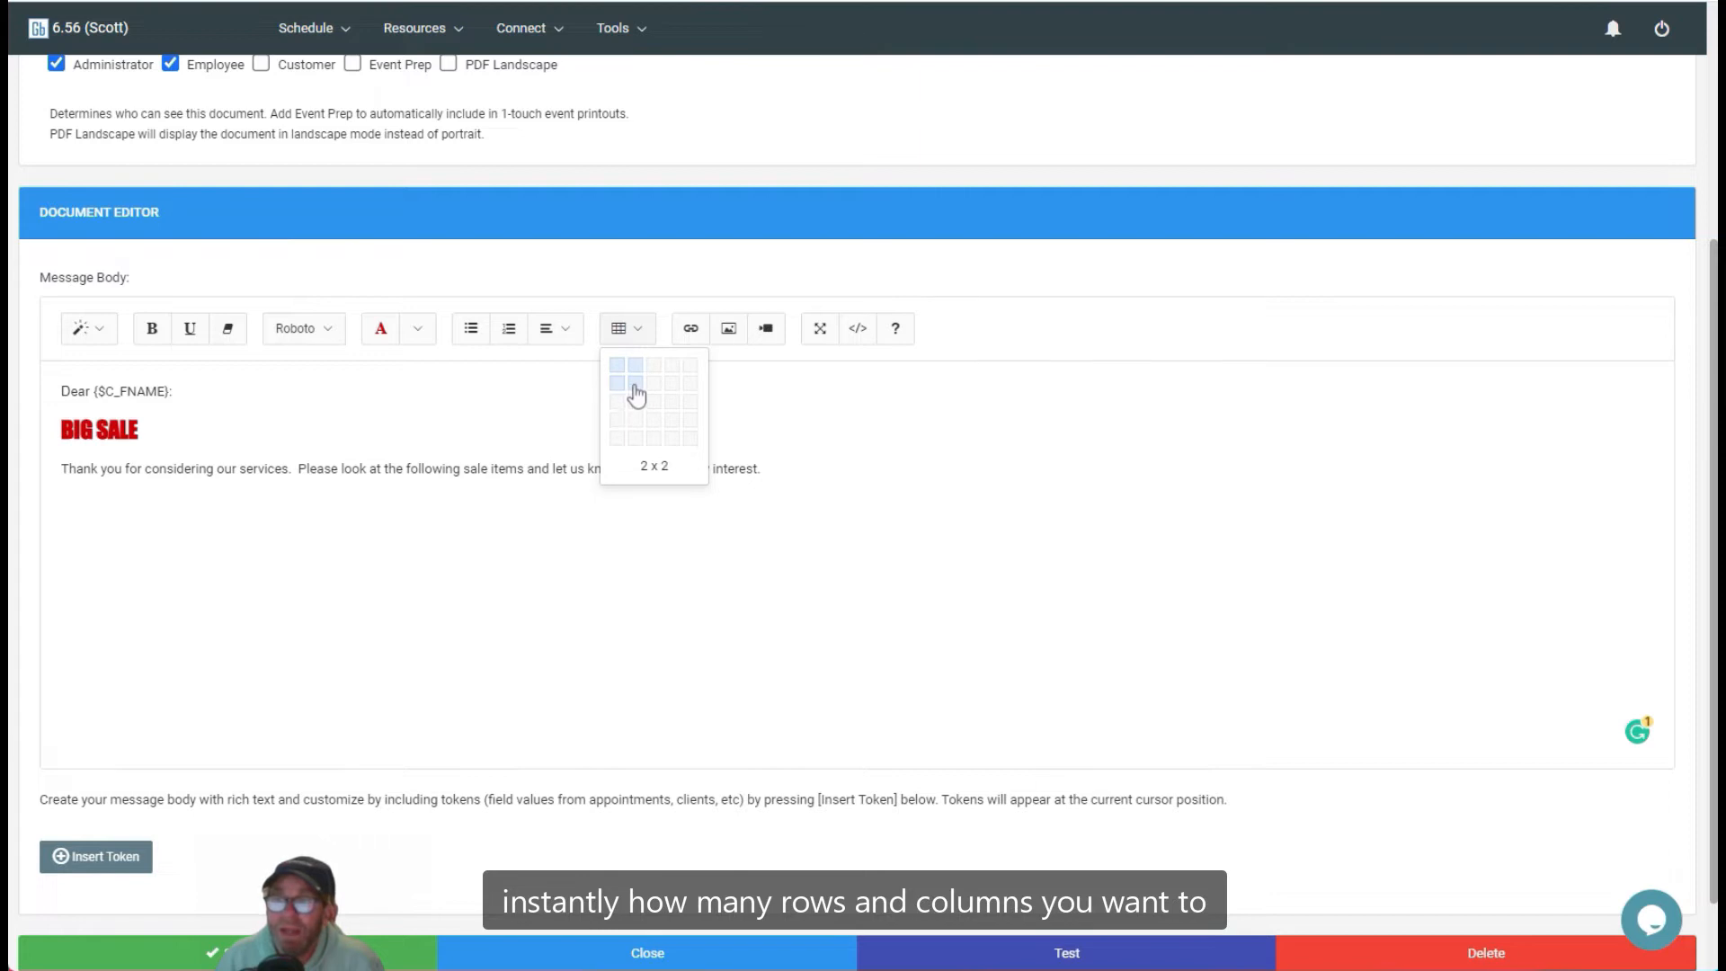
left_click(636, 387)
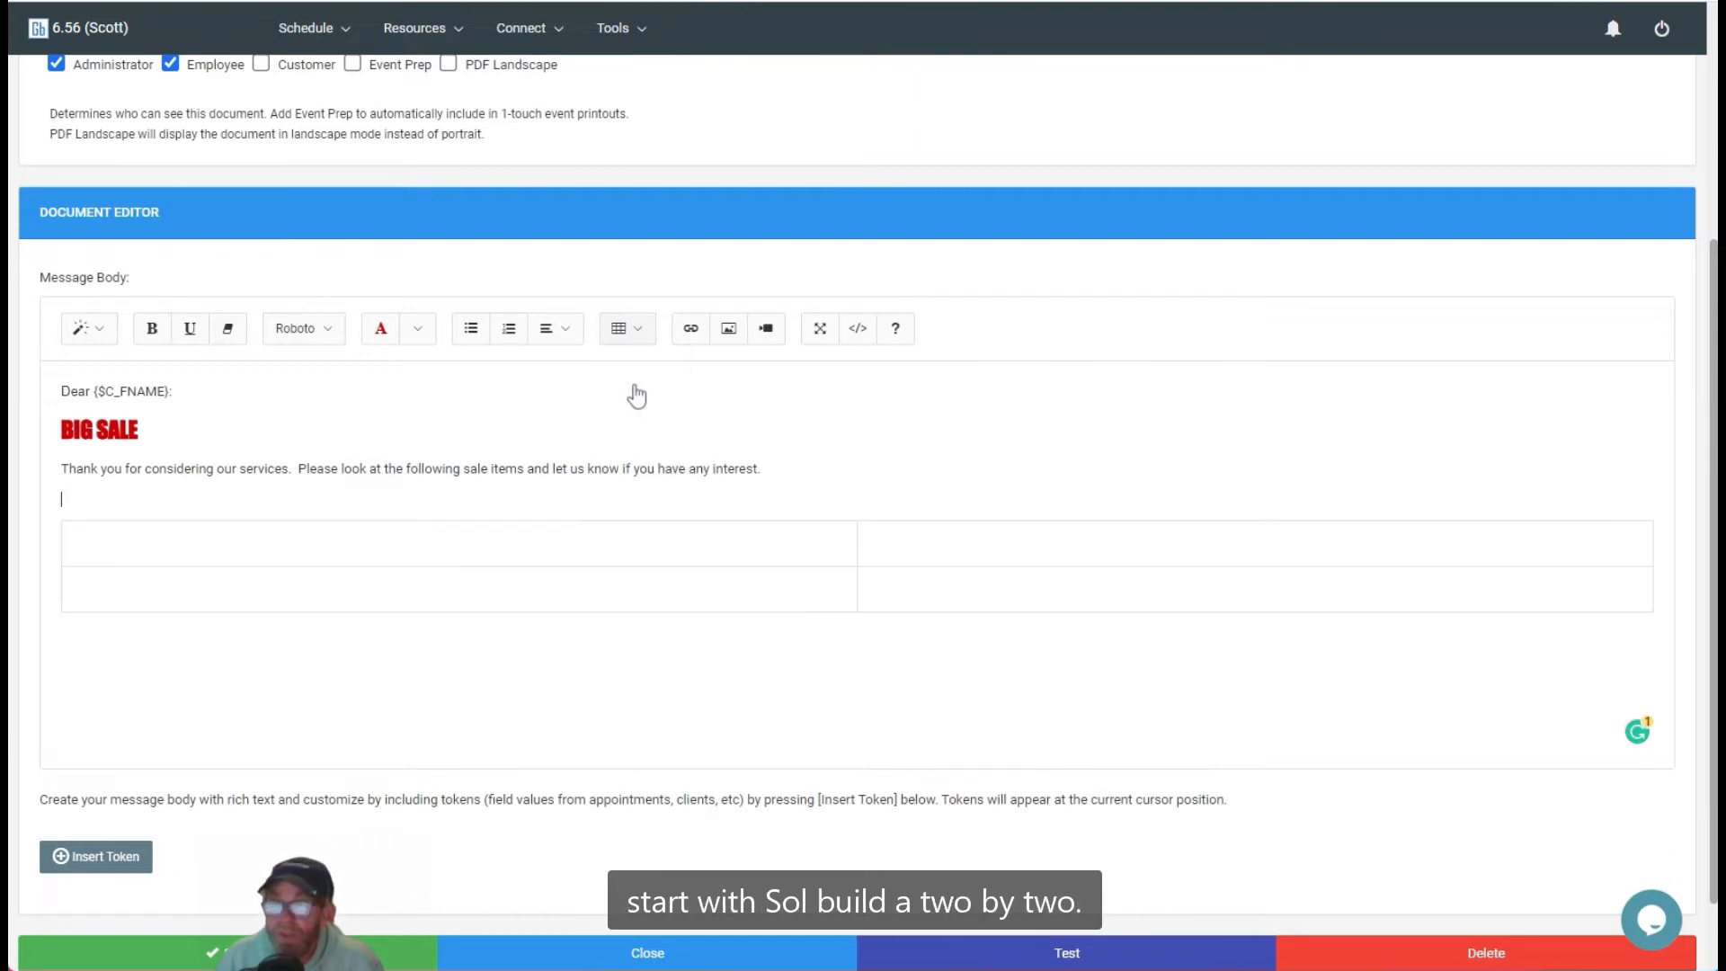
Step: Fill the table's first row with headers Date and Event, and enter July 4, 2023 below Date
left_click(442, 549)
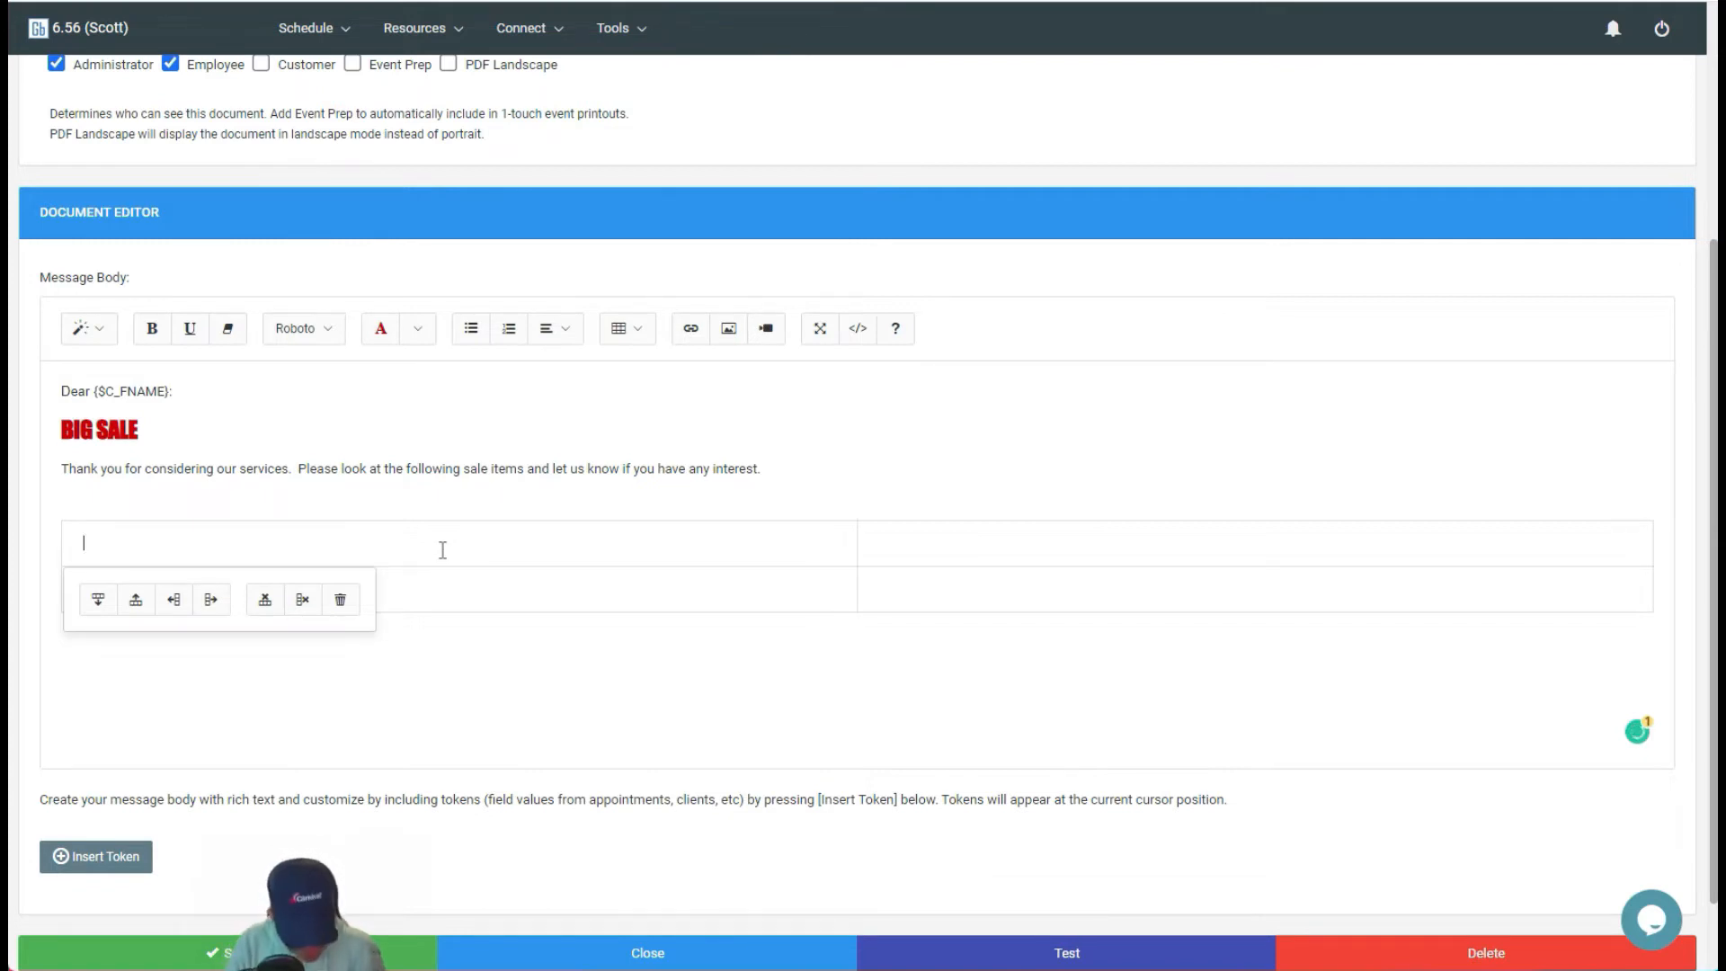
type("da")
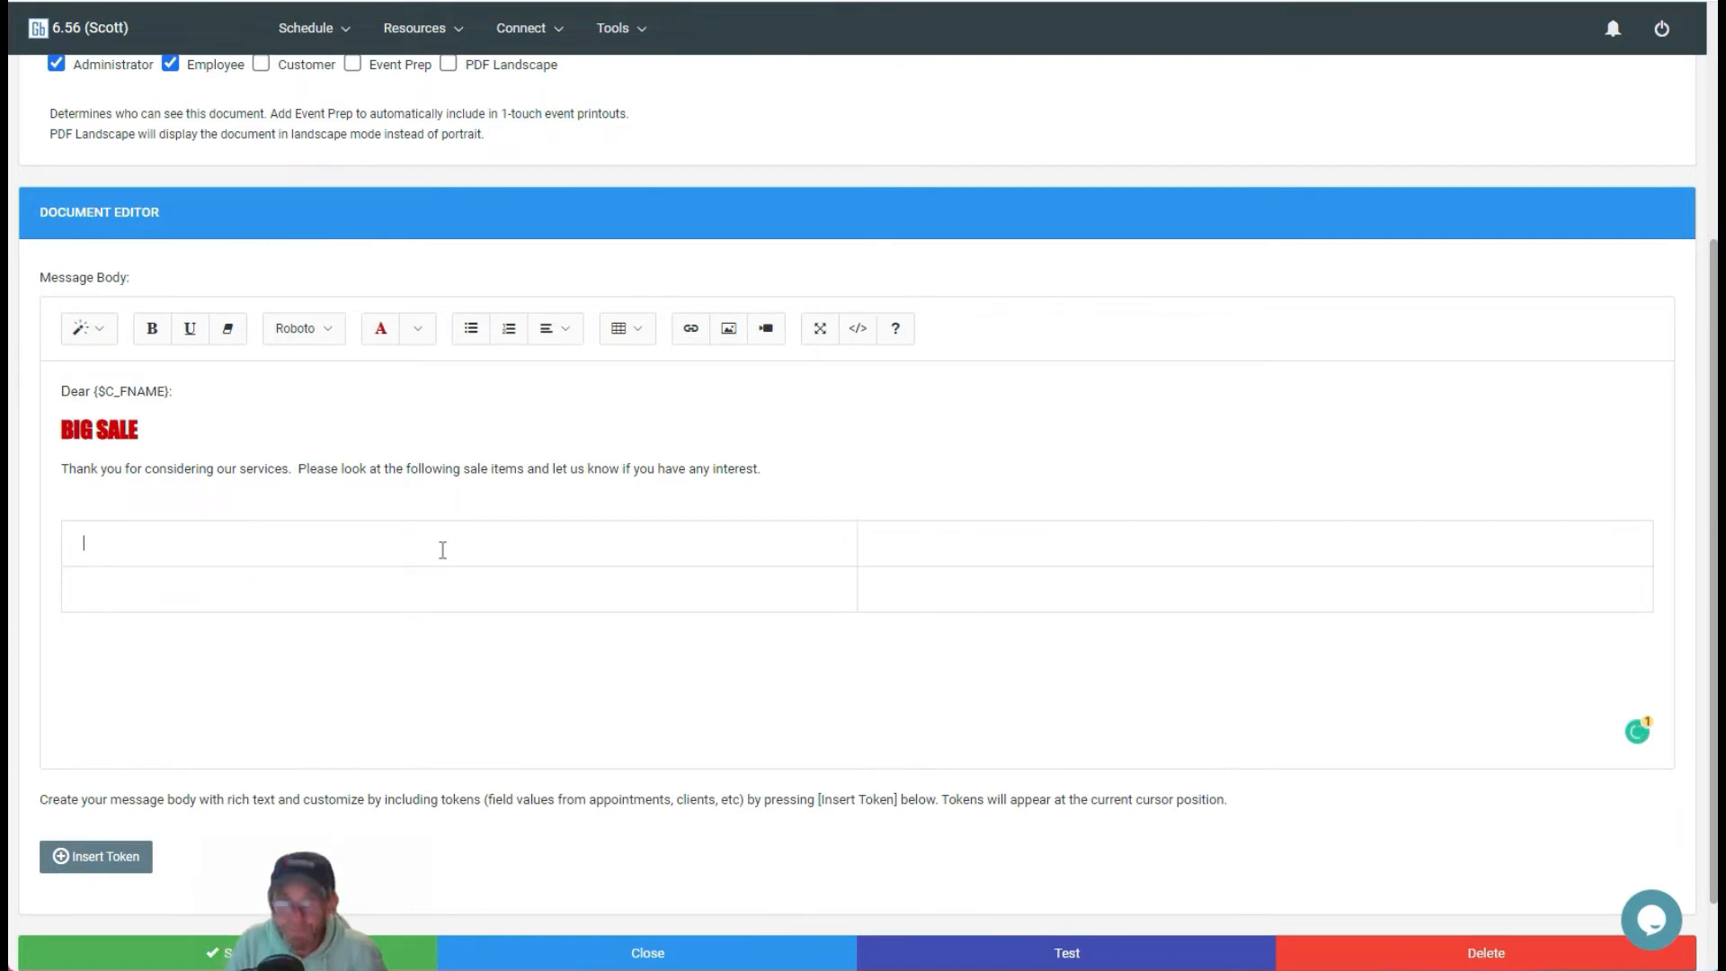
type("Date")
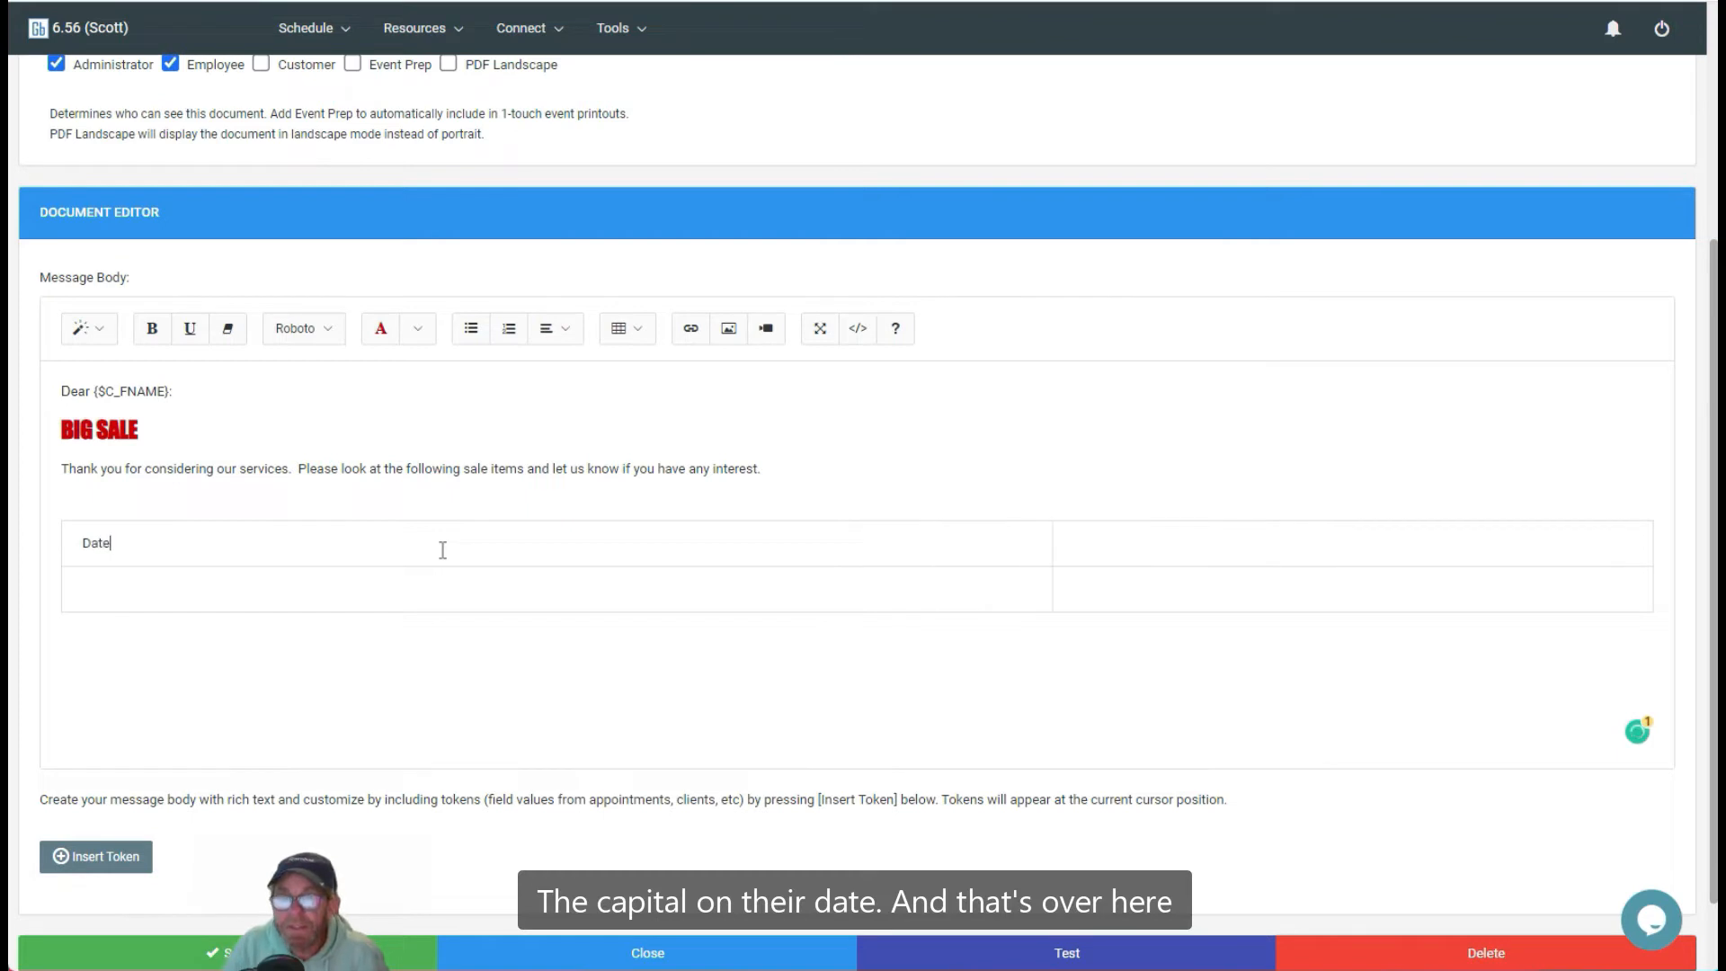
left_click(1160, 527)
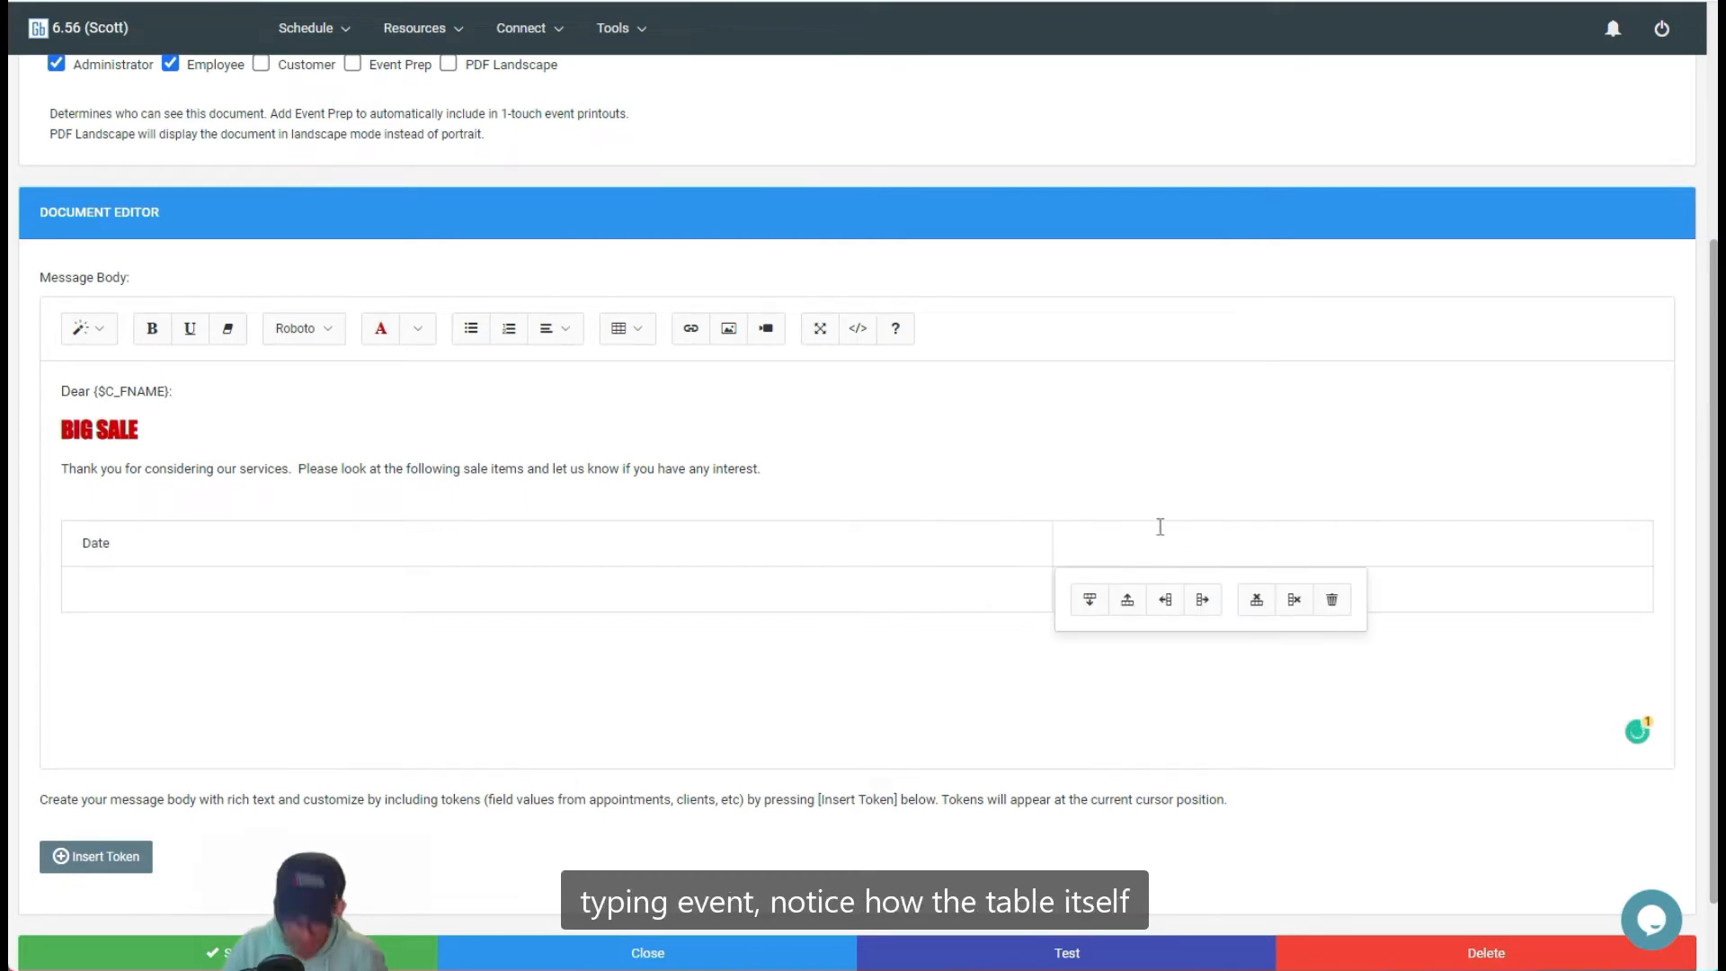
type("Event")
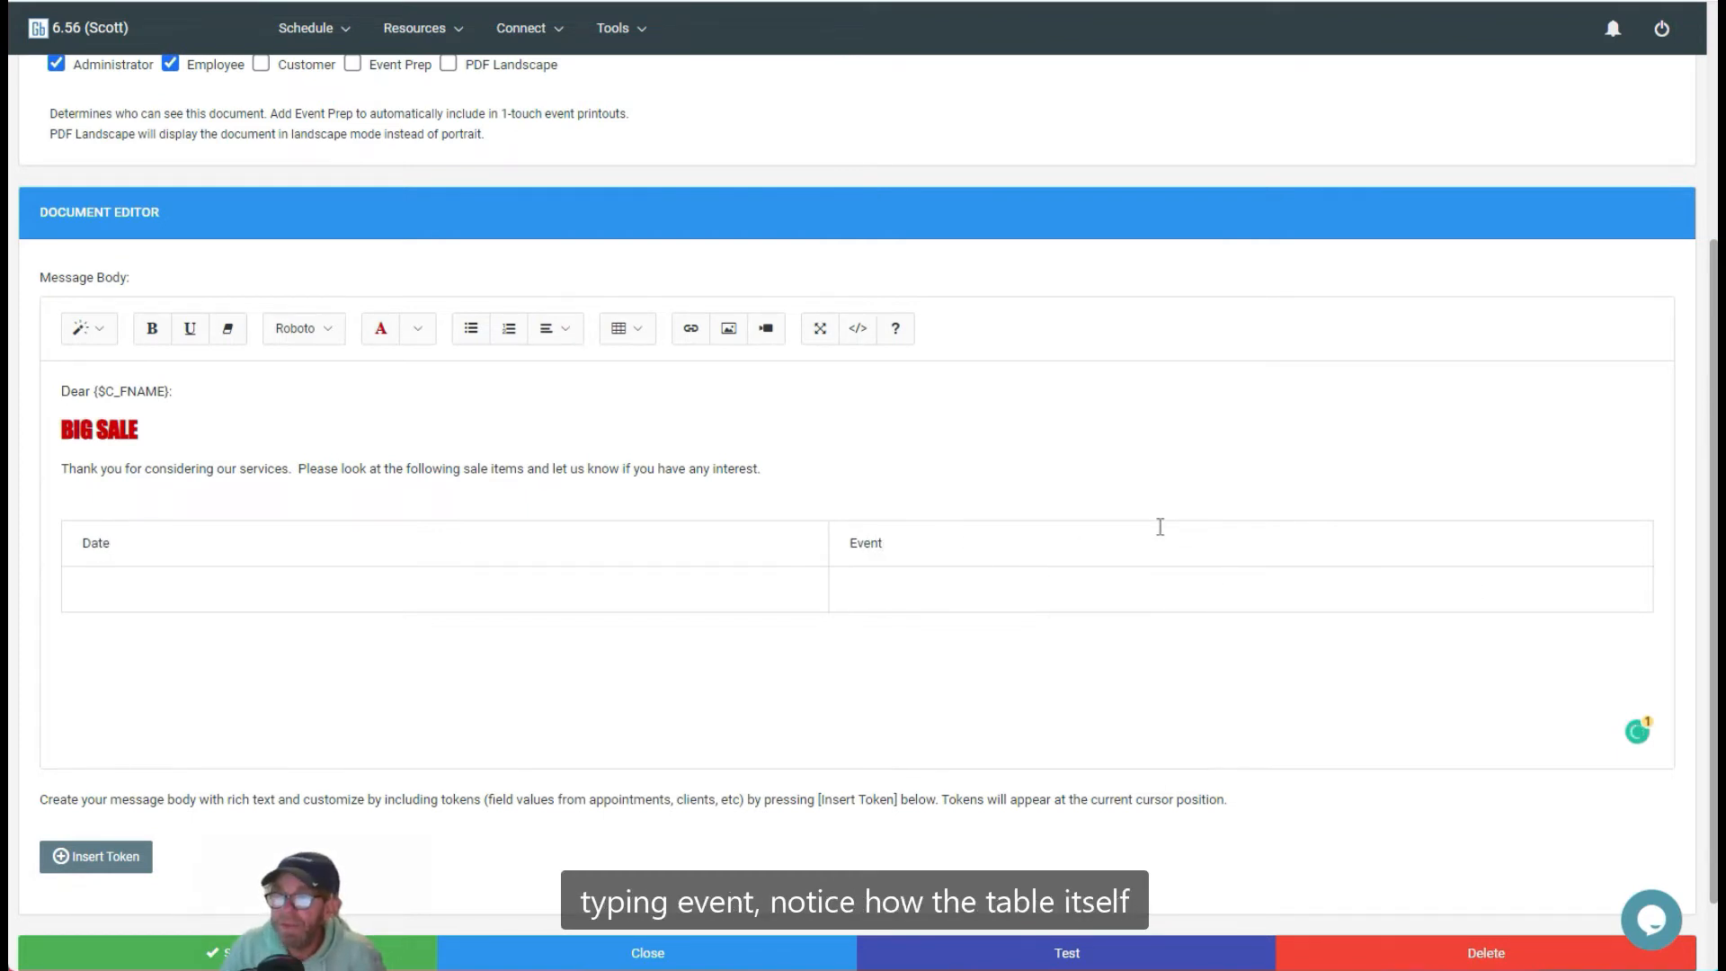
left_click(393, 591)
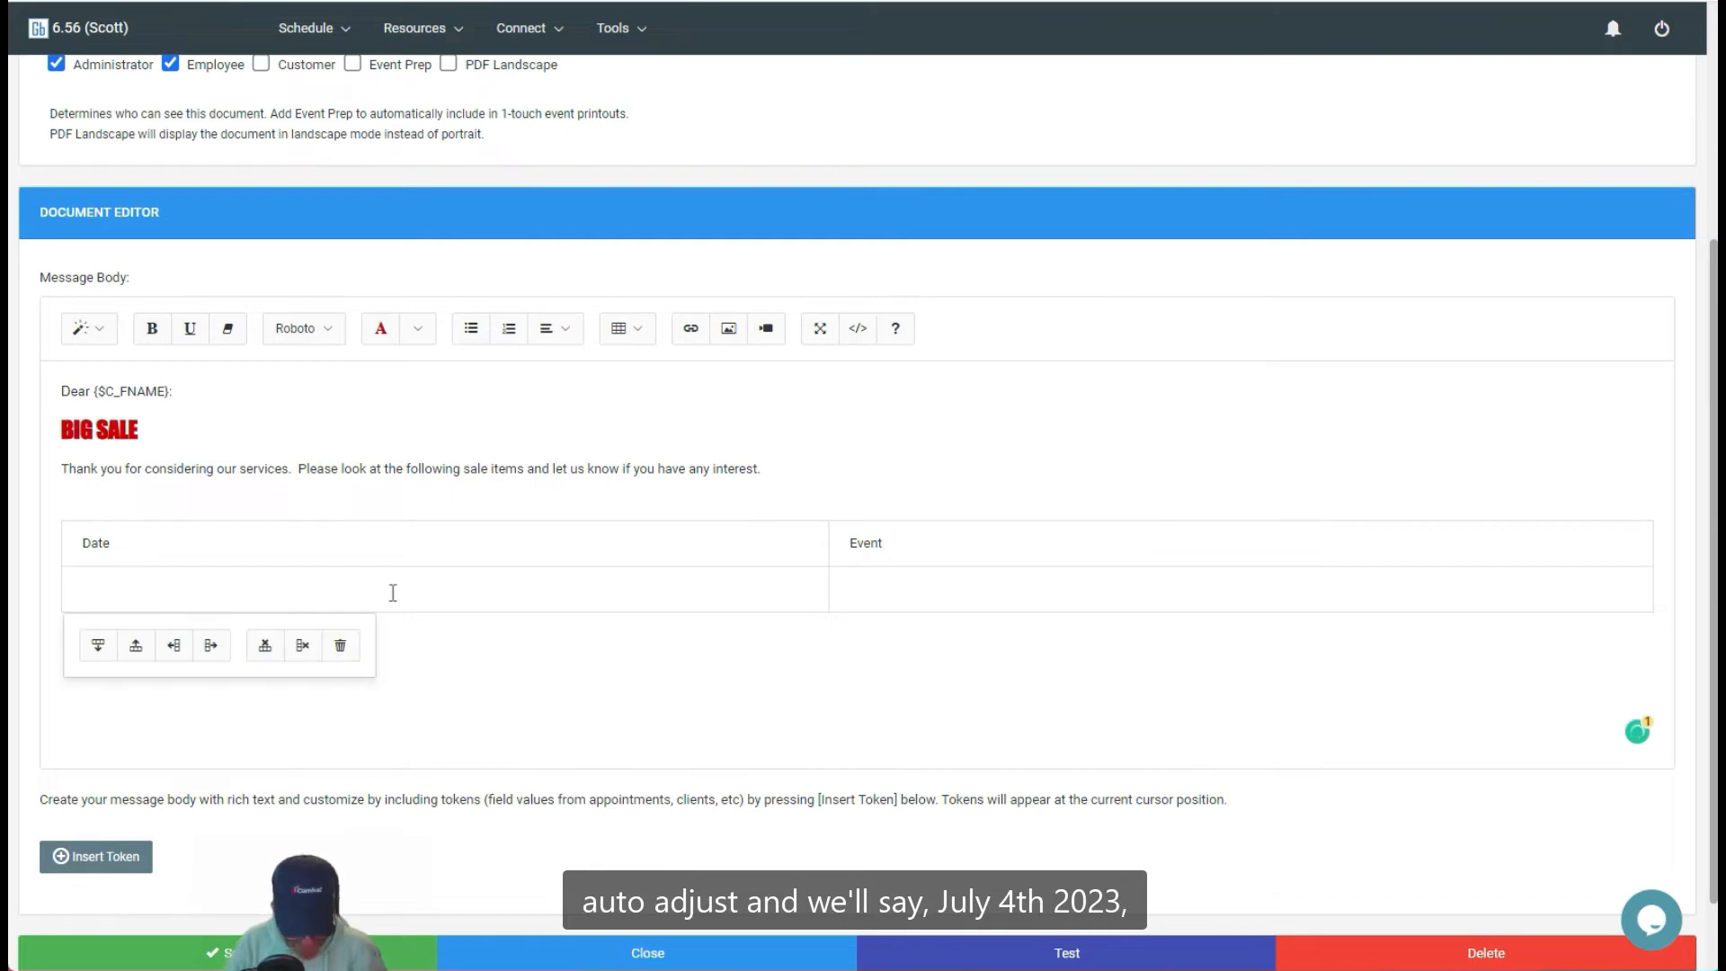
type("July 4, 2023")
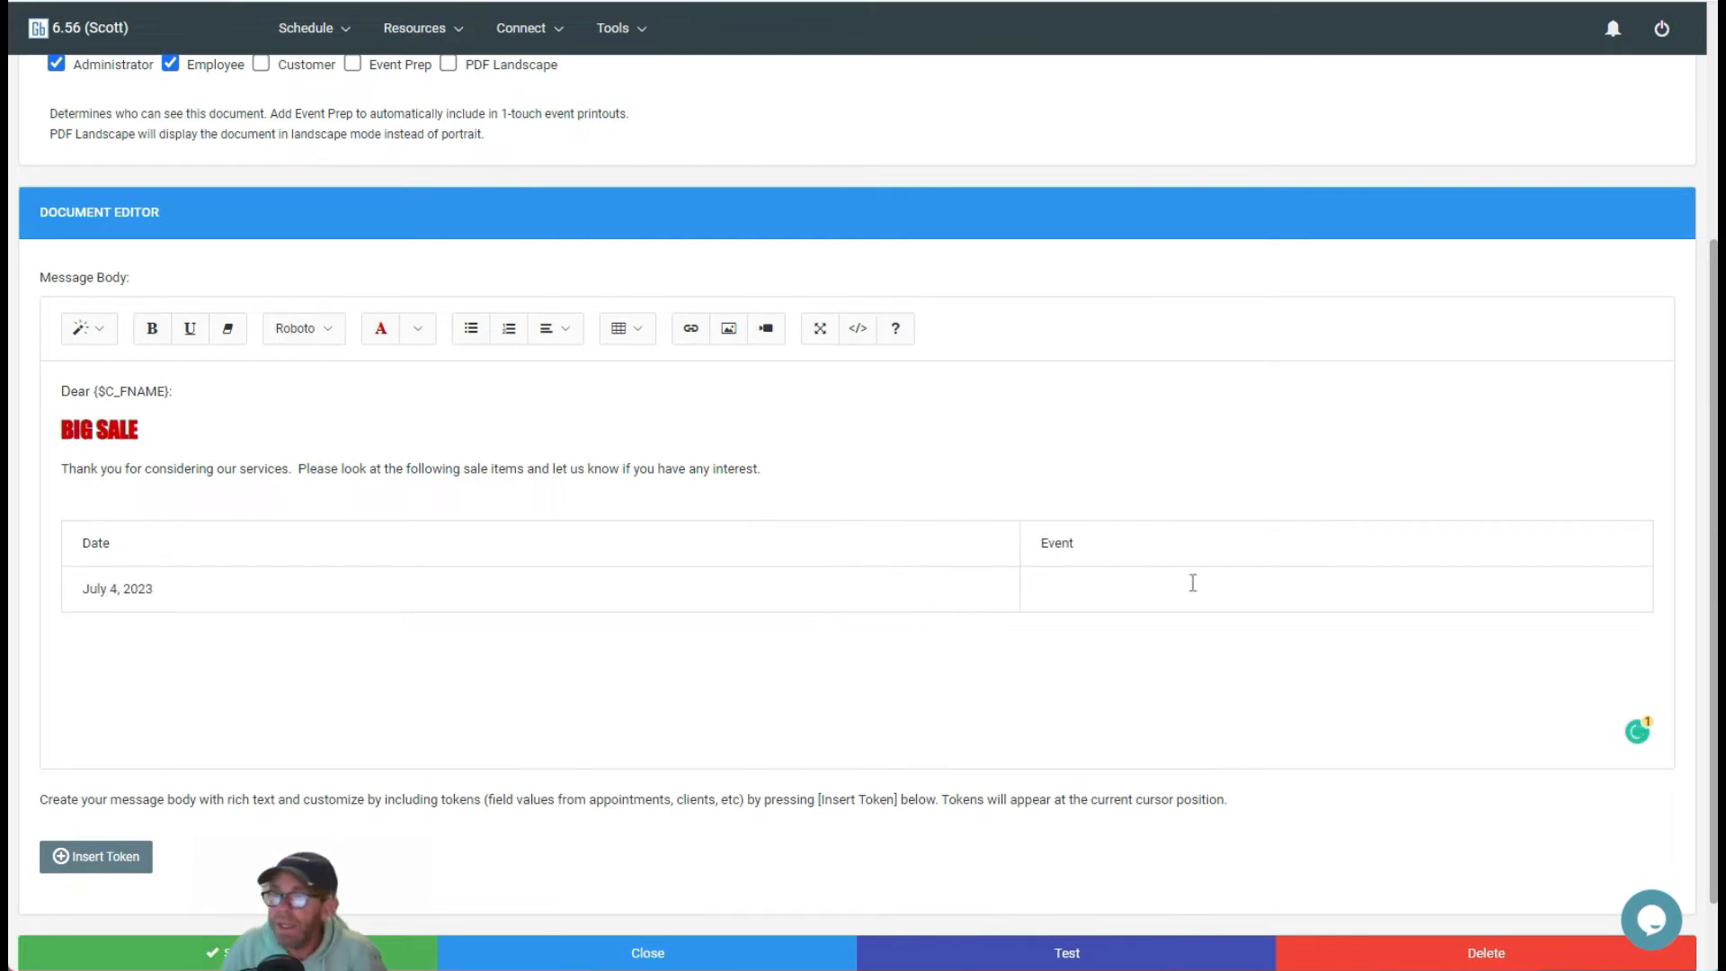
Step: Fill the Event cell with Car Show and, on a new line, Visit our location from noon until 10pm for a 50s car show
left_click(1116, 585)
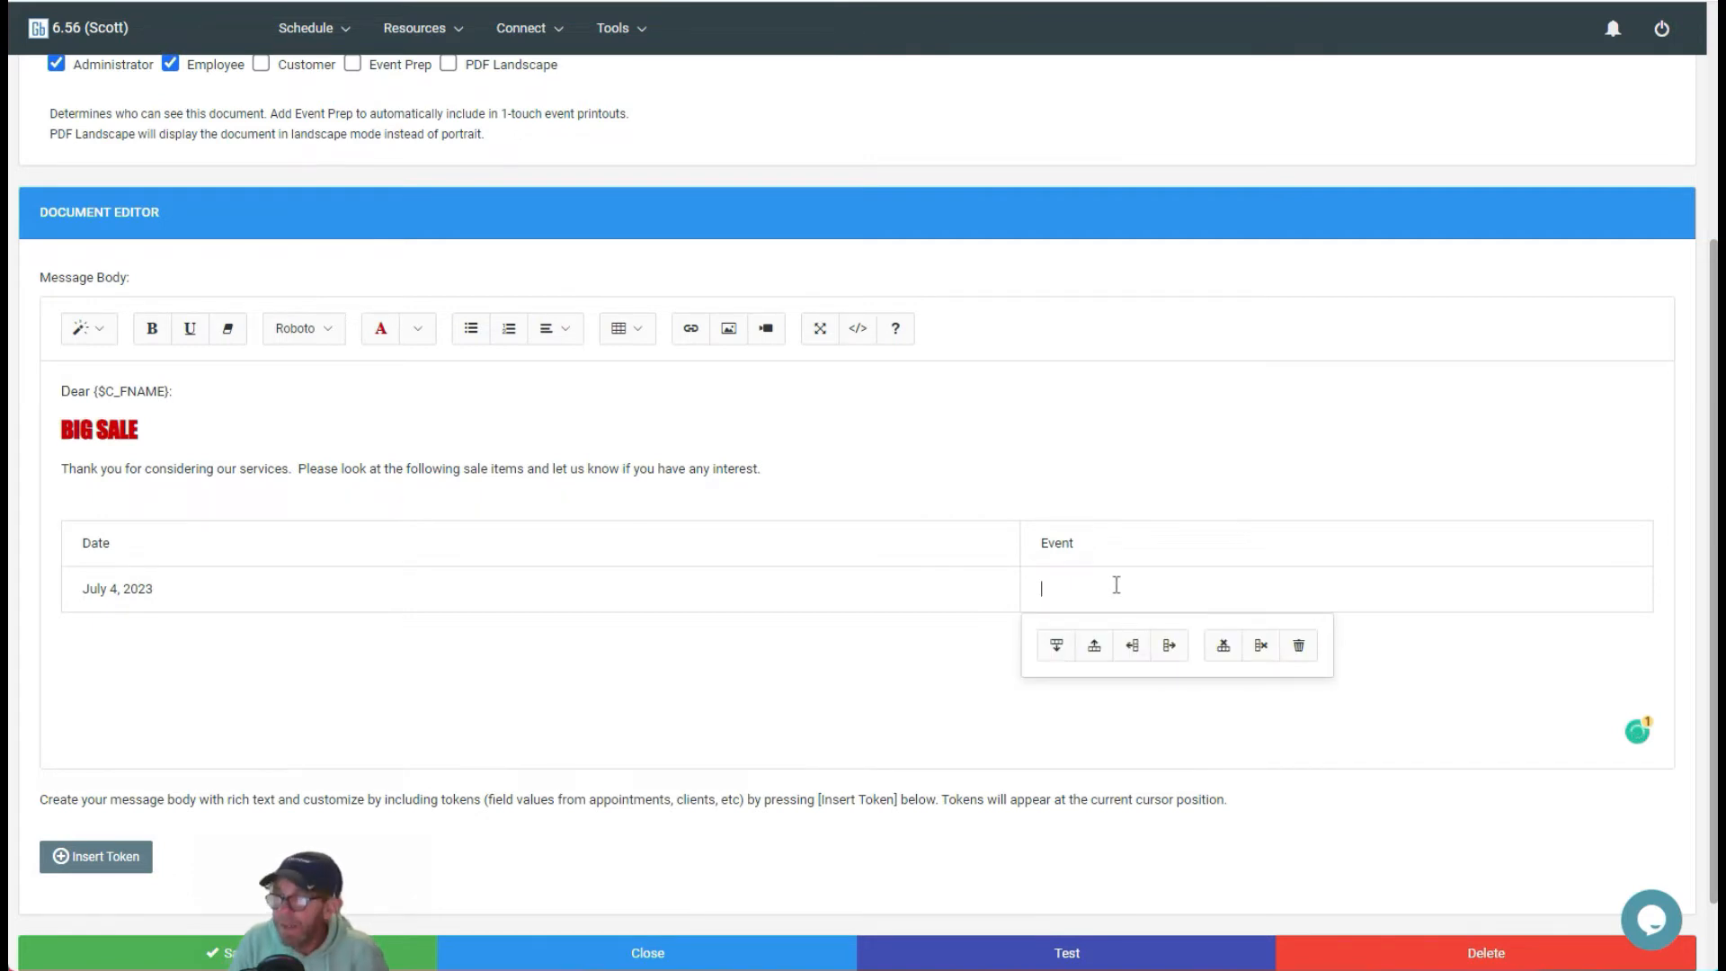
type("Car Show")
key("Return")
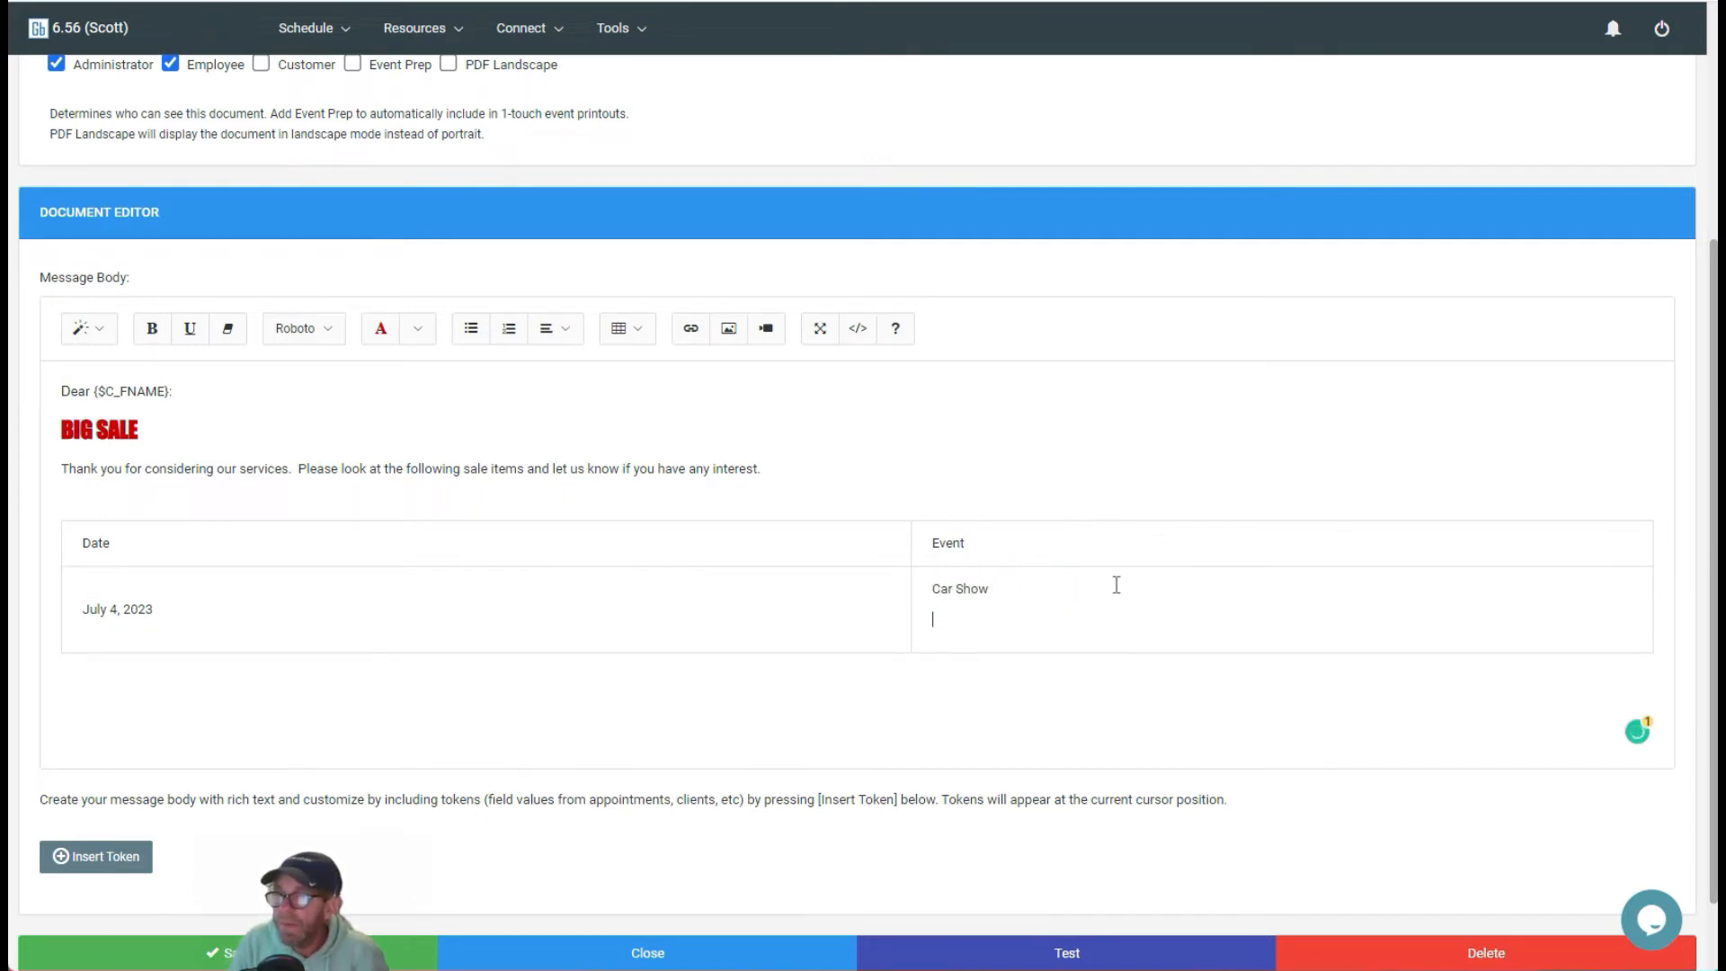
type("Visit our location from ")
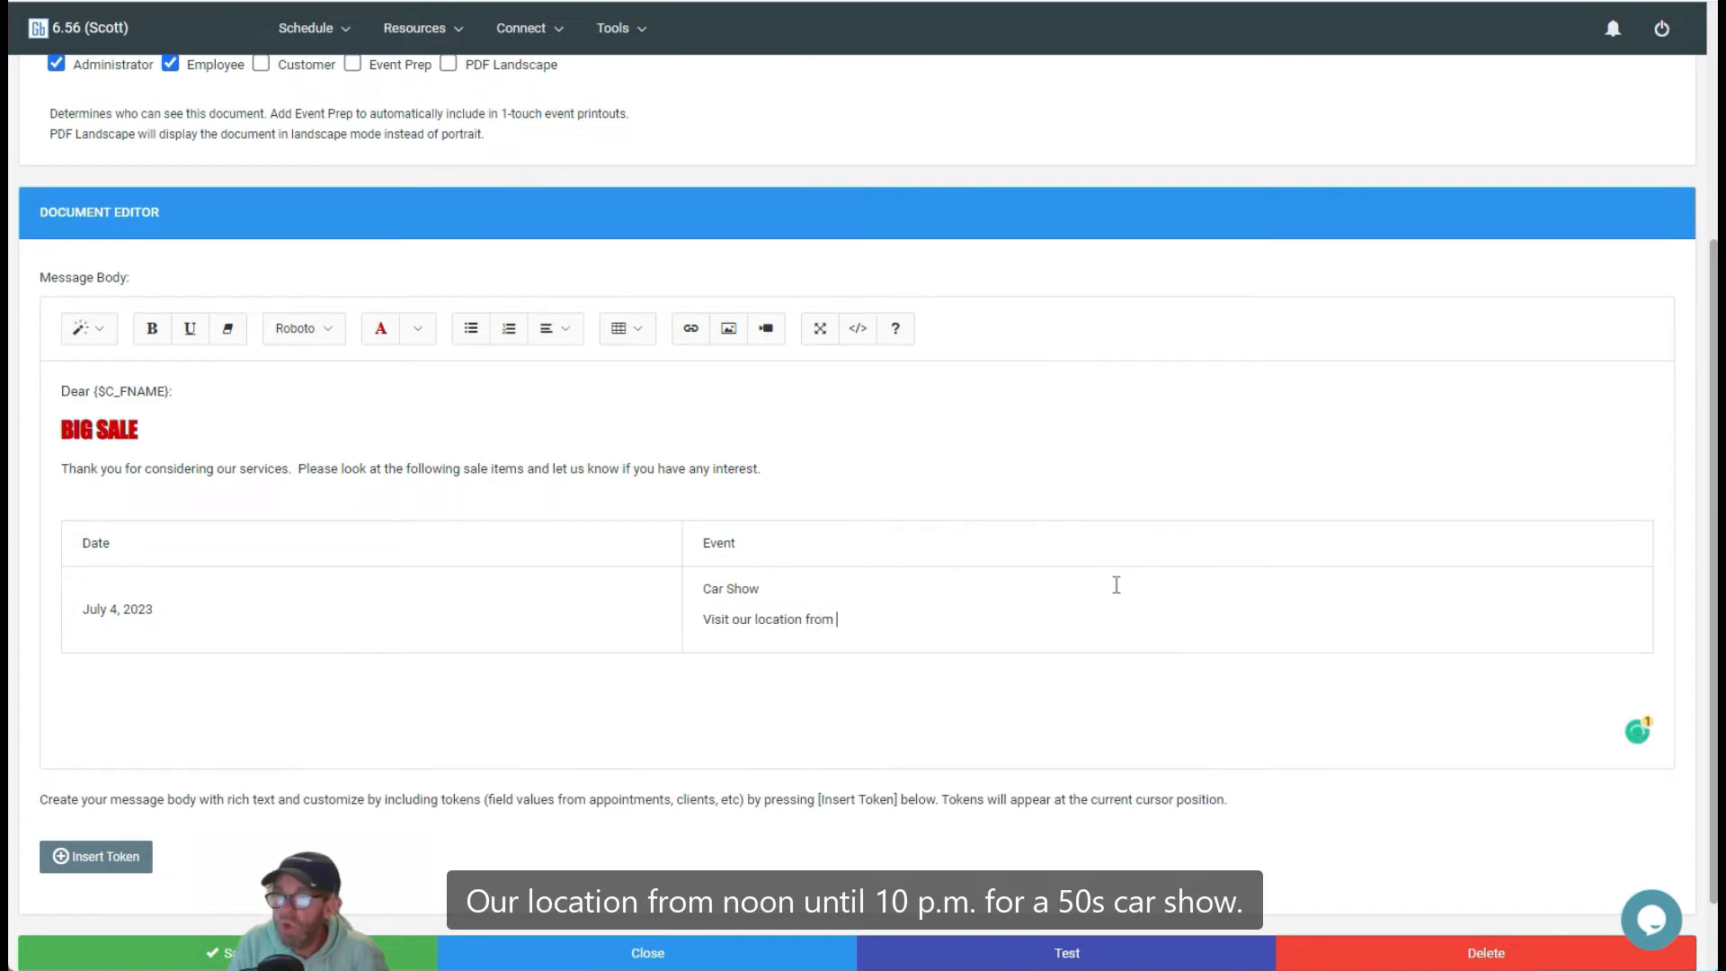
type("noon until 10")
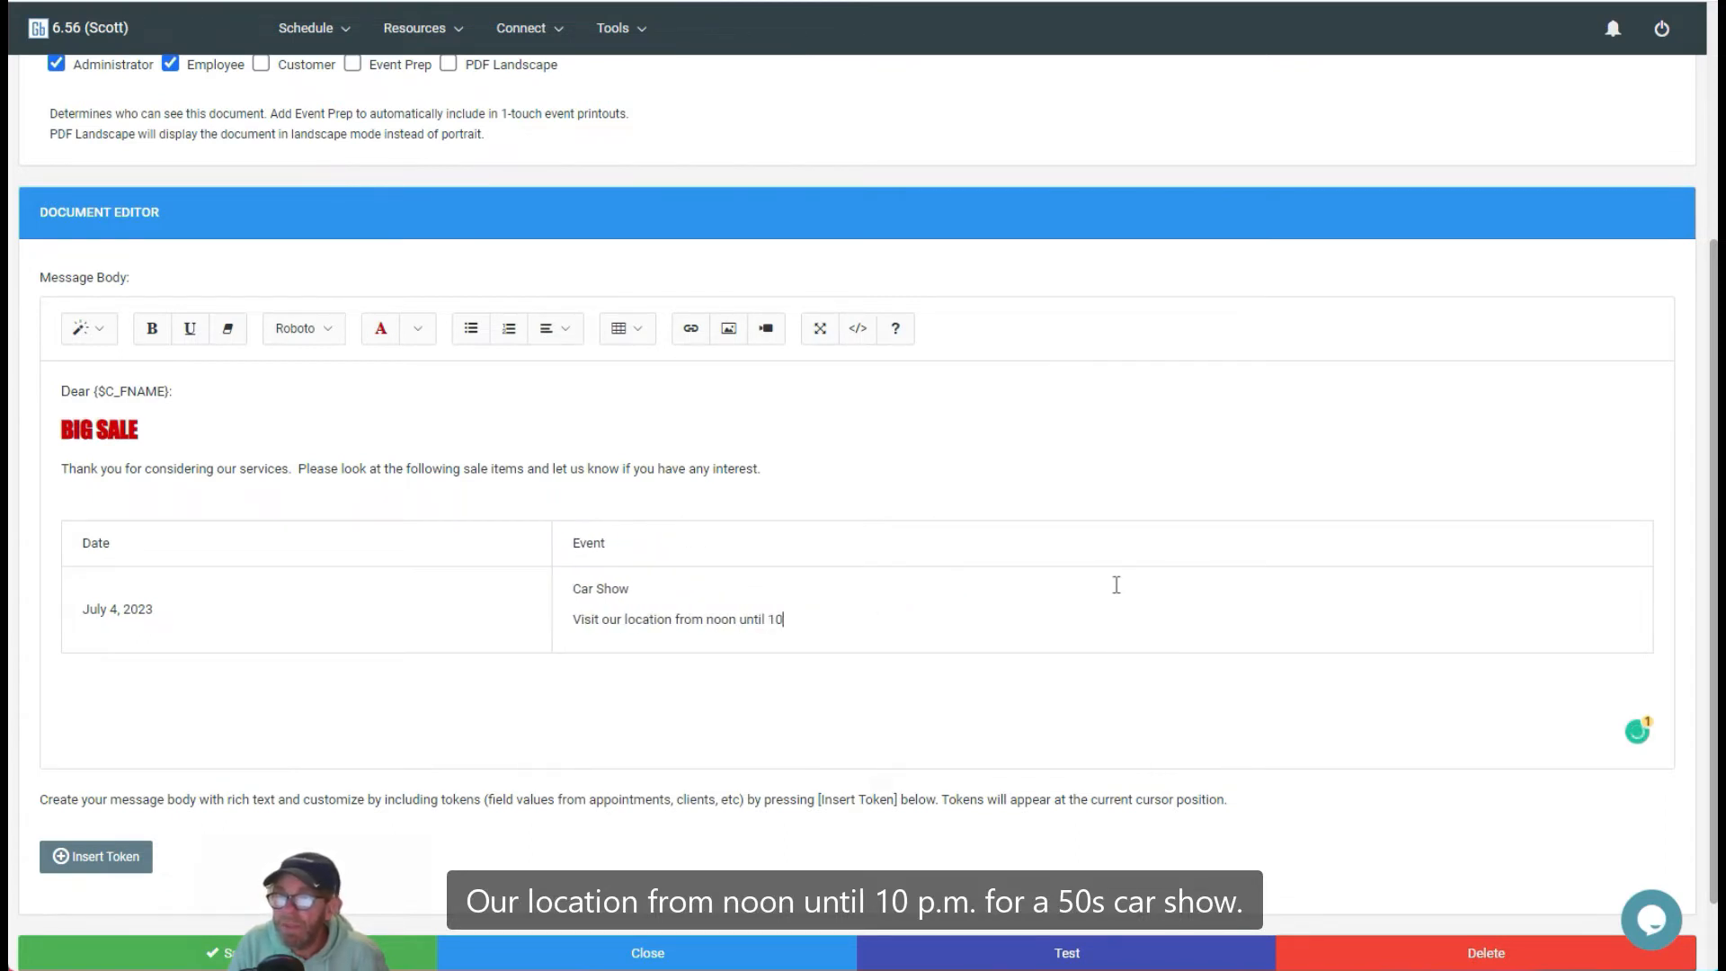
type("pm for a 50s ca")
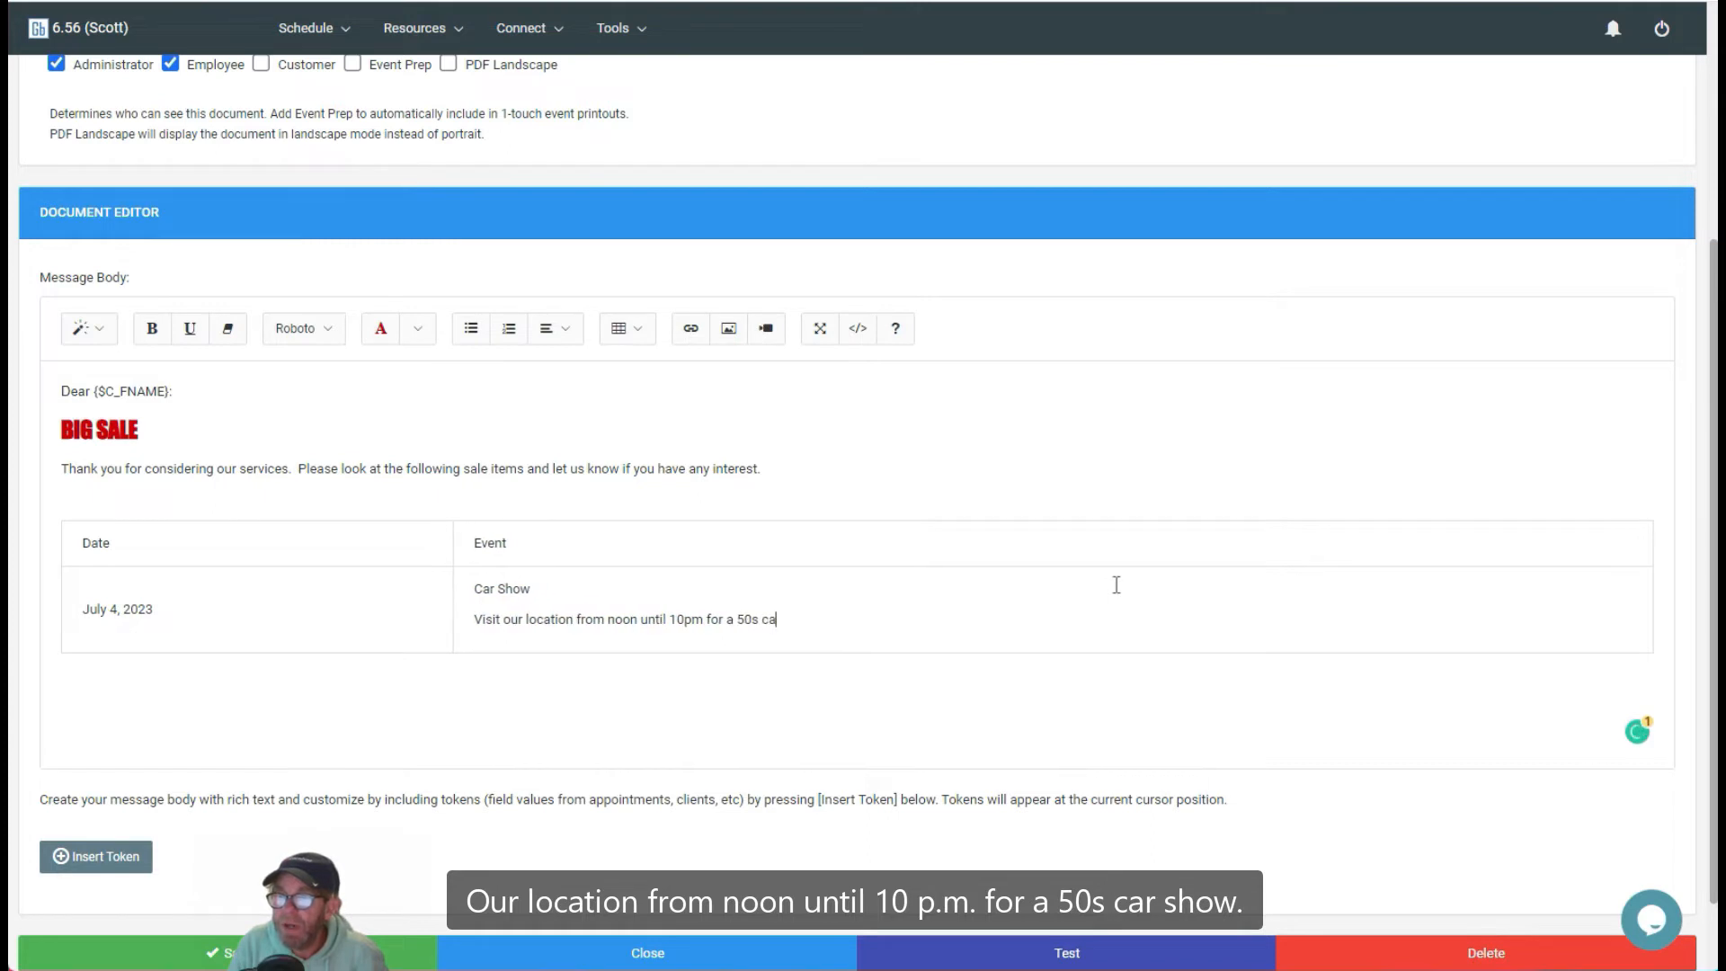
type("r show.")
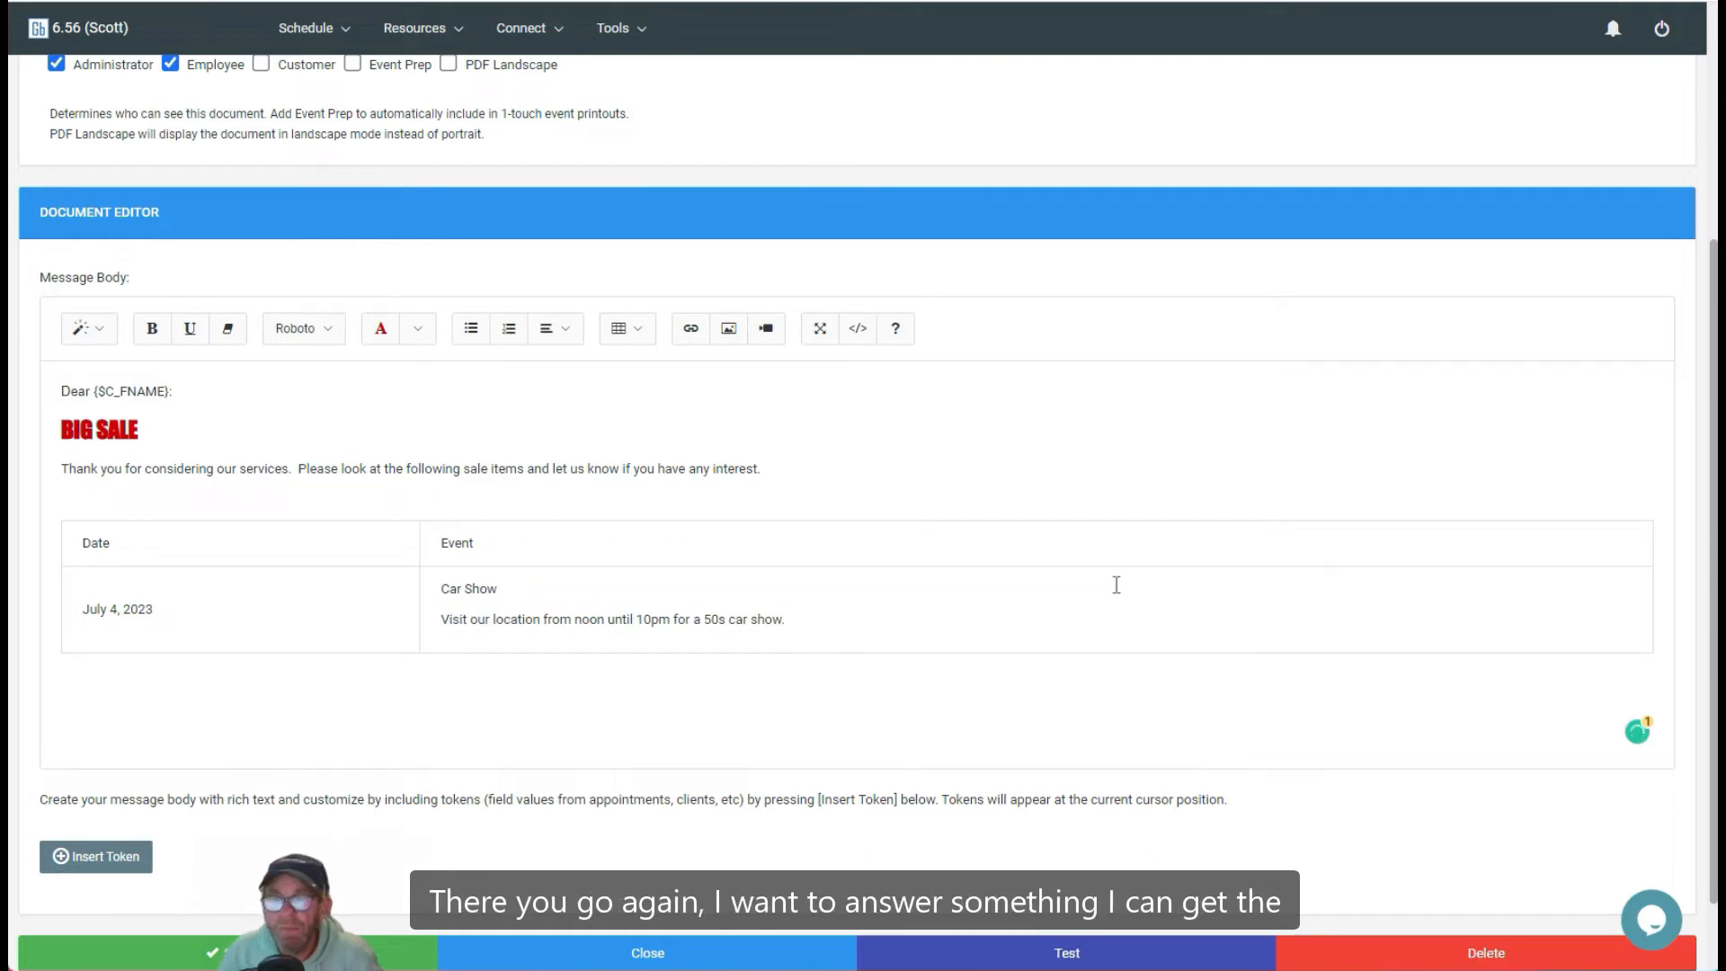
Step: Add a line reading Homepage below the table in the message body
left_click(365, 614)
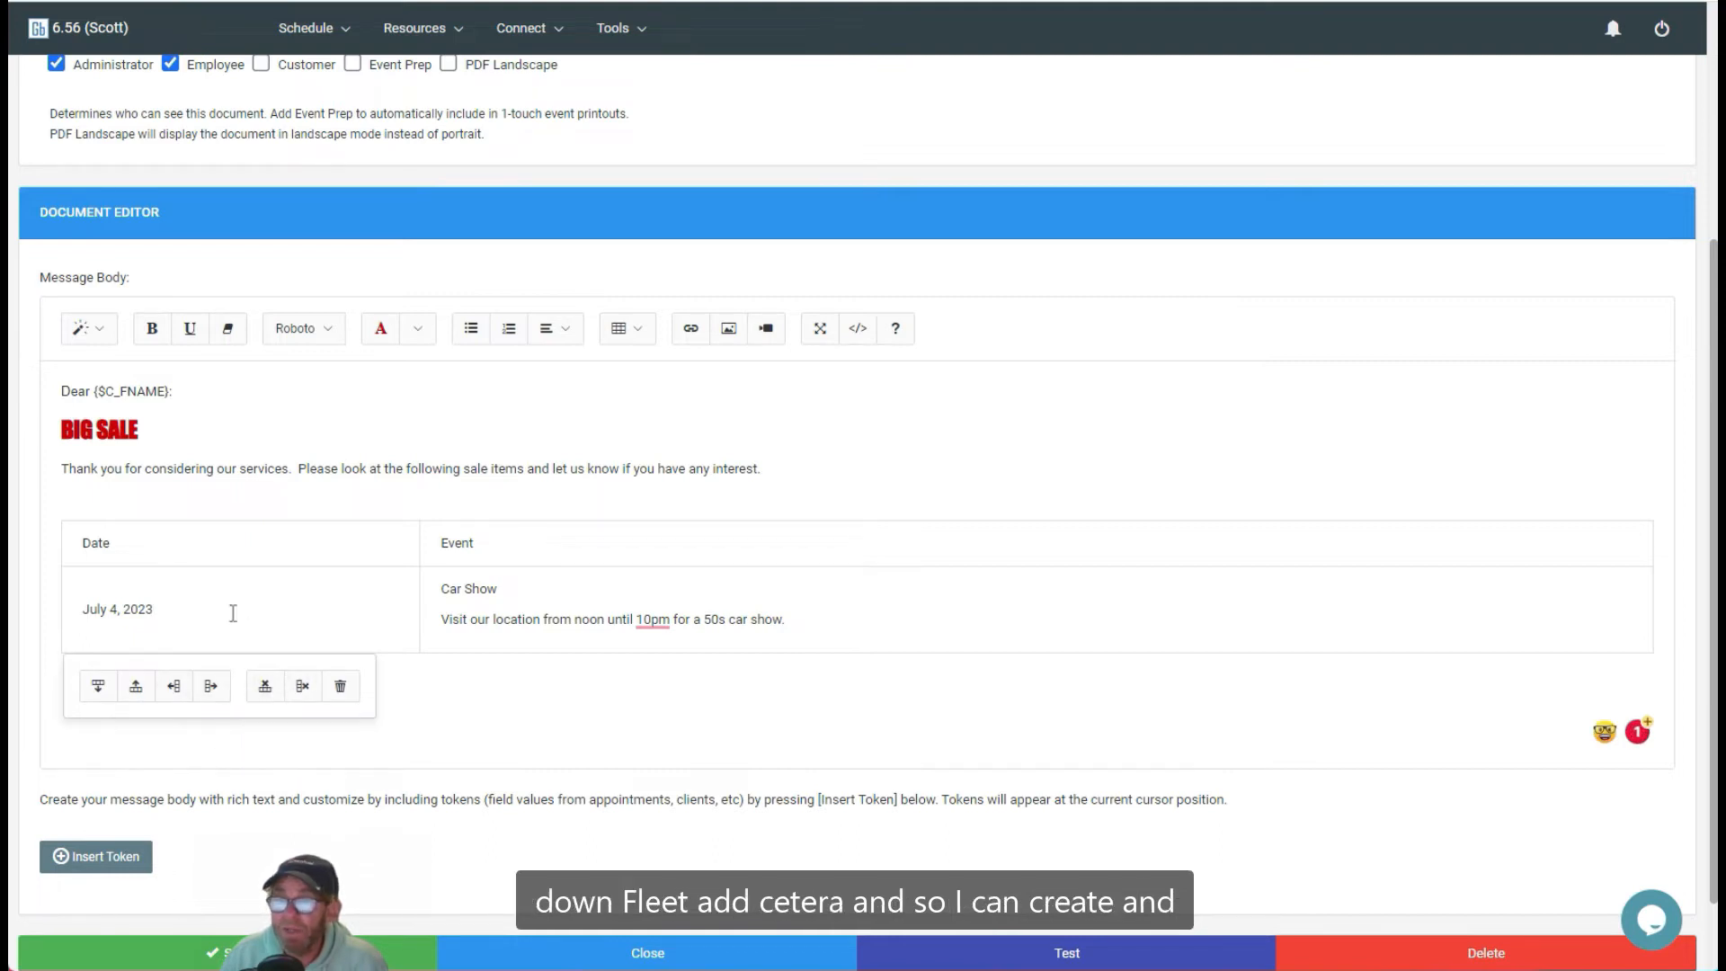
left_click(927, 626)
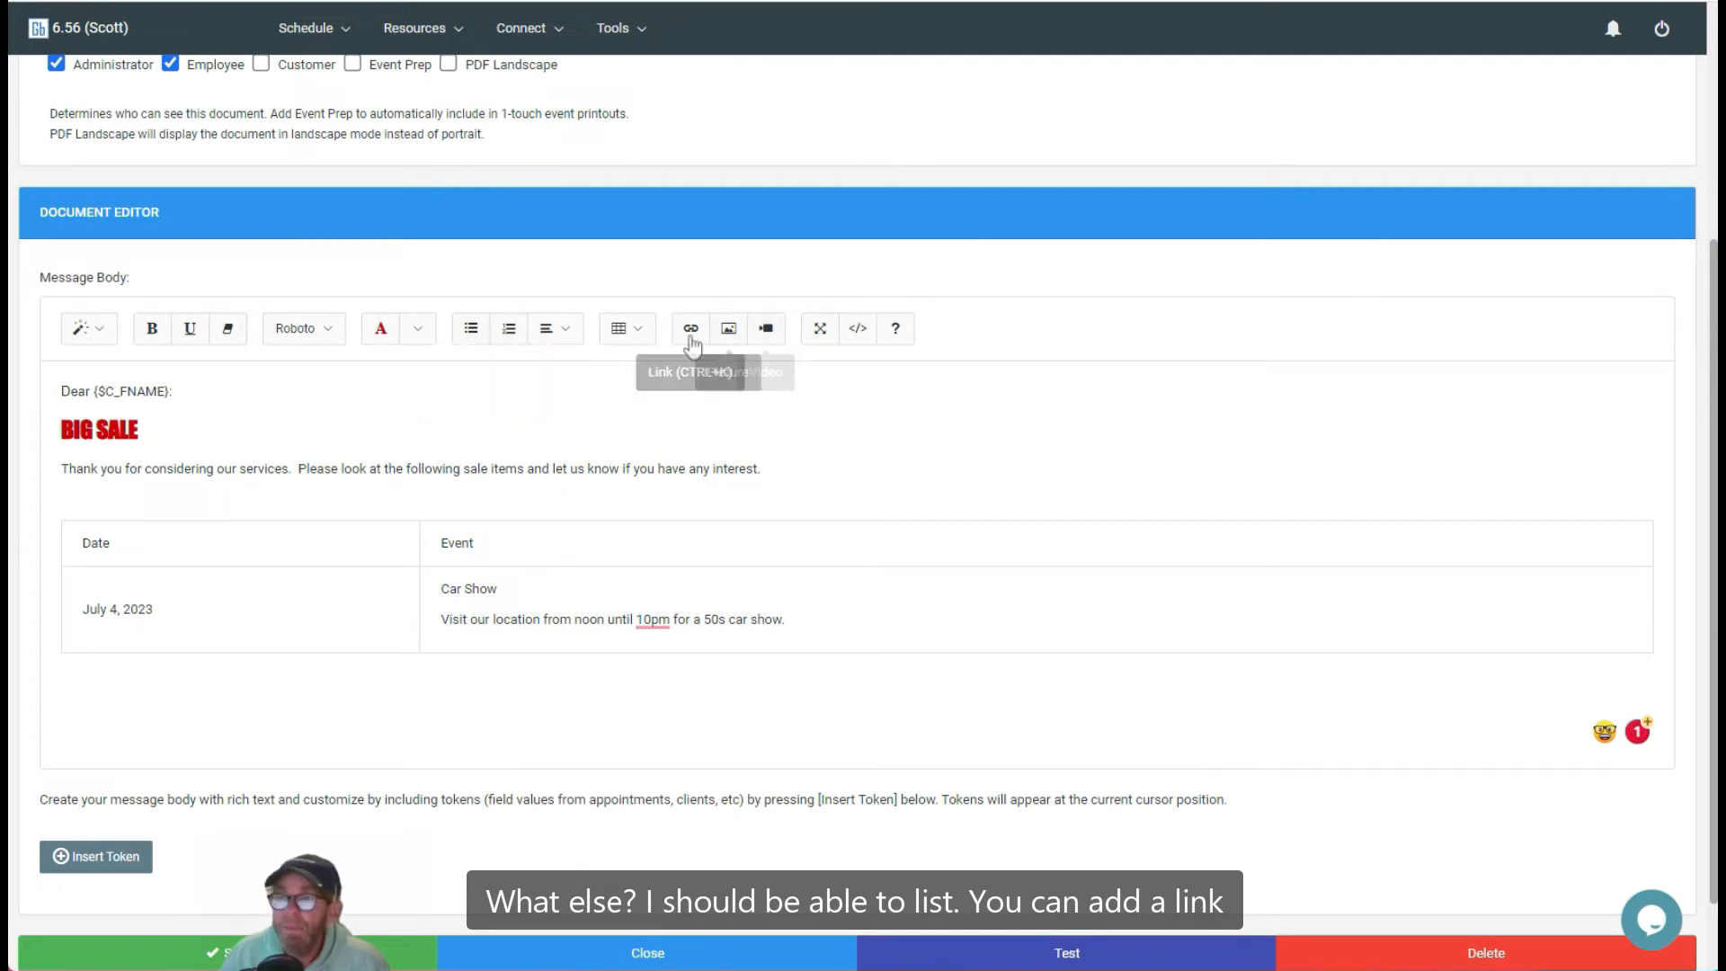
left_click(240, 729)
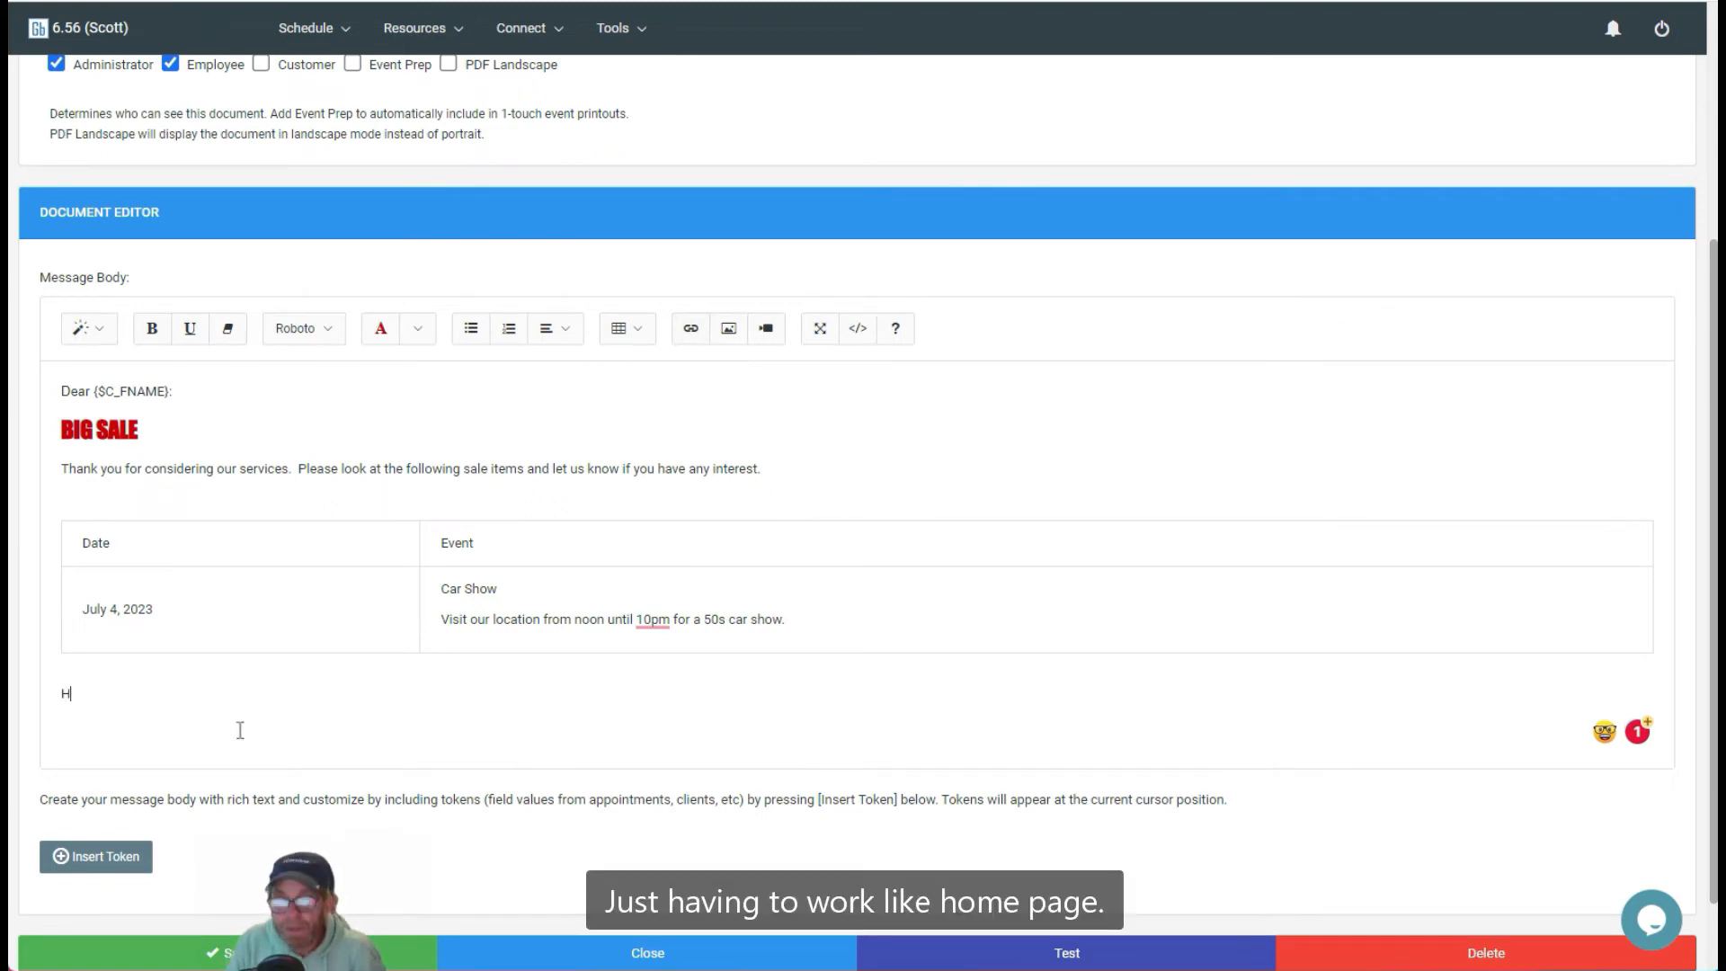
type("Homepage")
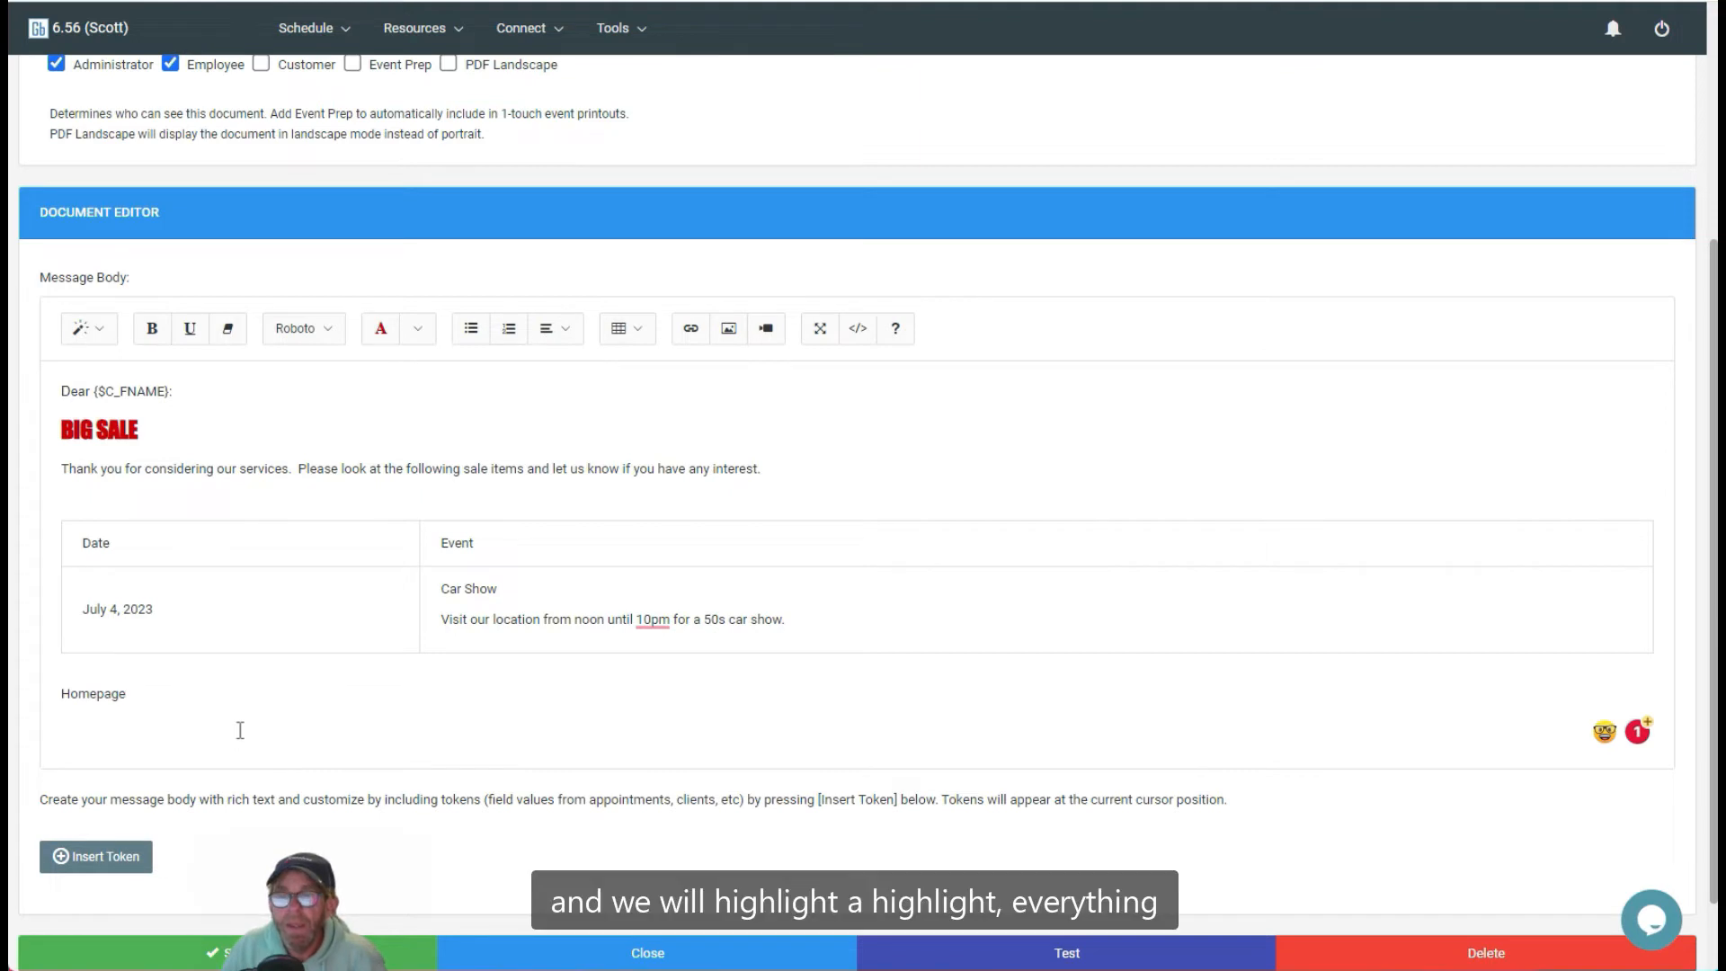
left_click_drag(142, 692, 41, 703)
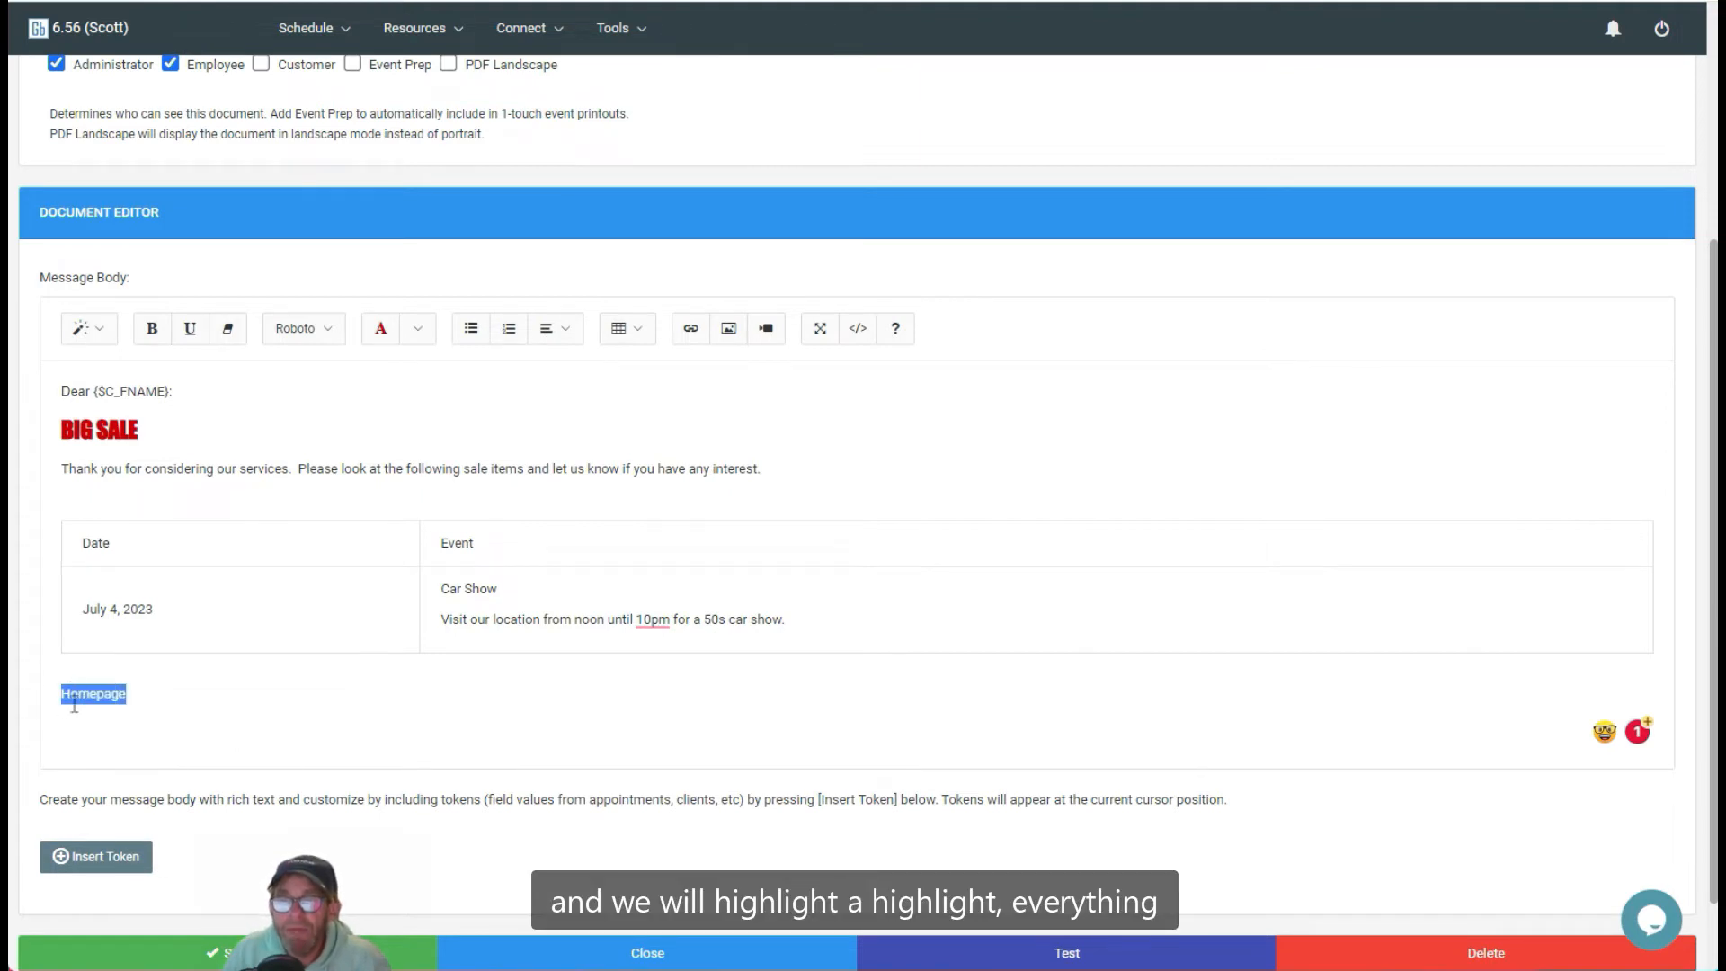
left_click(692, 330)
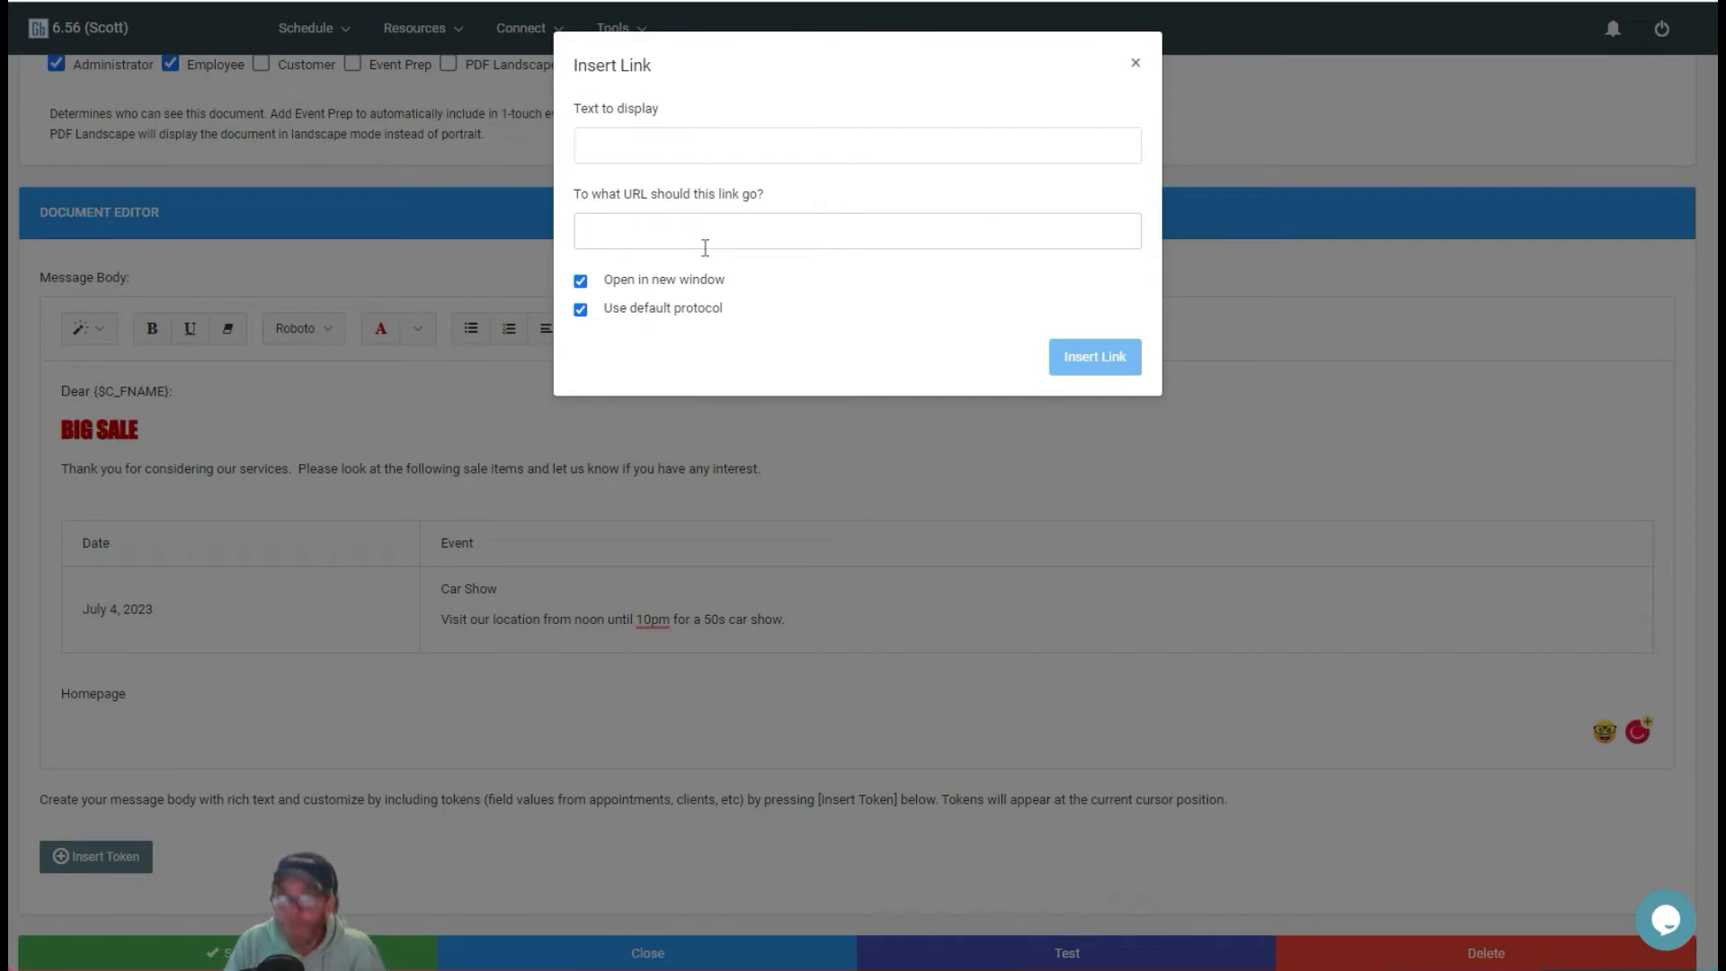
type("https://w")
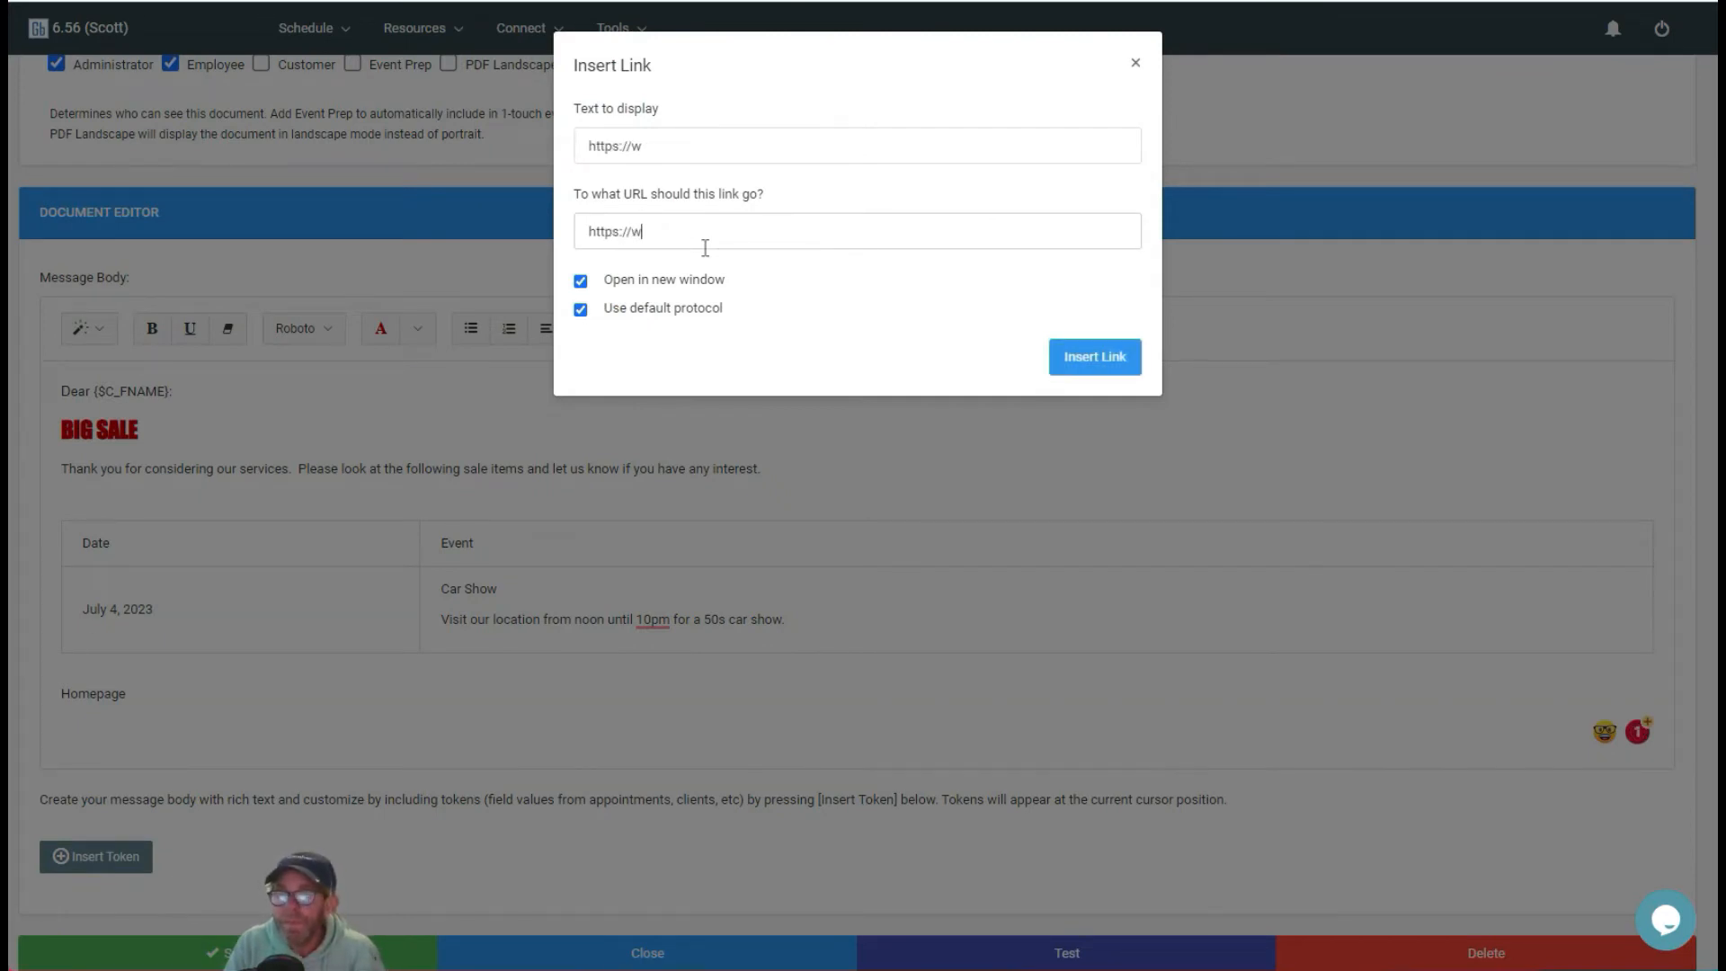
type("ww.gigbuilder.com")
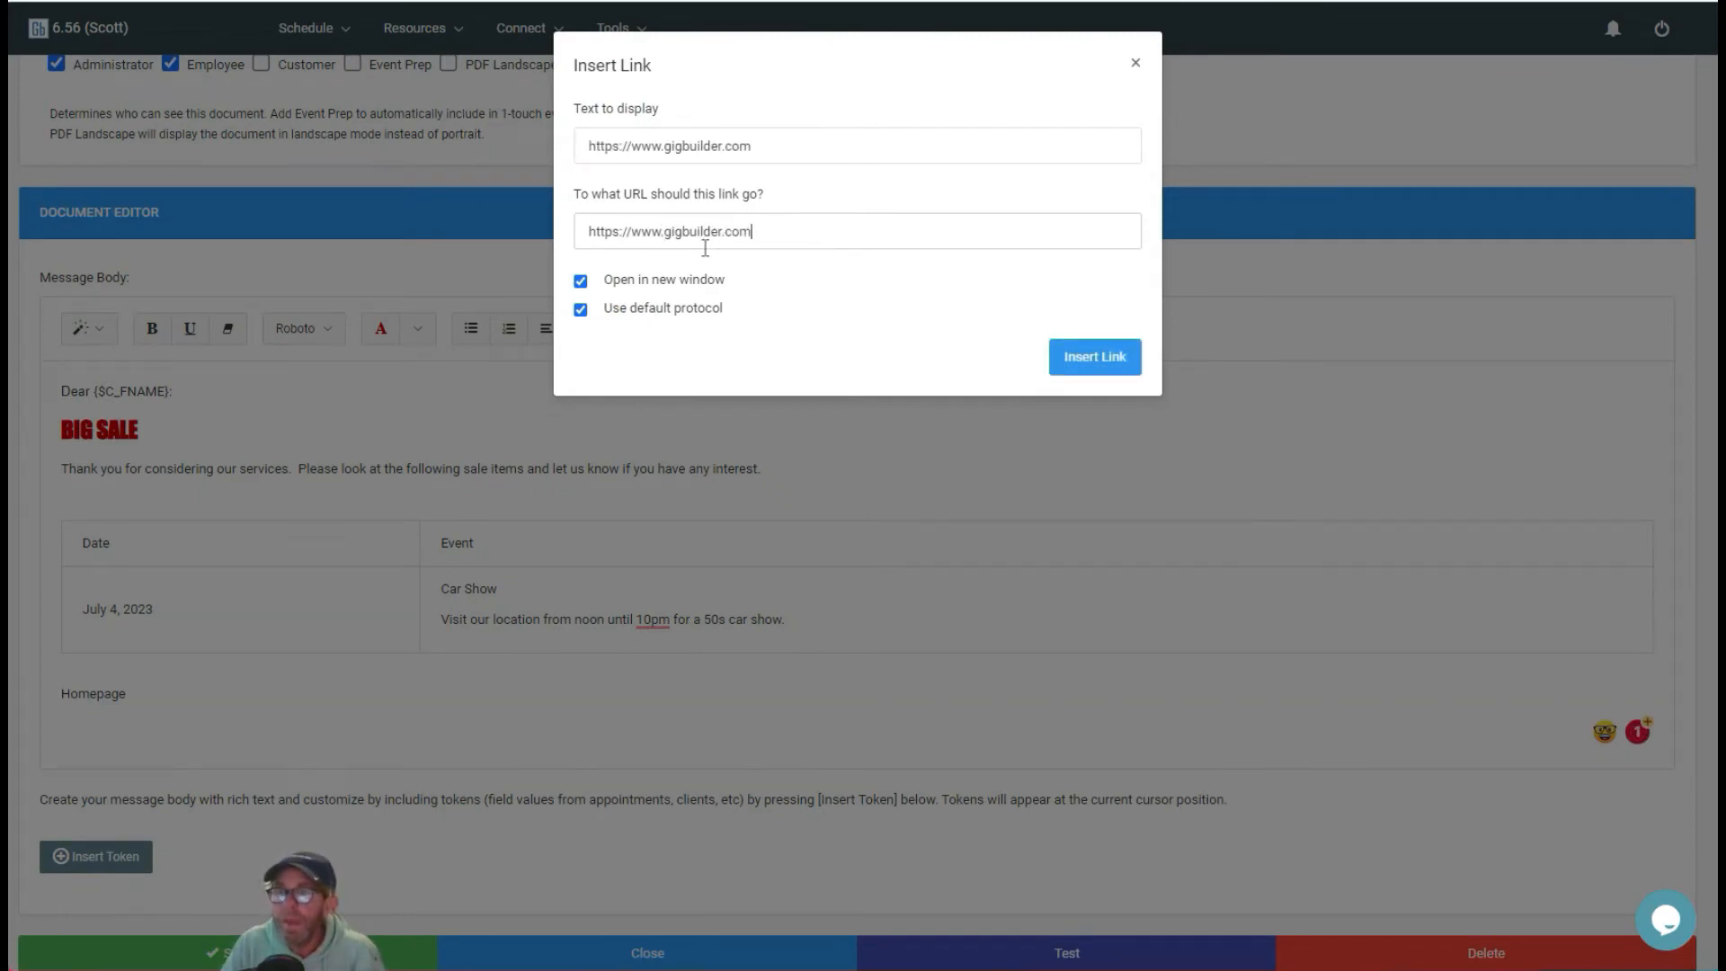
left_click_drag(765, 152, 555, 153)
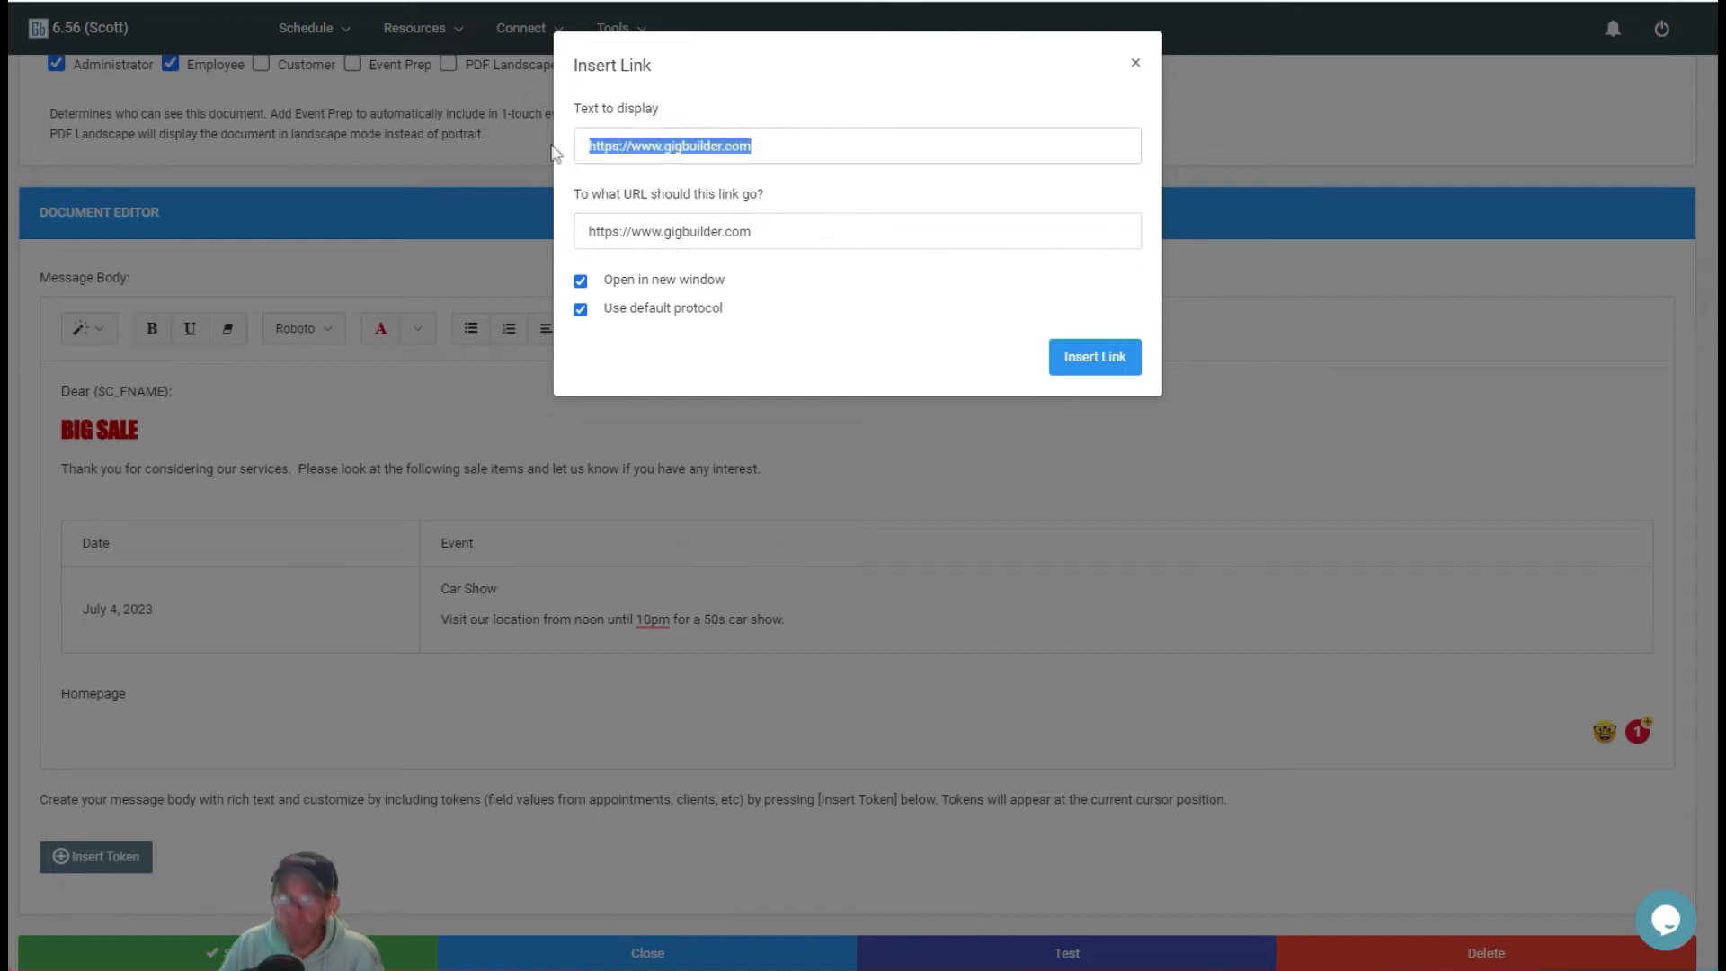
type("Gigbuilder")
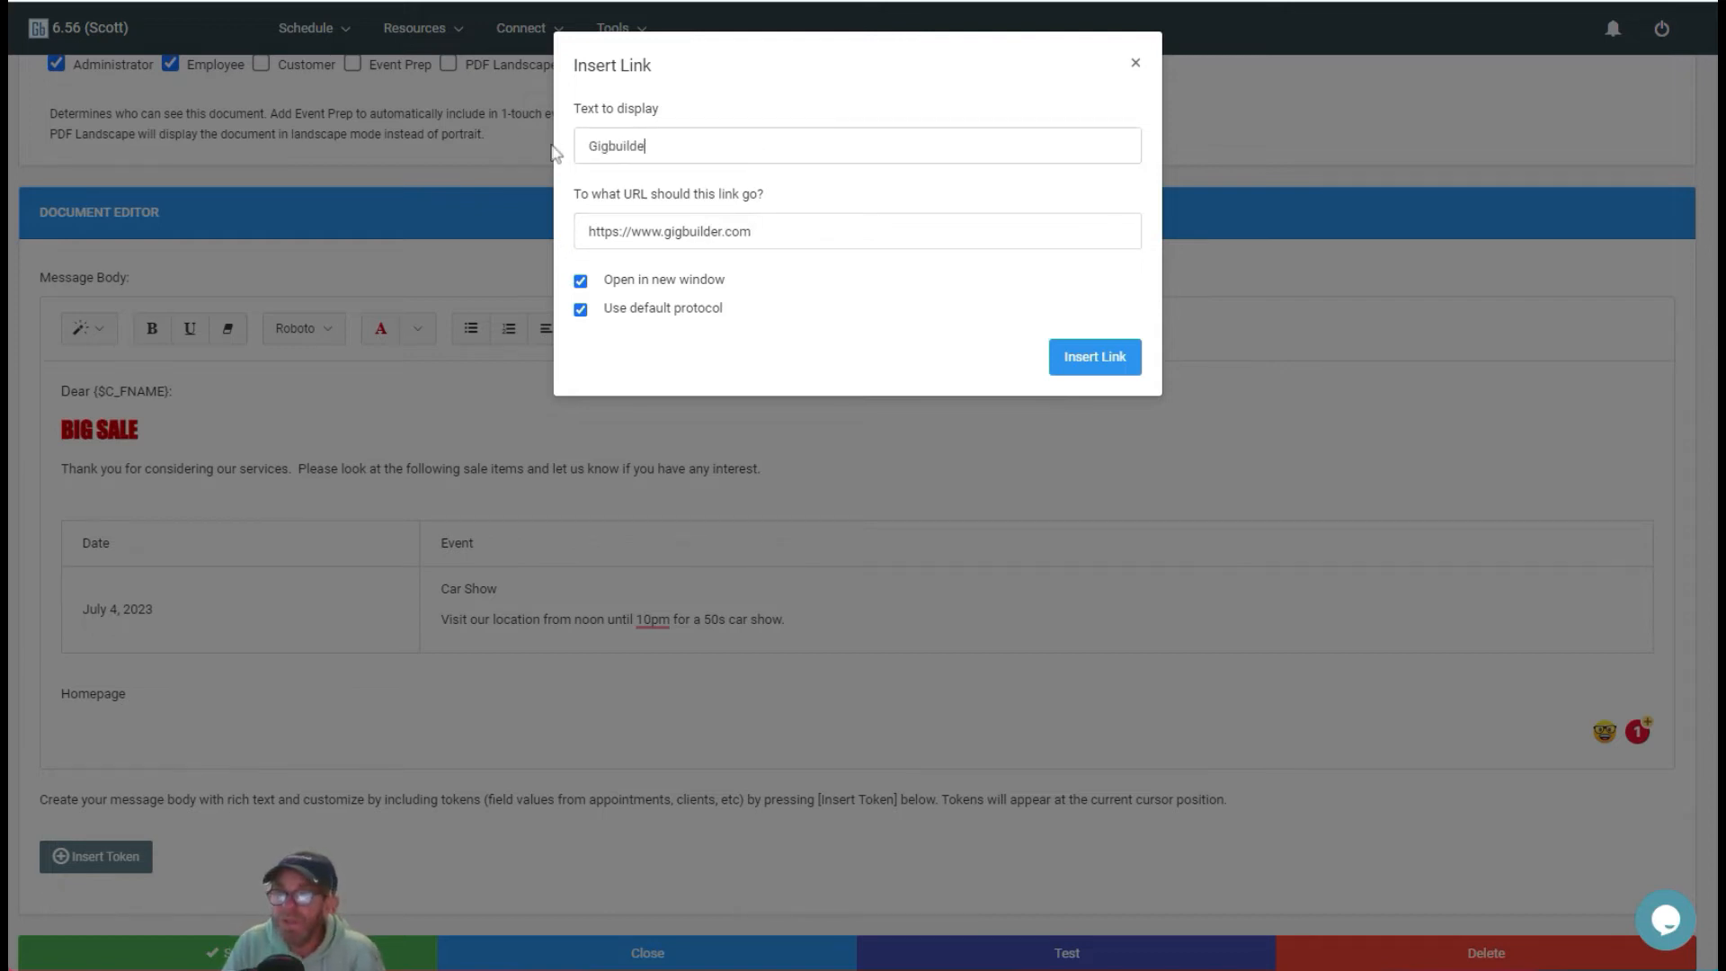
left_click(1100, 364)
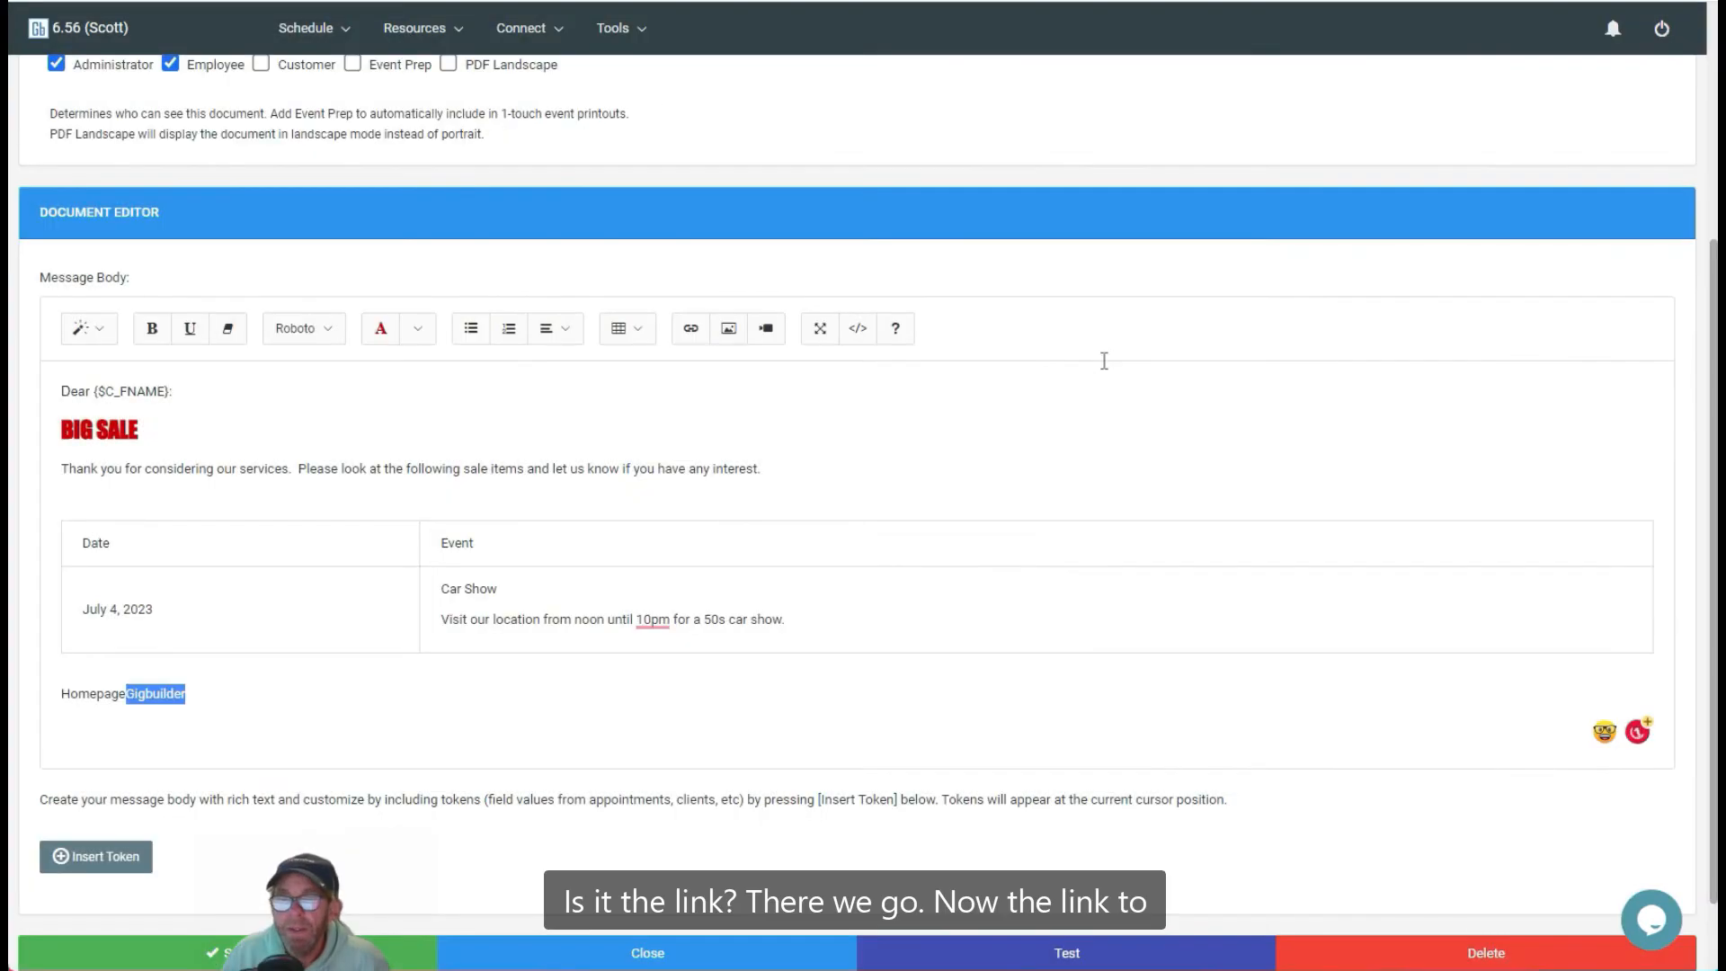
Step: Delete the leftover Homepage text in front of the Gigbuilder link
left_click(83, 694)
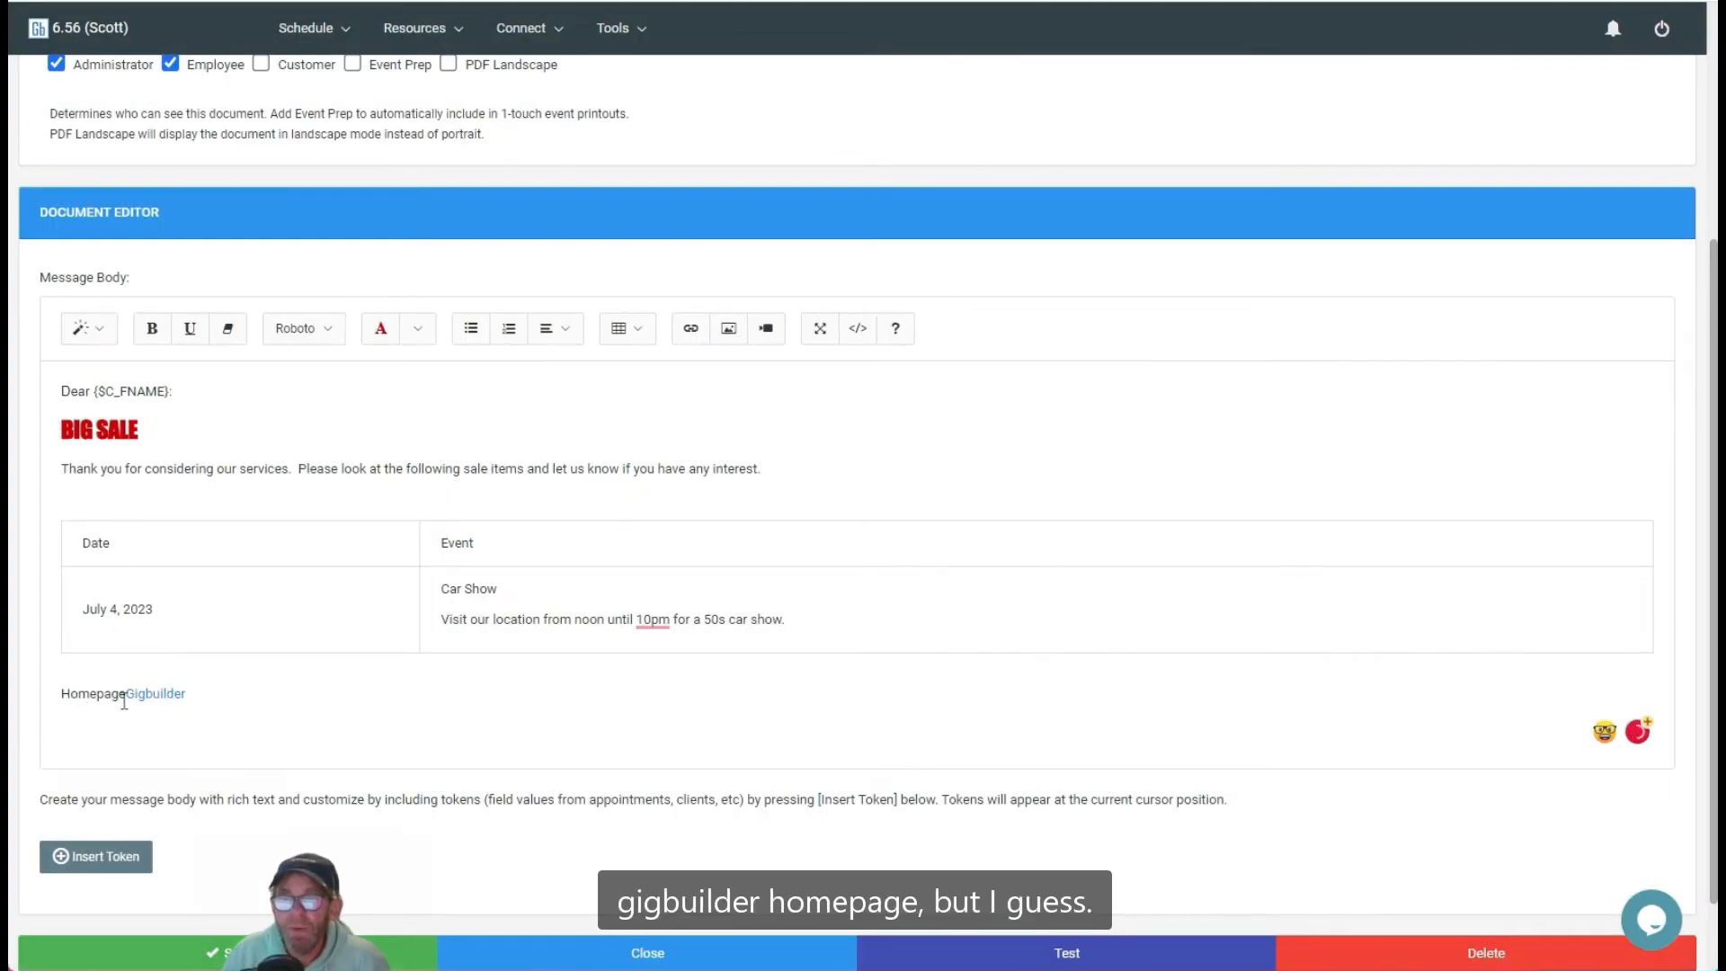
left_click_drag(121, 700, 41, 703)
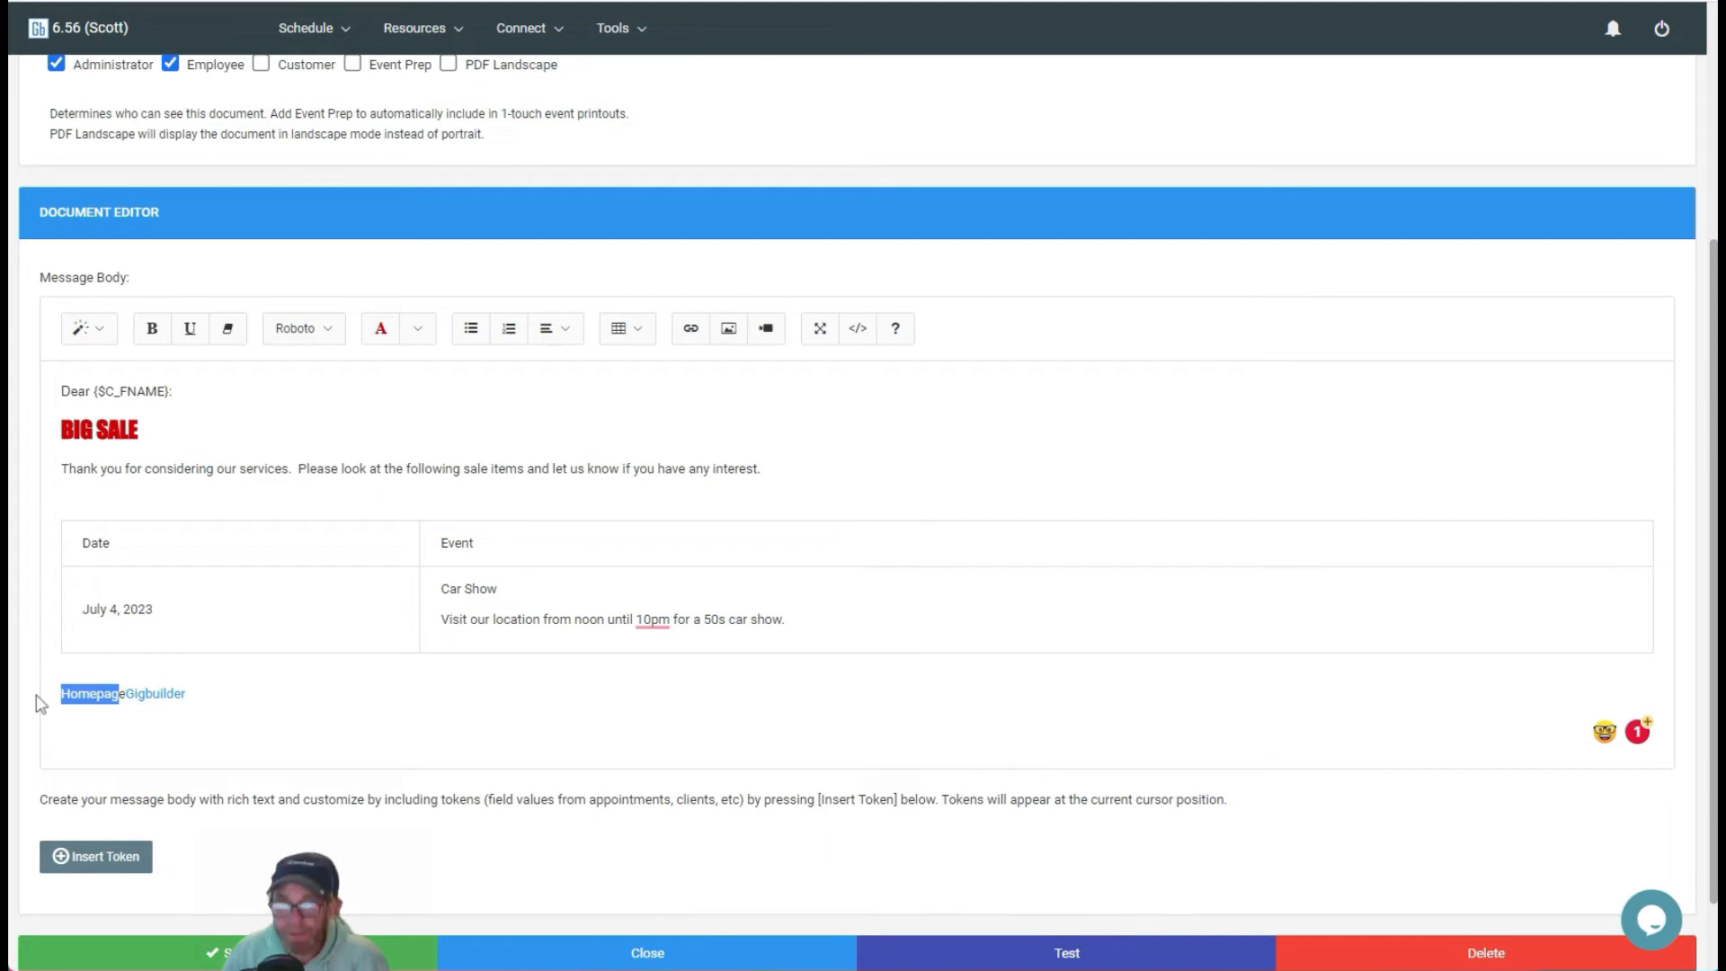
key("Delete")
key("Delete")
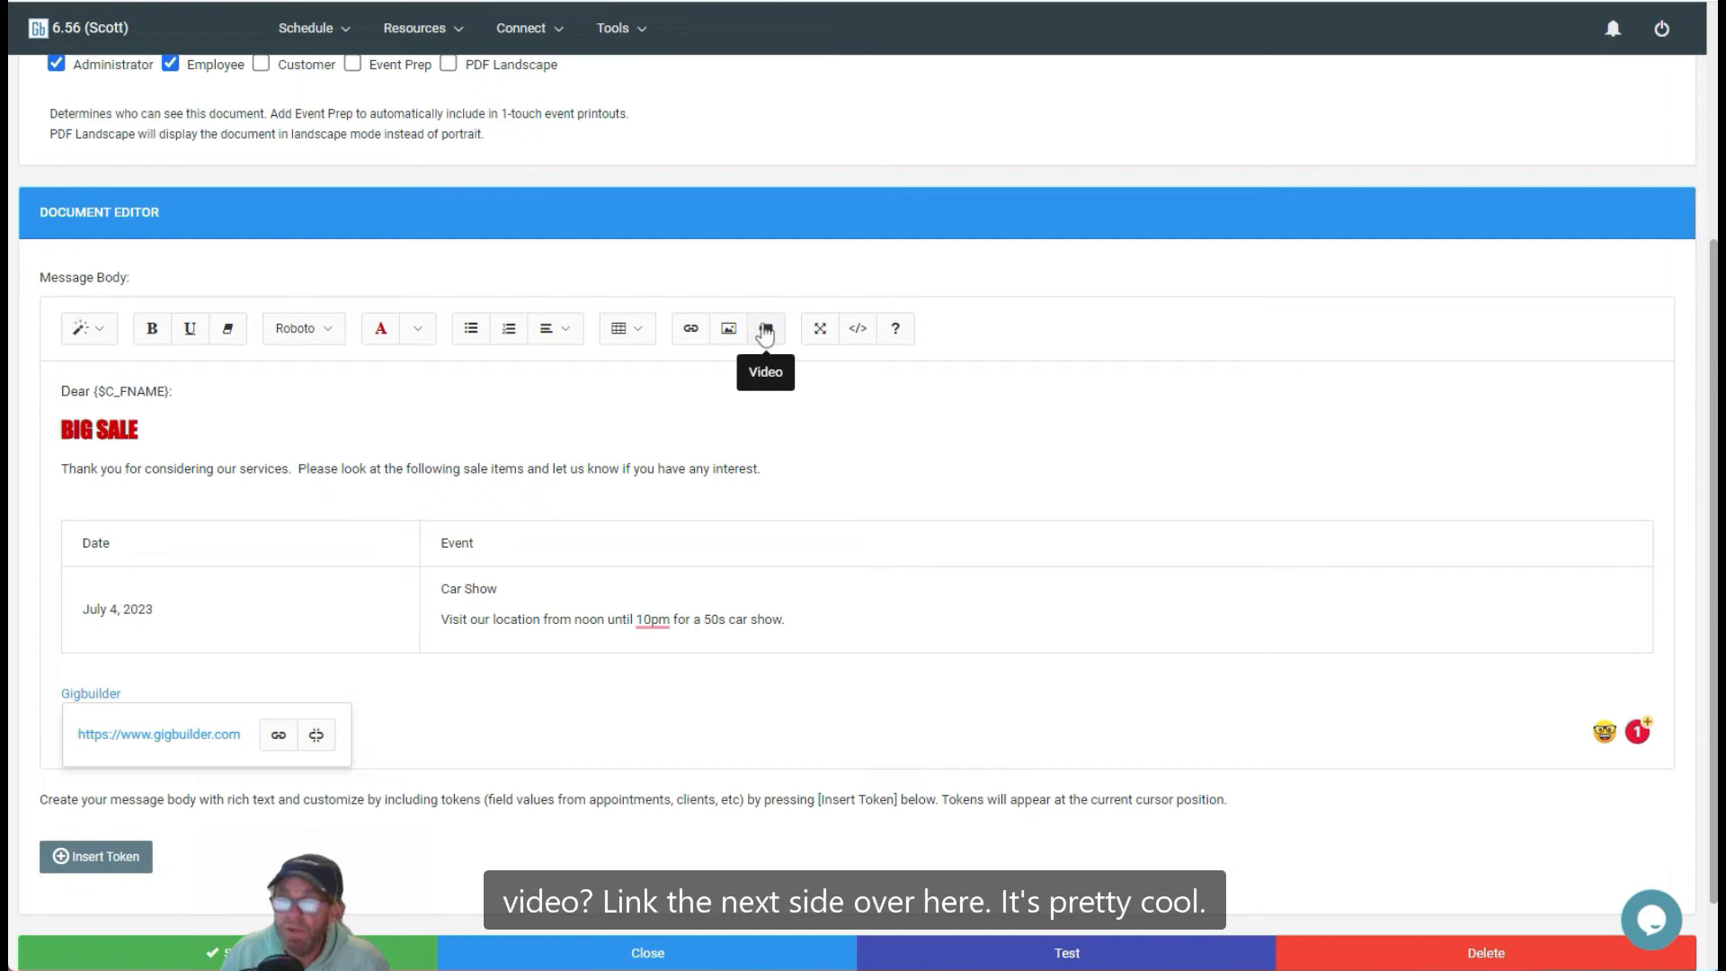
Step: Switch the editor to full screen and view the HTML source, then restore the normal editor view
left_click(818, 332)
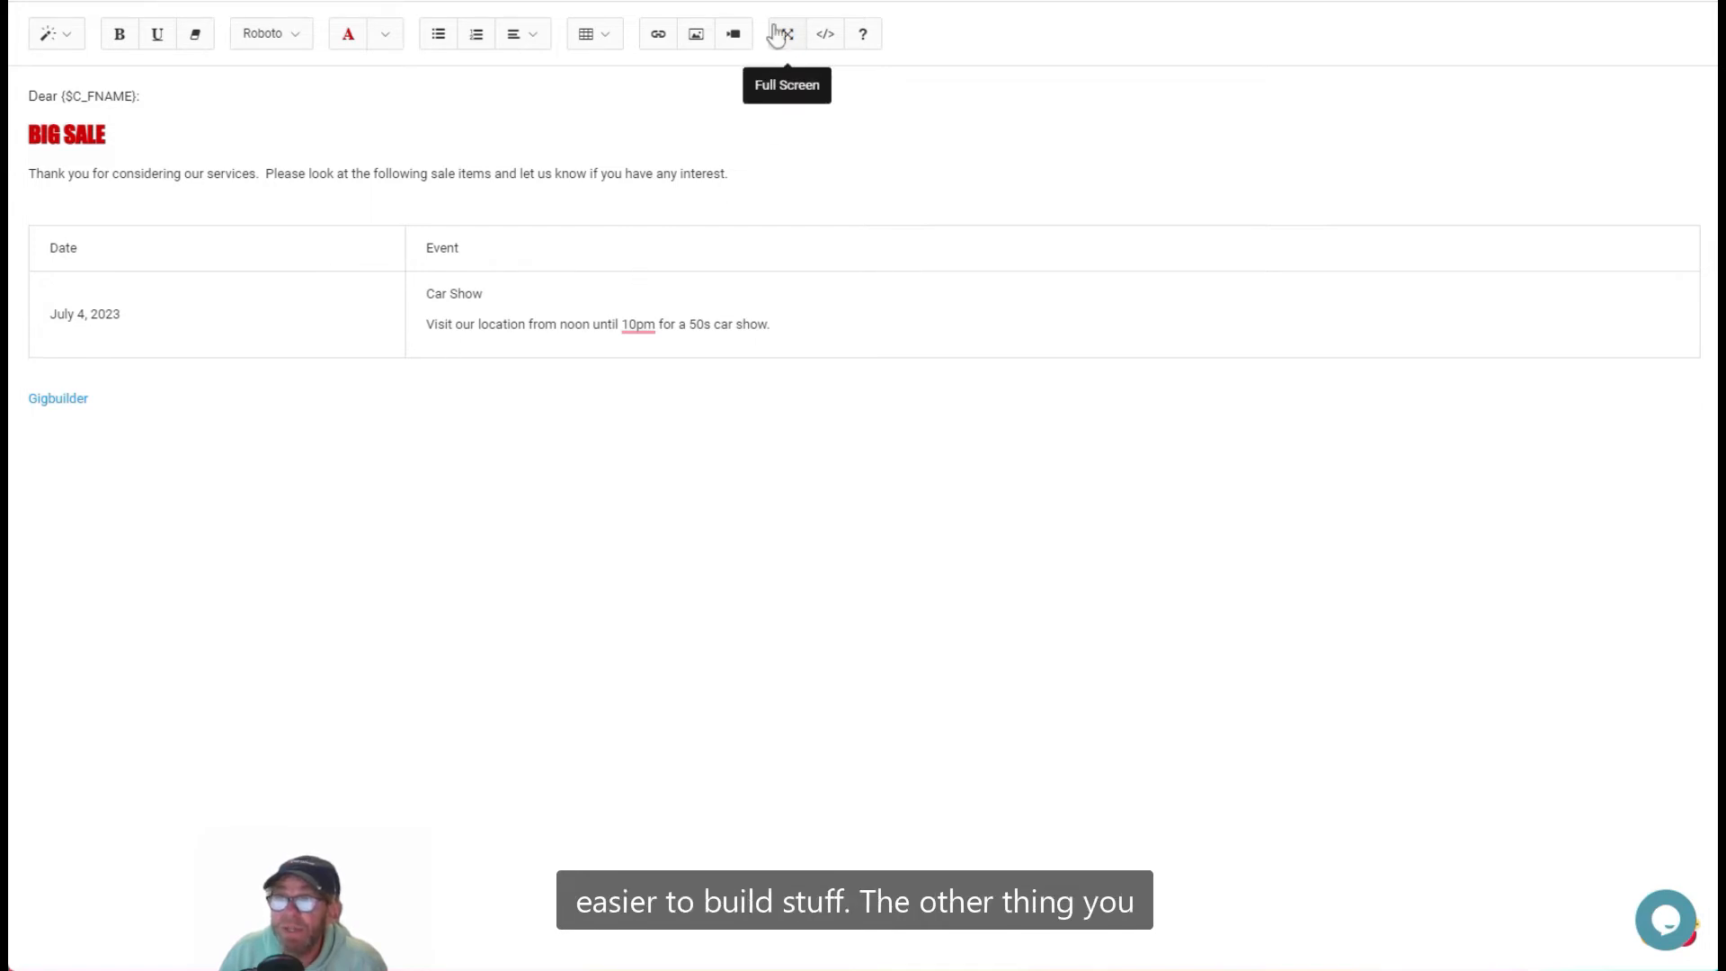
left_click(825, 38)
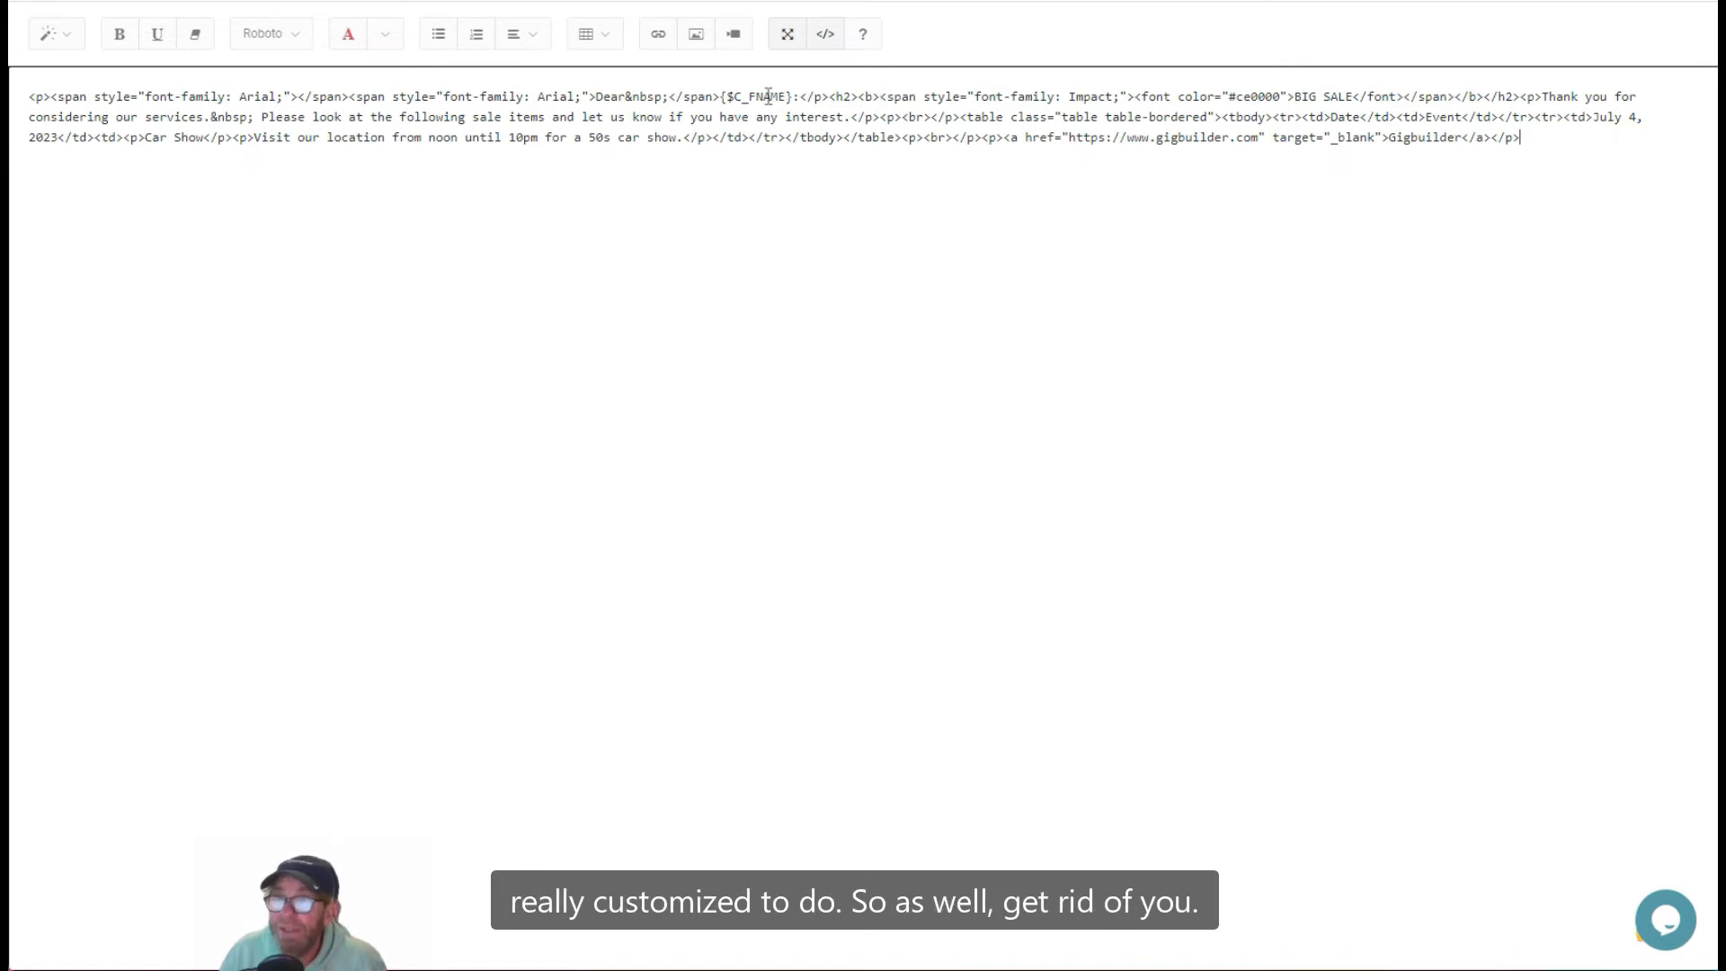
left_click(826, 38)
left_click(788, 36)
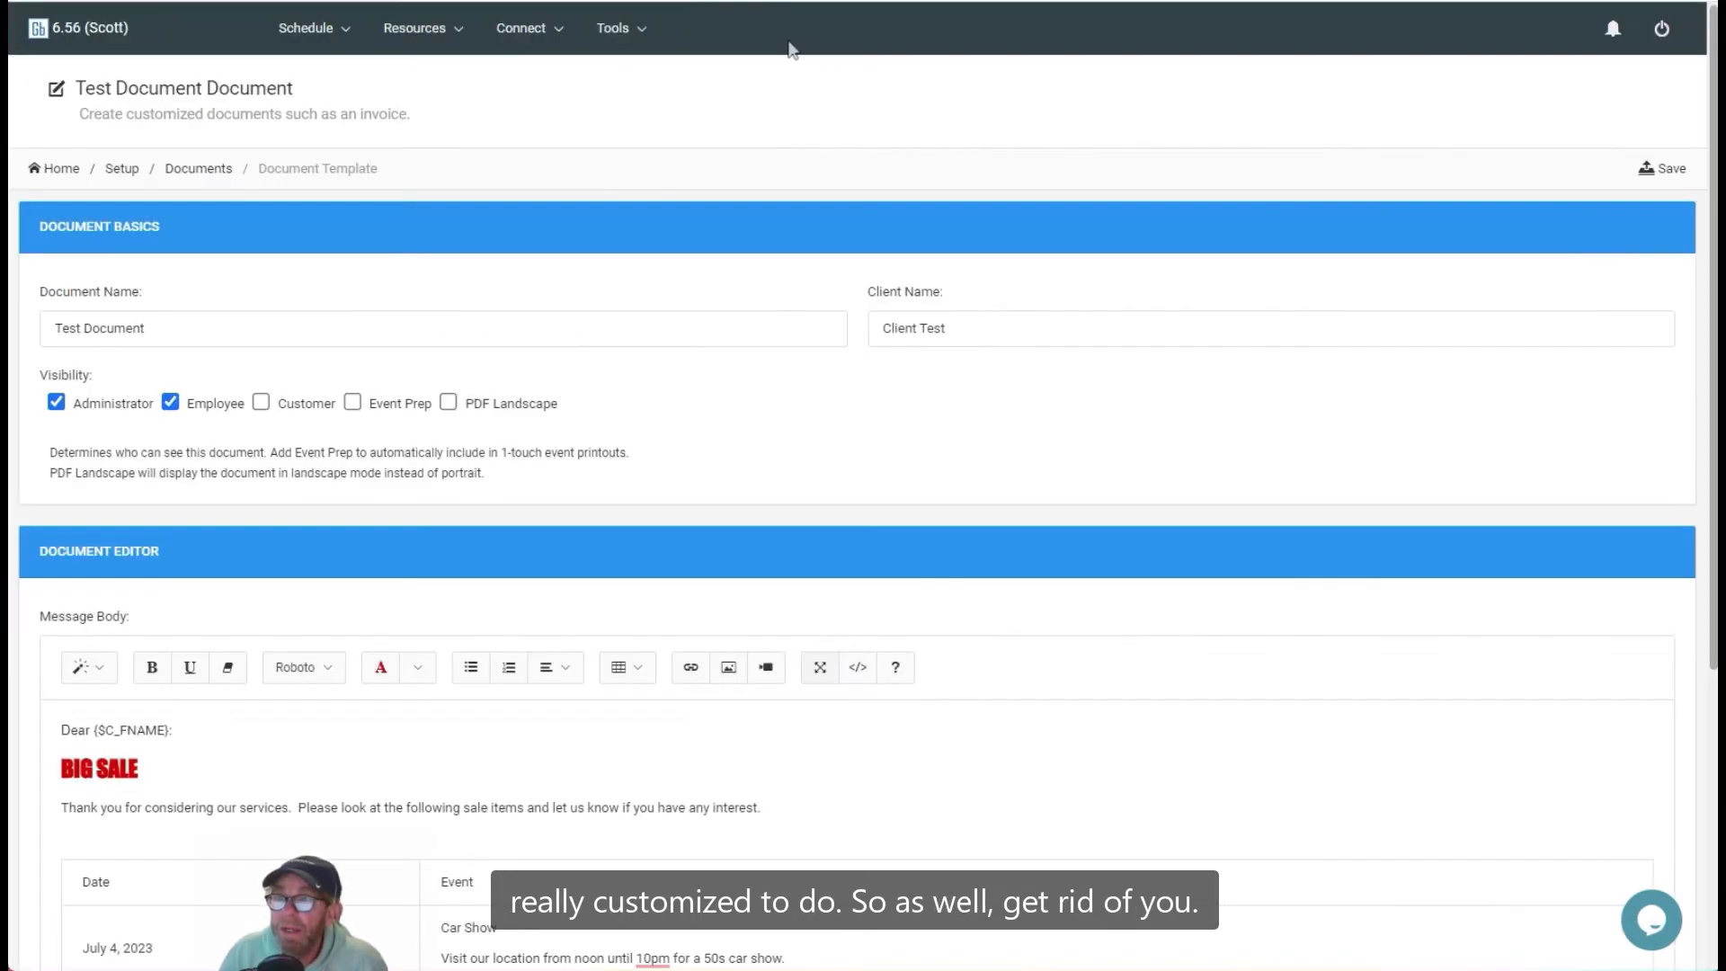
Step: Save the document template and return to the setup page
left_click(1659, 169)
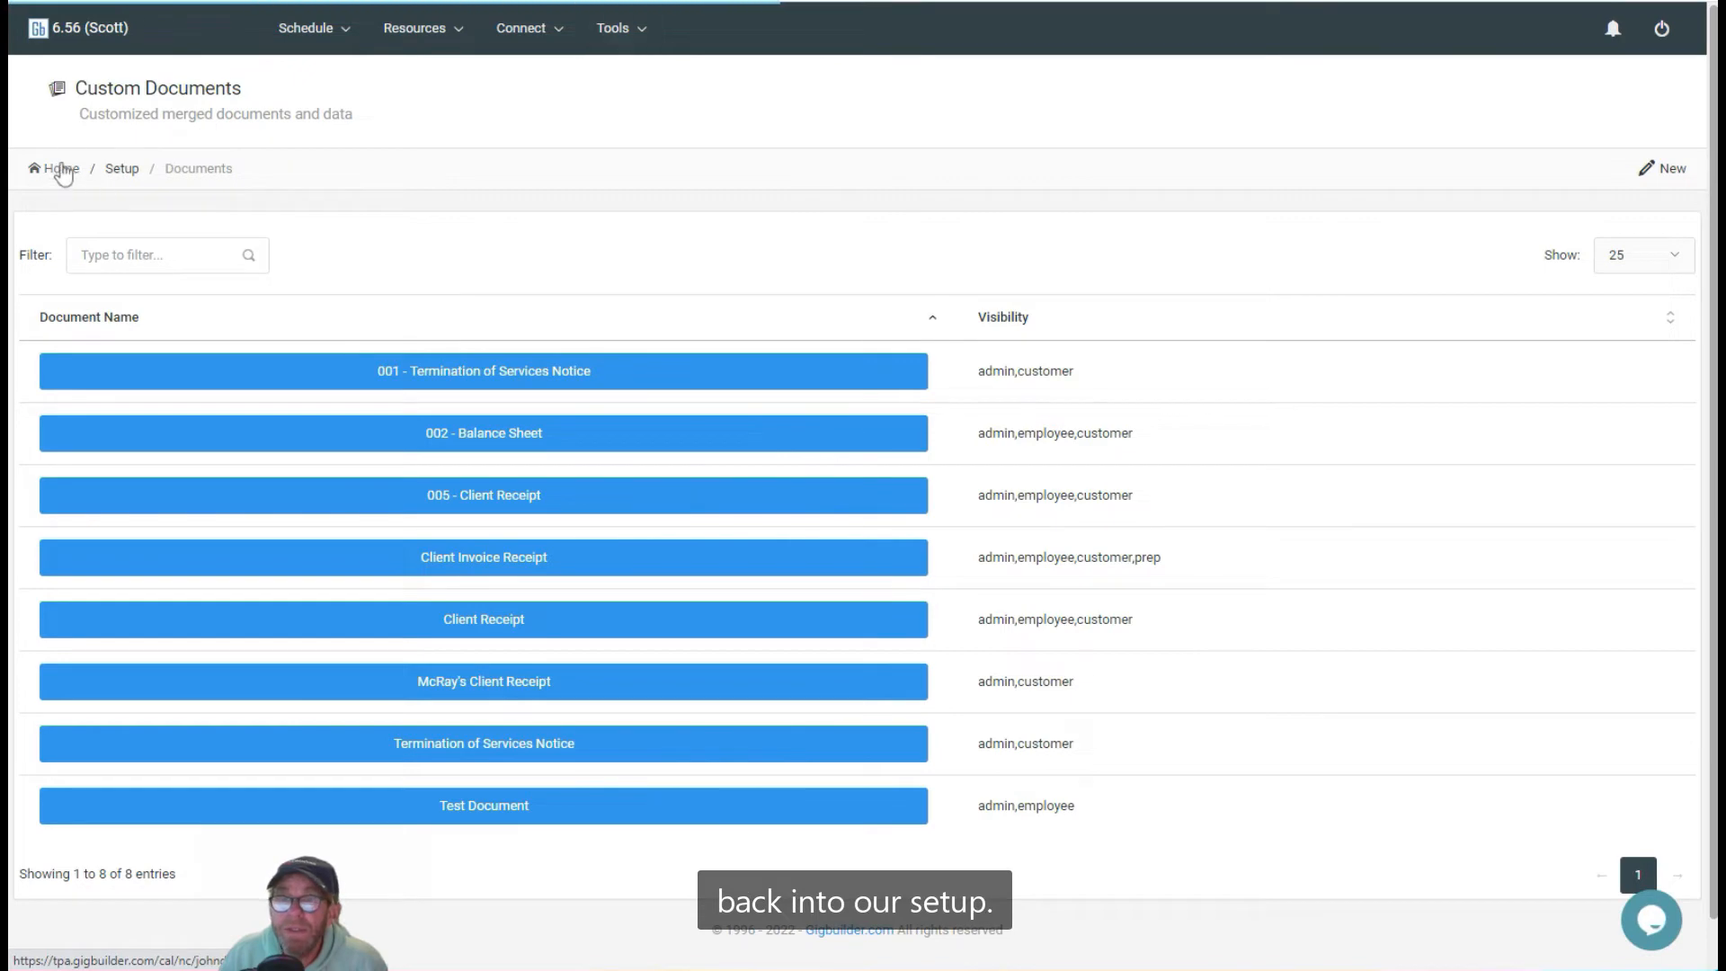
left_click(132, 177)
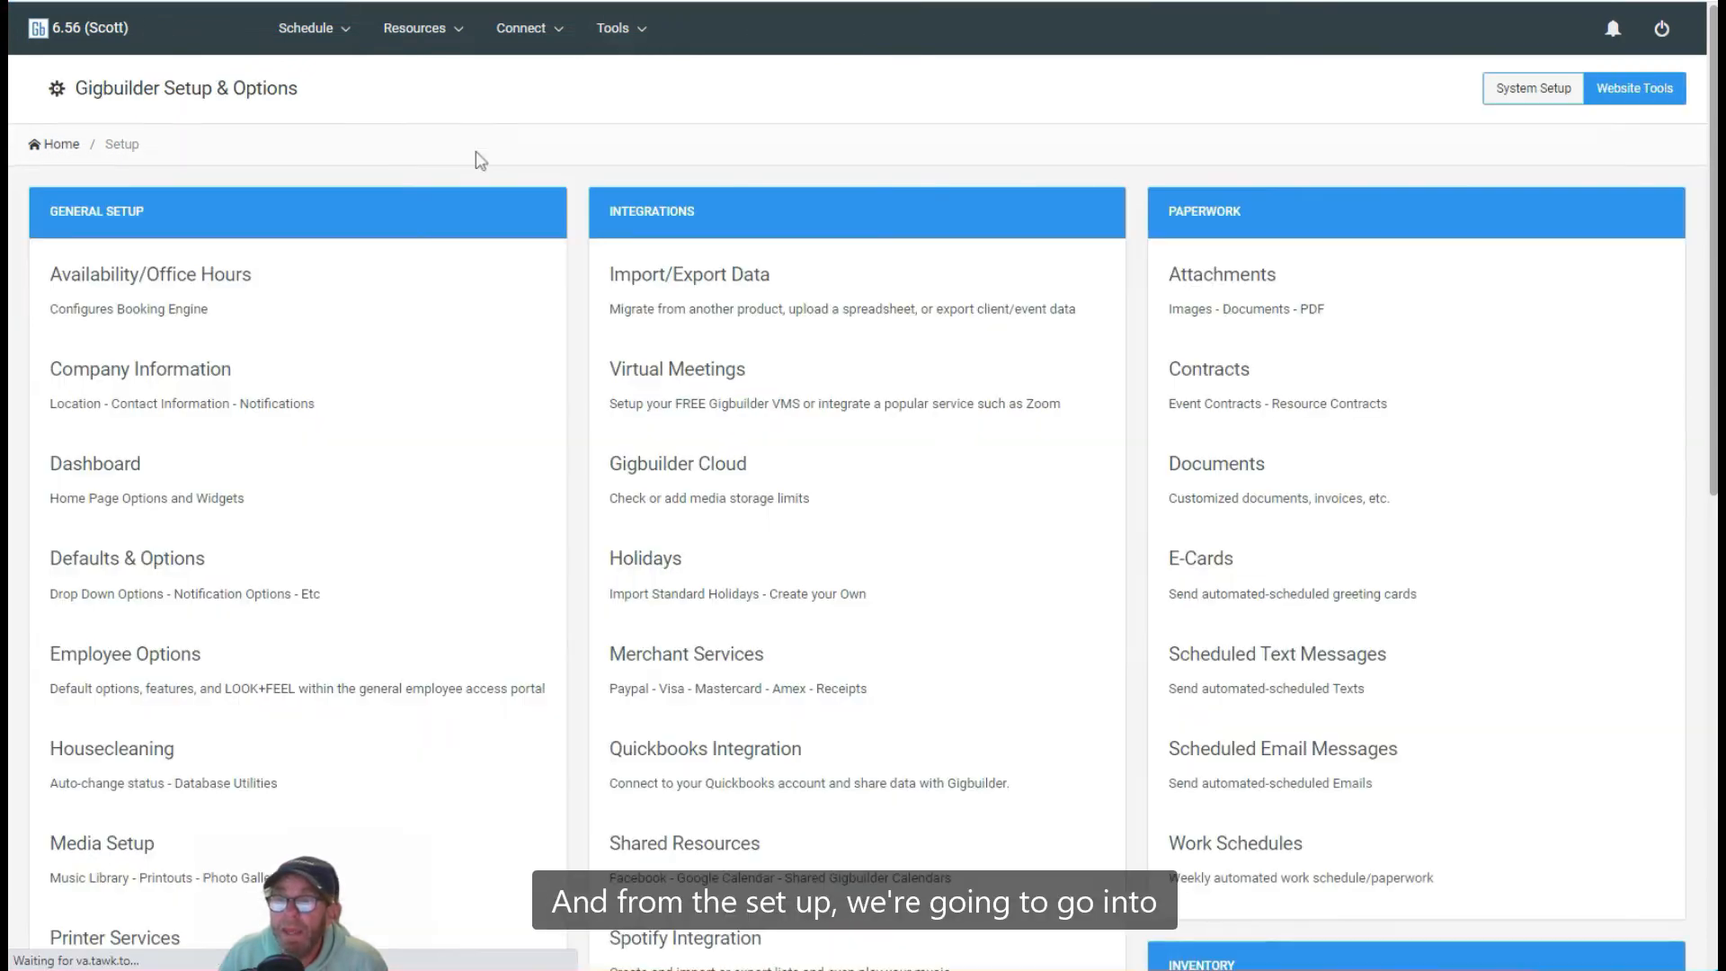
Step: In Defaults & Options, set the HTML Editor Widget to cKEditor (advanced)
left_click(161, 590)
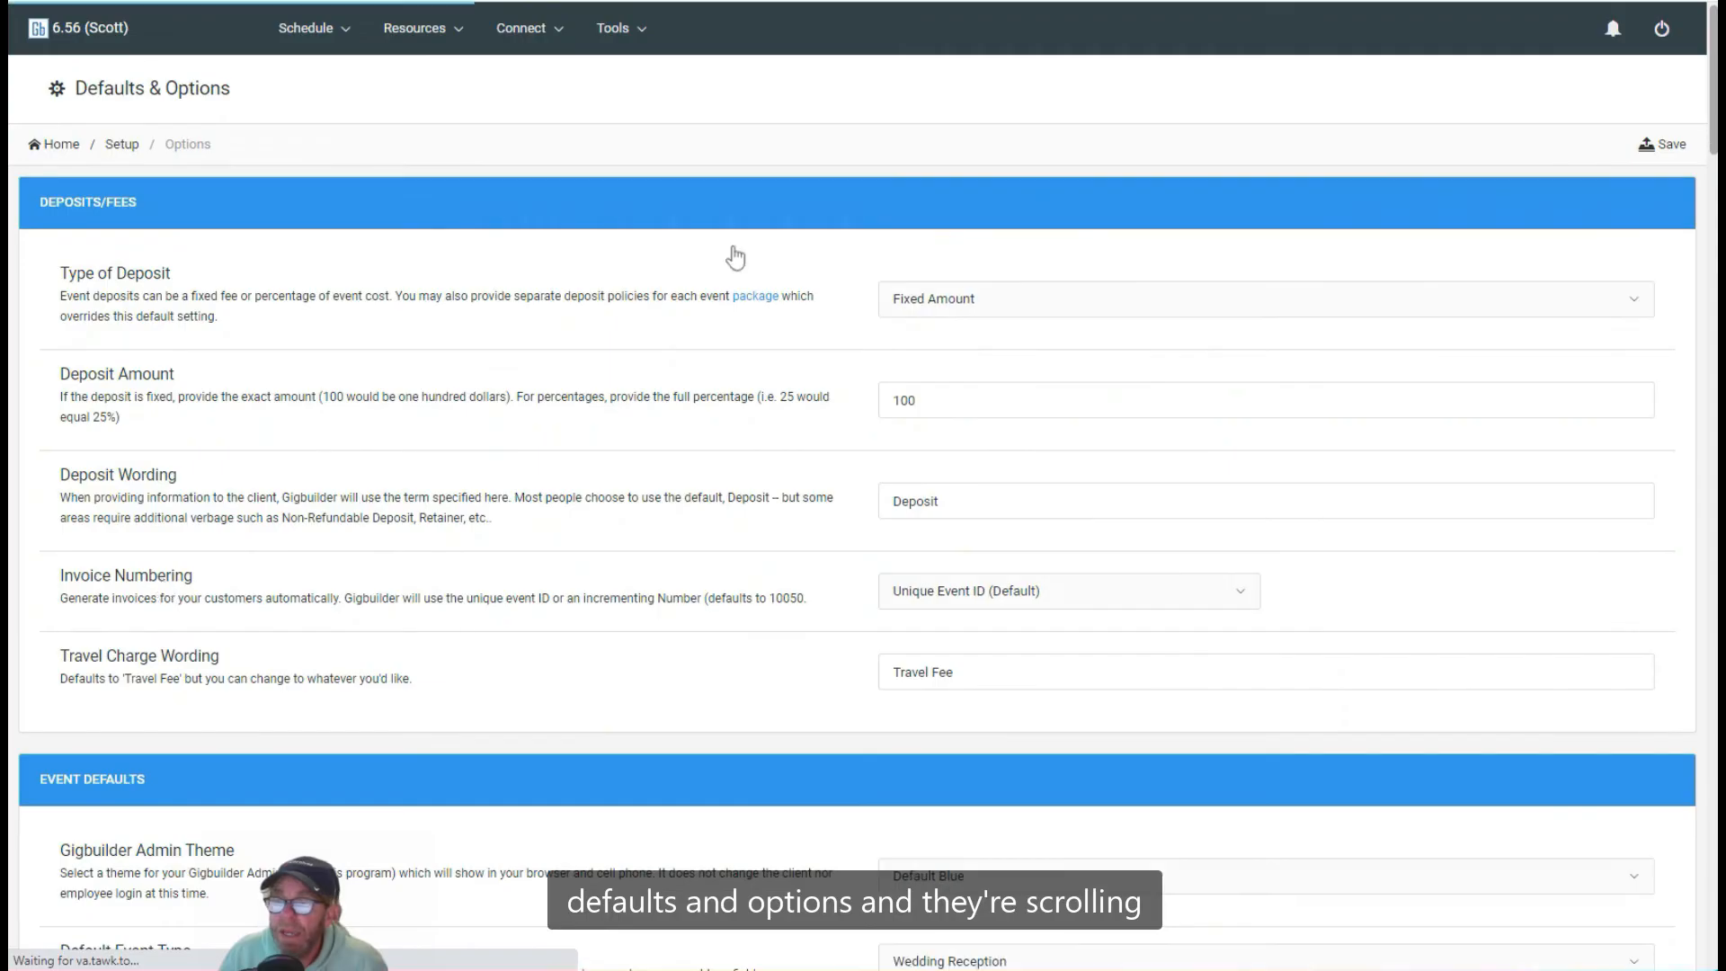
scroll(735, 255, "down", 10)
scroll(736, 255, "down", 9)
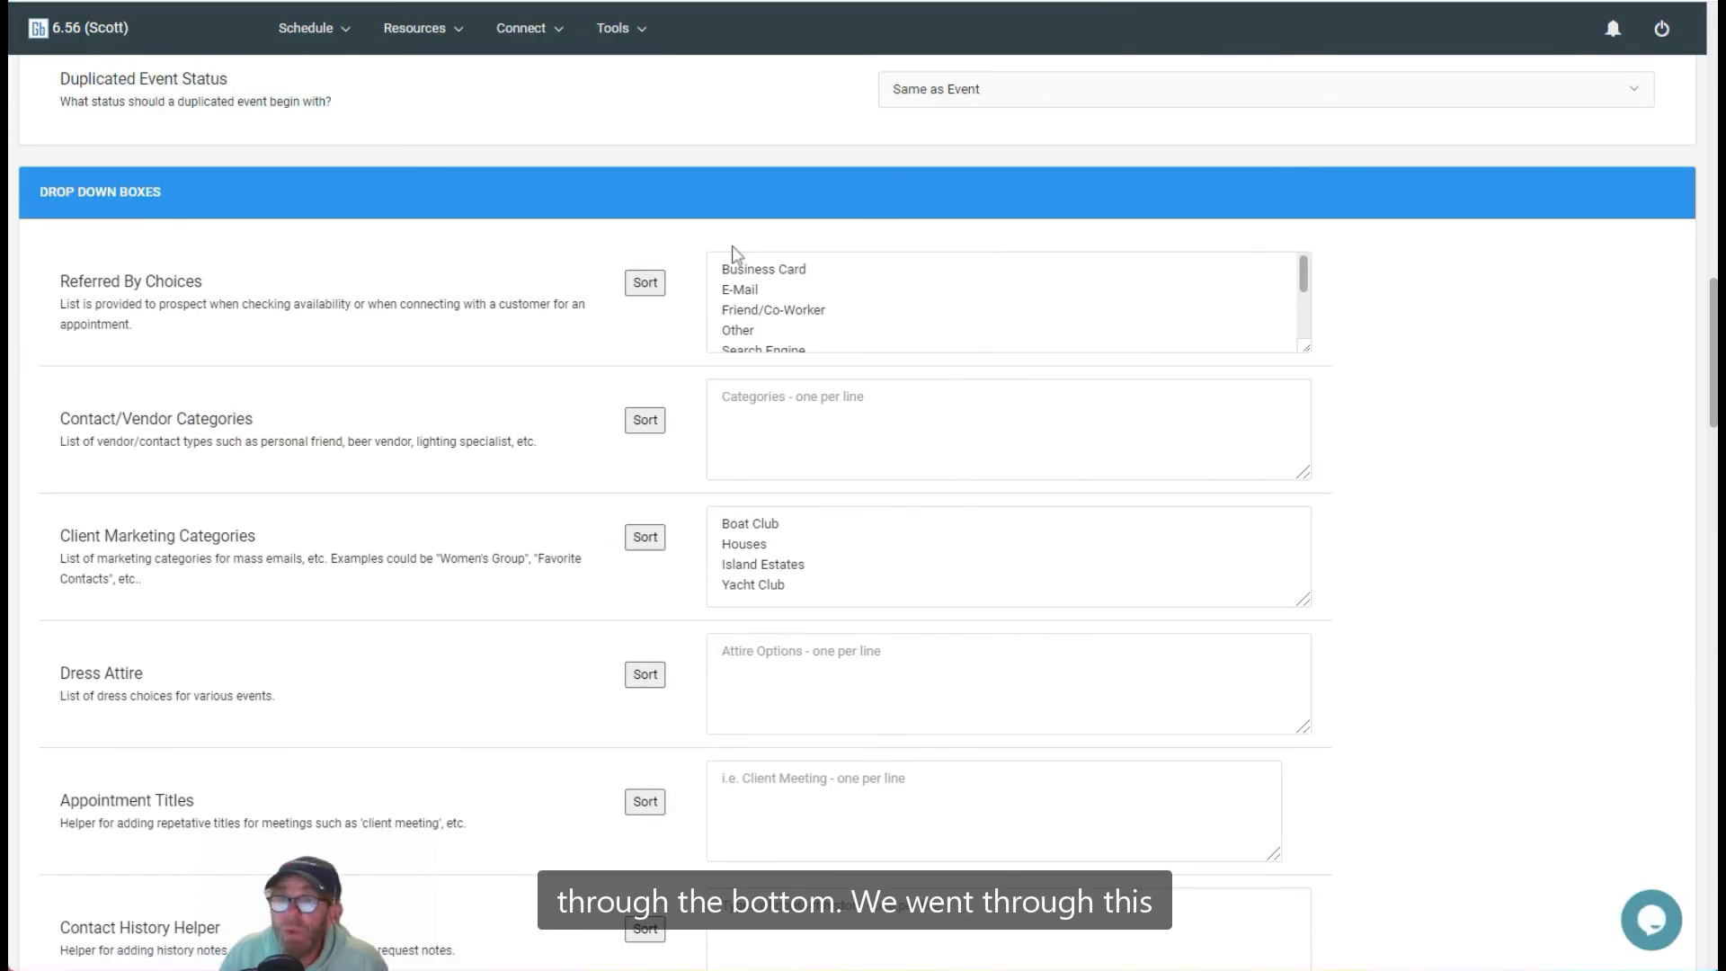
scroll(732, 245, "down", 9)
scroll(735, 246, "down", 6)
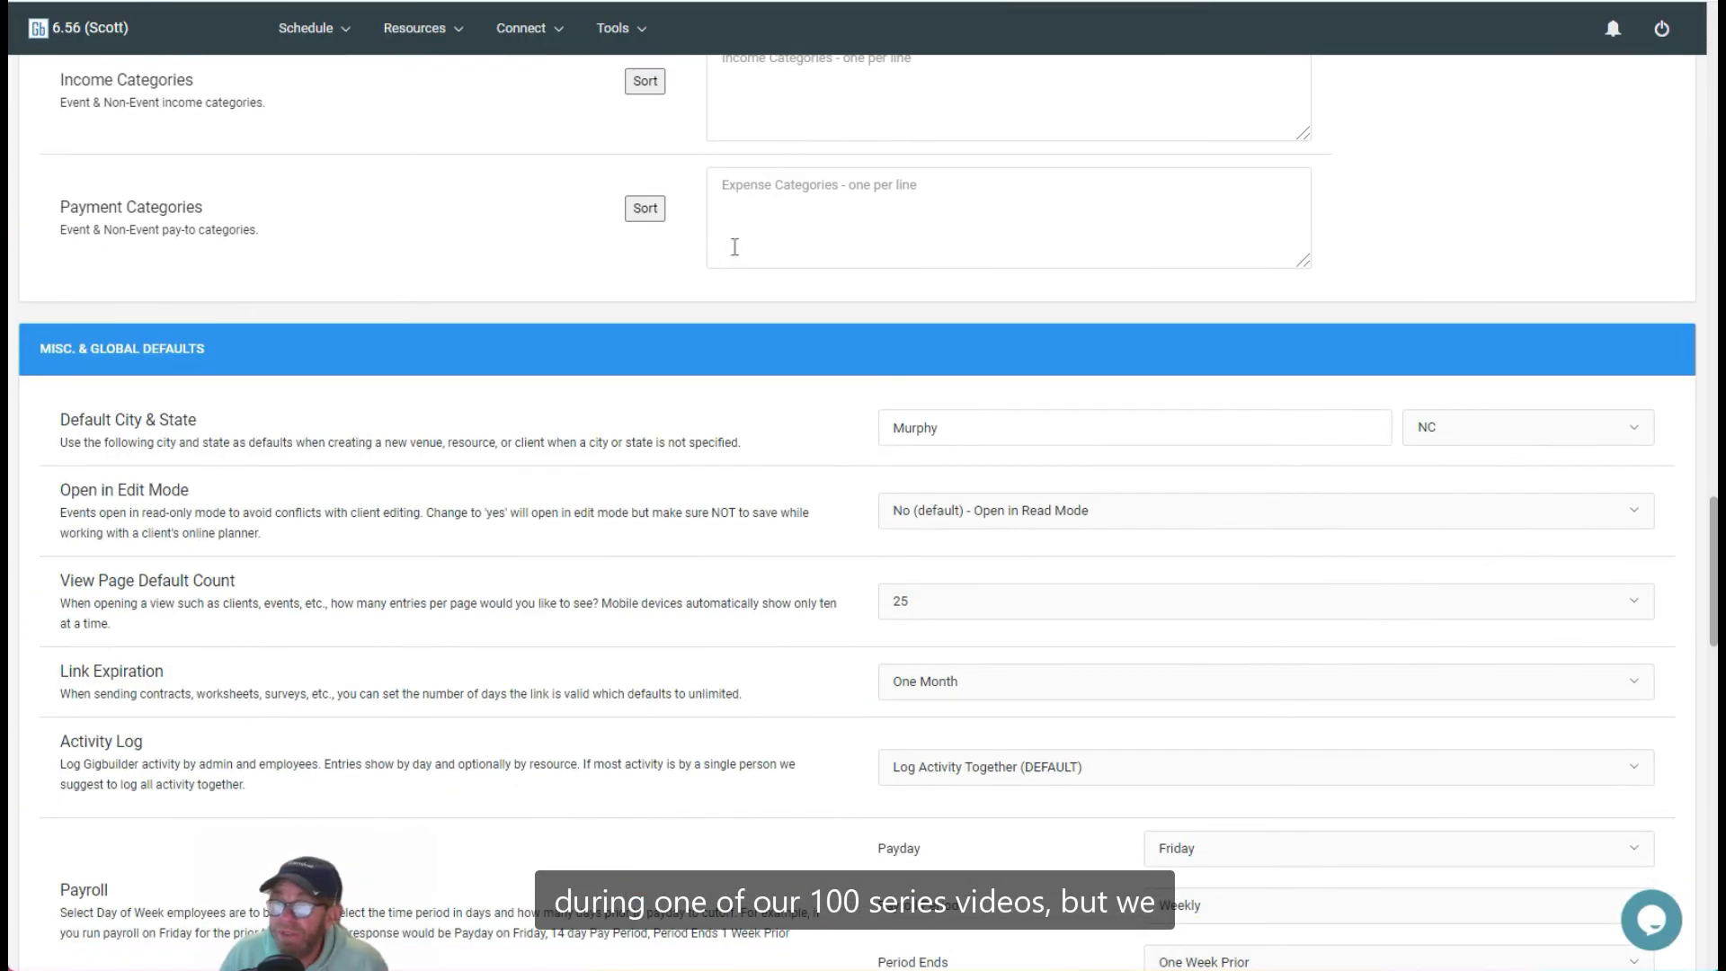
scroll(734, 247, "down", 4)
scroll(735, 246, "down", 3)
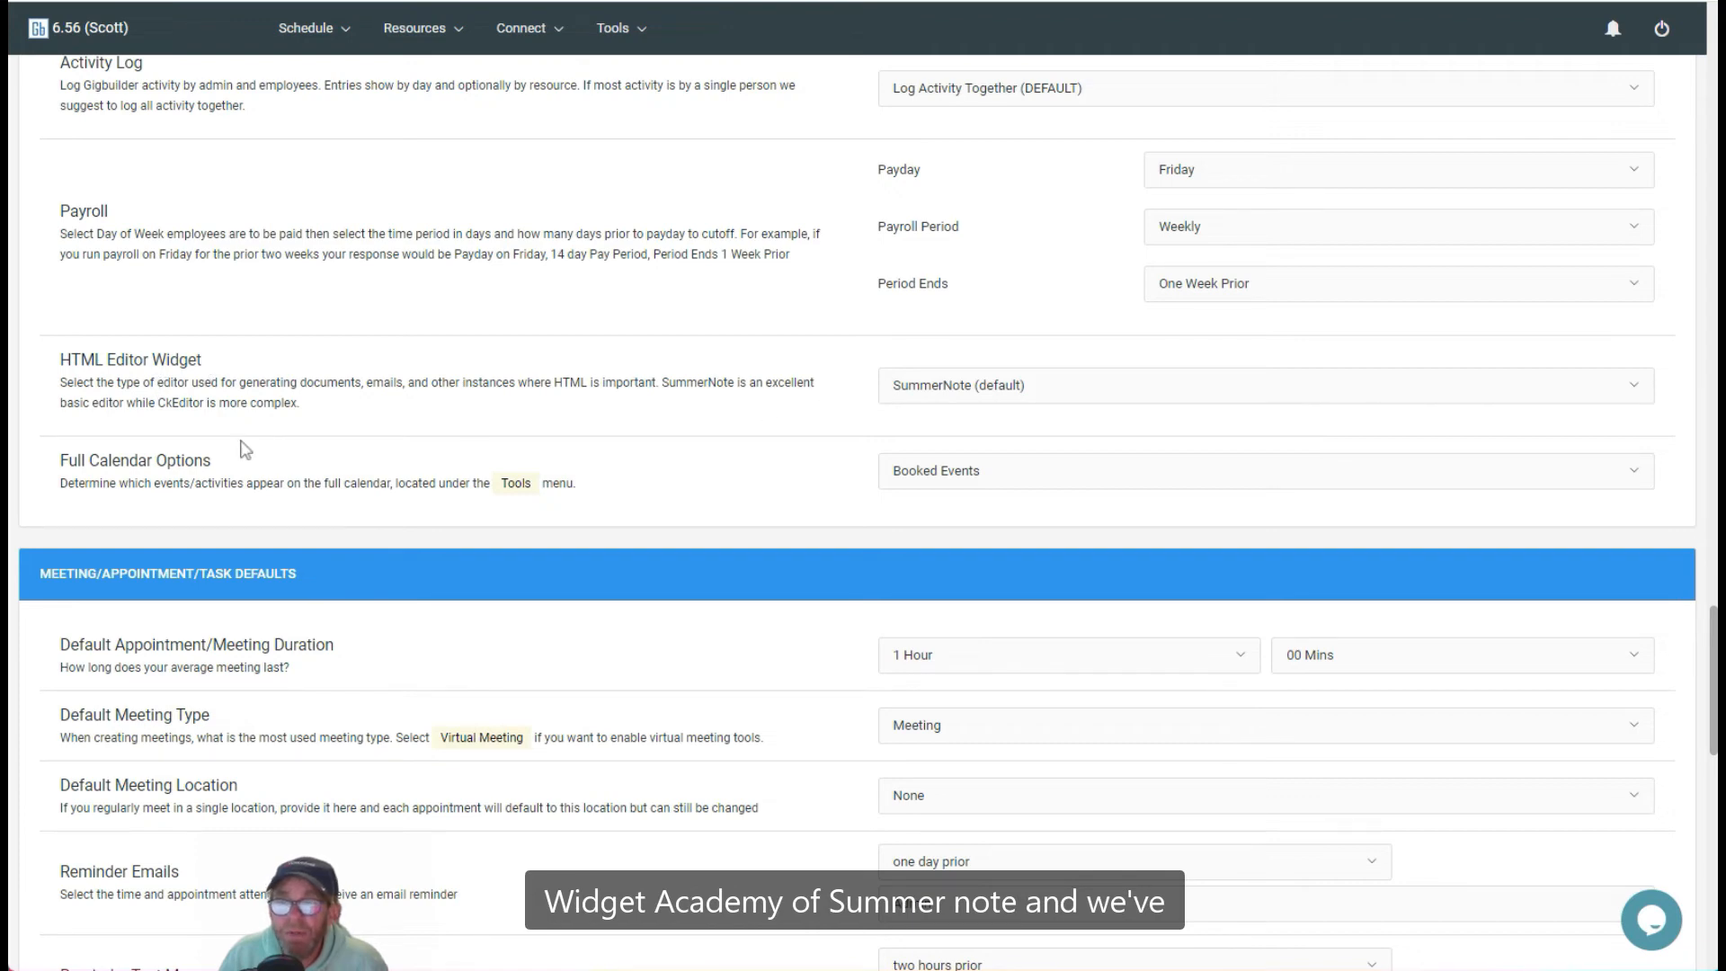
left_click(963, 394)
left_click(958, 472)
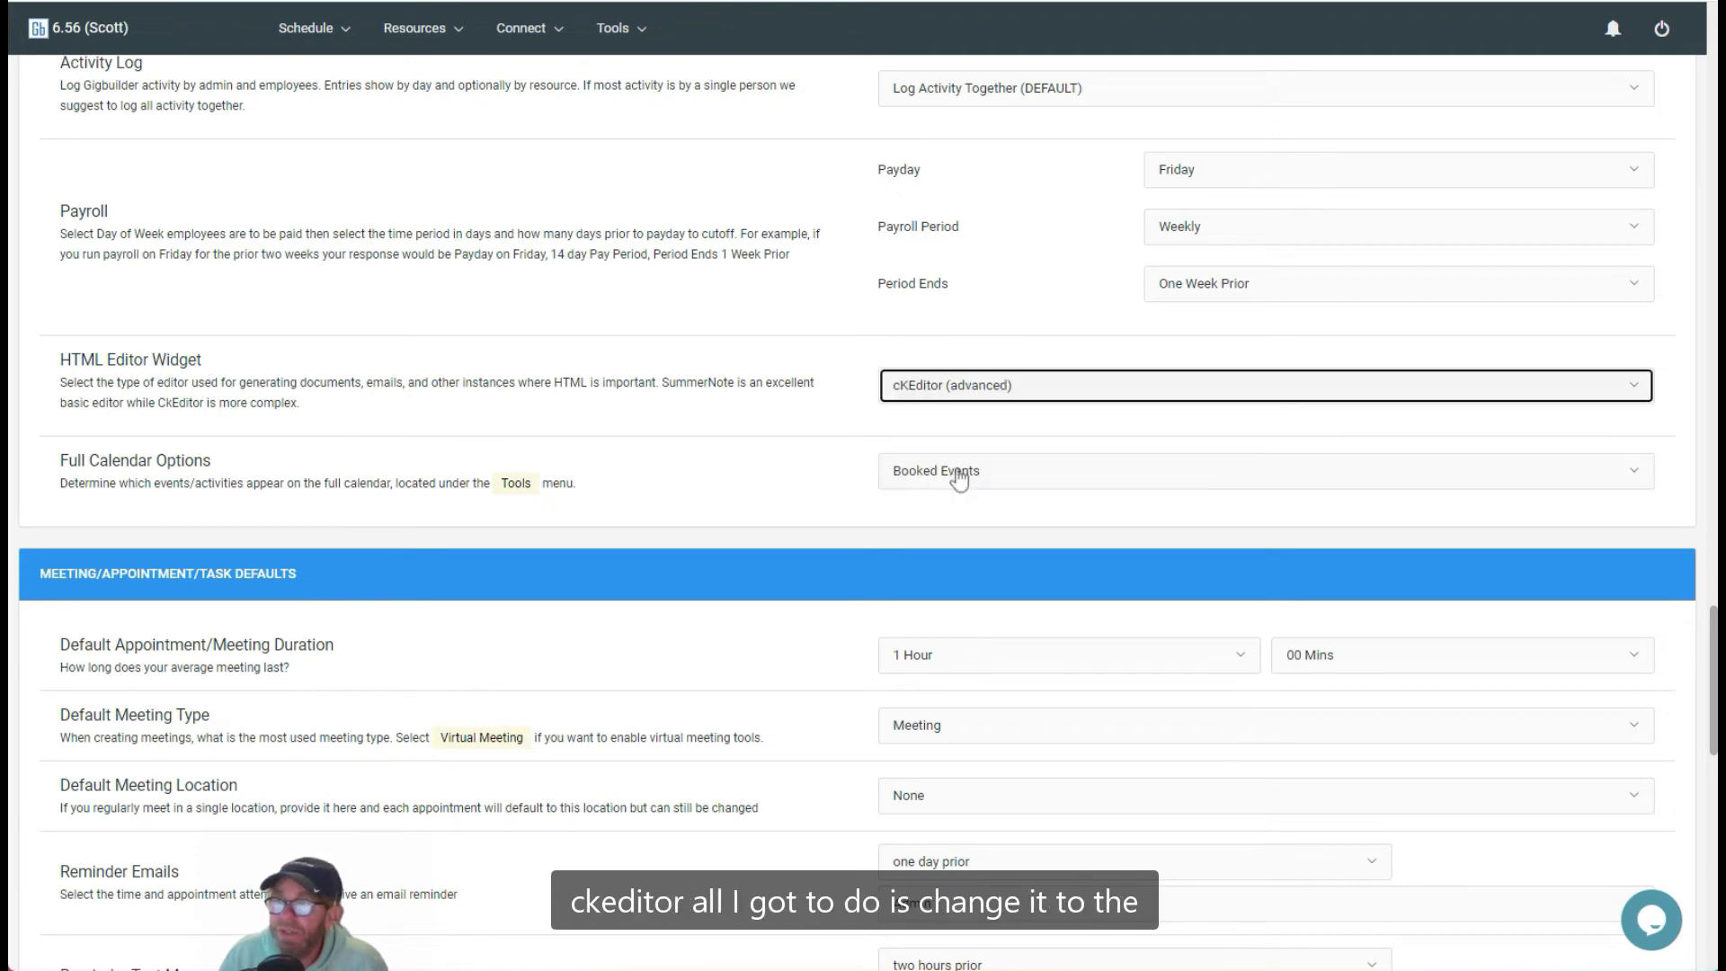
Step: Save the Defaults & Options settings
scroll(764, 443, "down", 1)
scroll(764, 442, "down", 15)
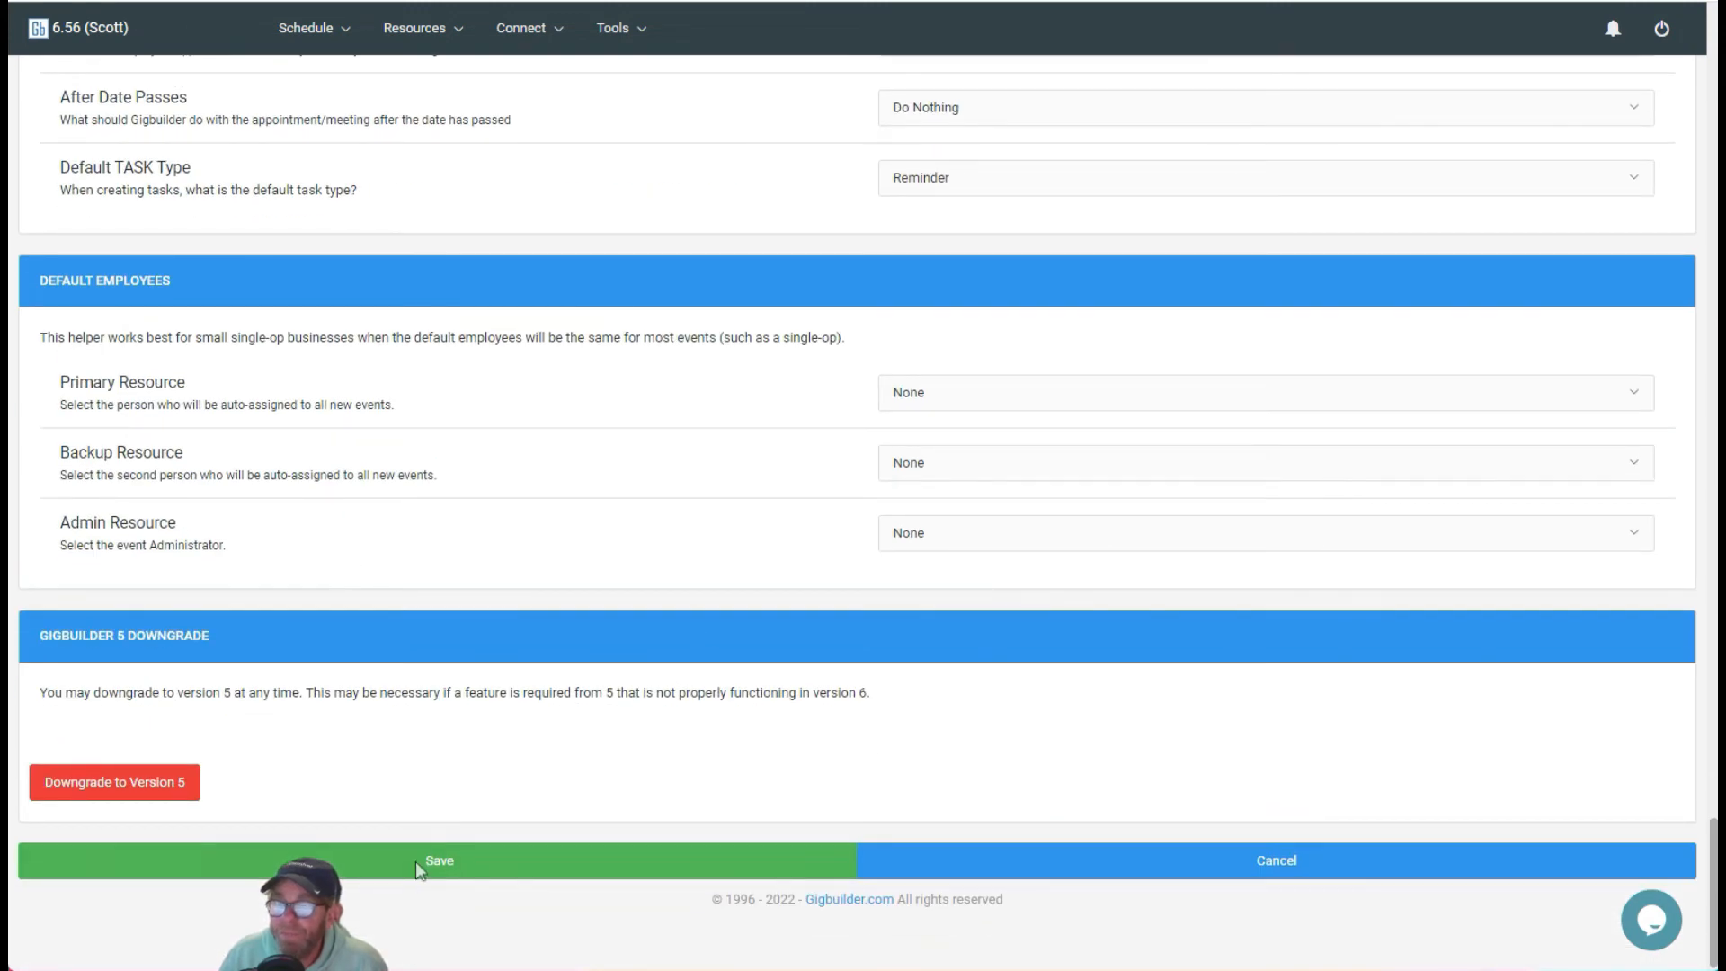
left_click(444, 862)
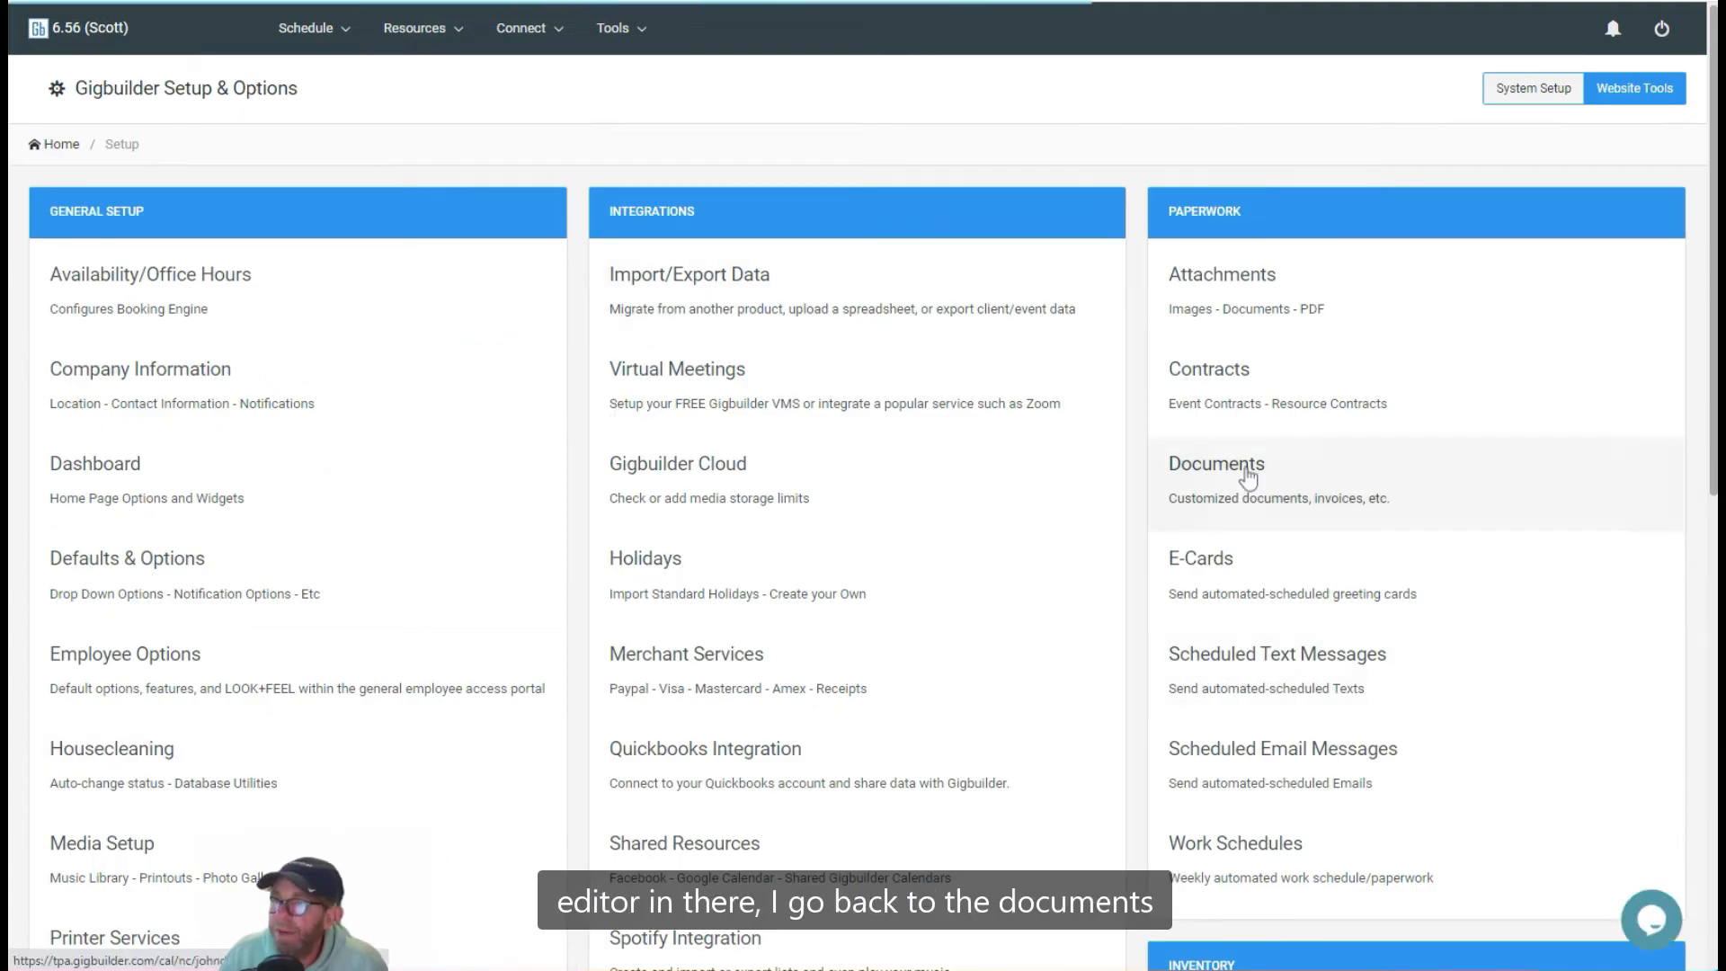
Step: Reopen the Test Document from the Documents list to view it in the new editor
left_click(1247, 479)
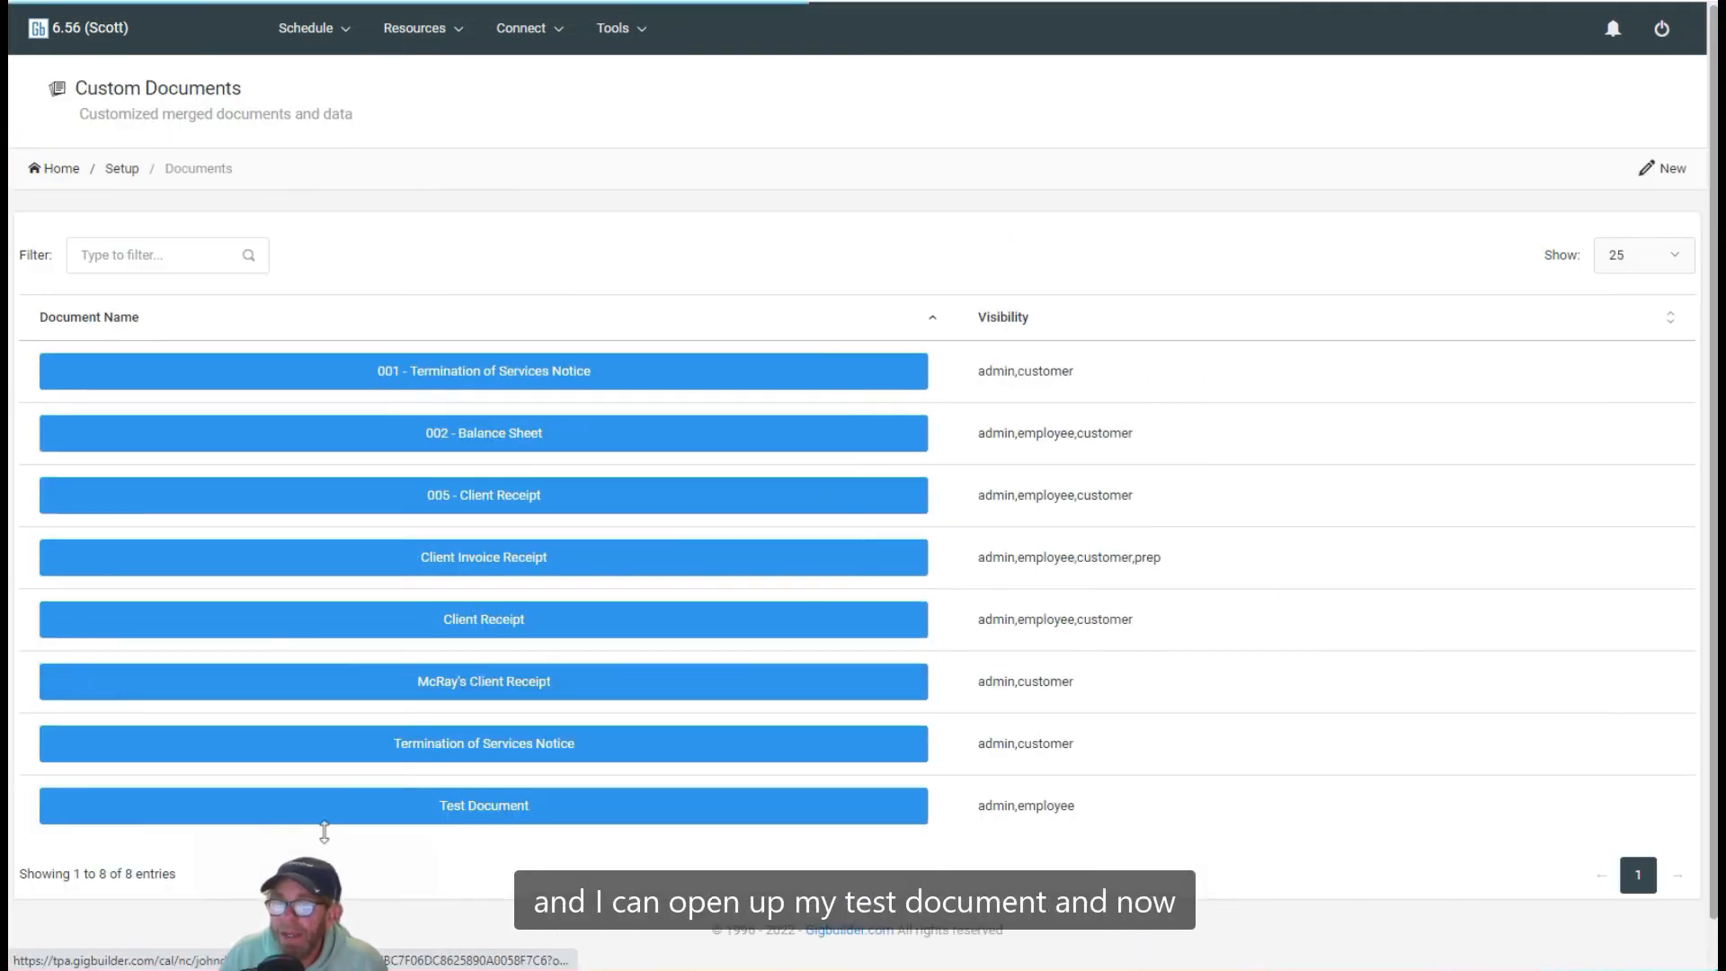
left_click(501, 809)
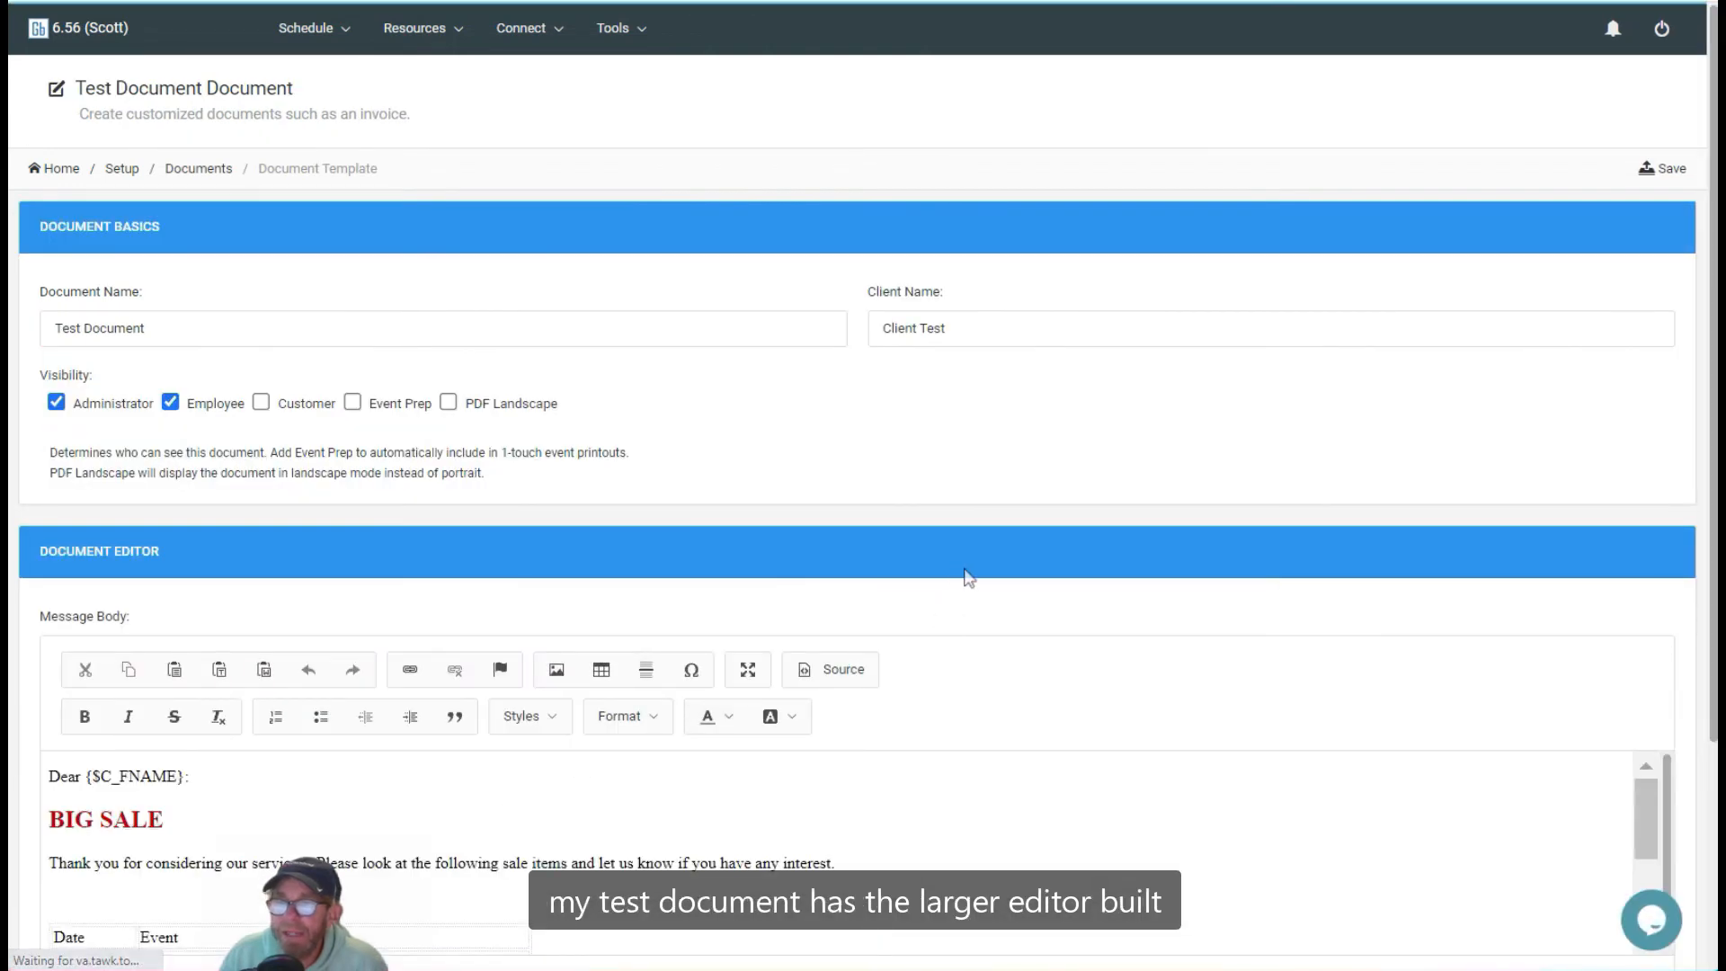
scroll(964, 578, "down", 3)
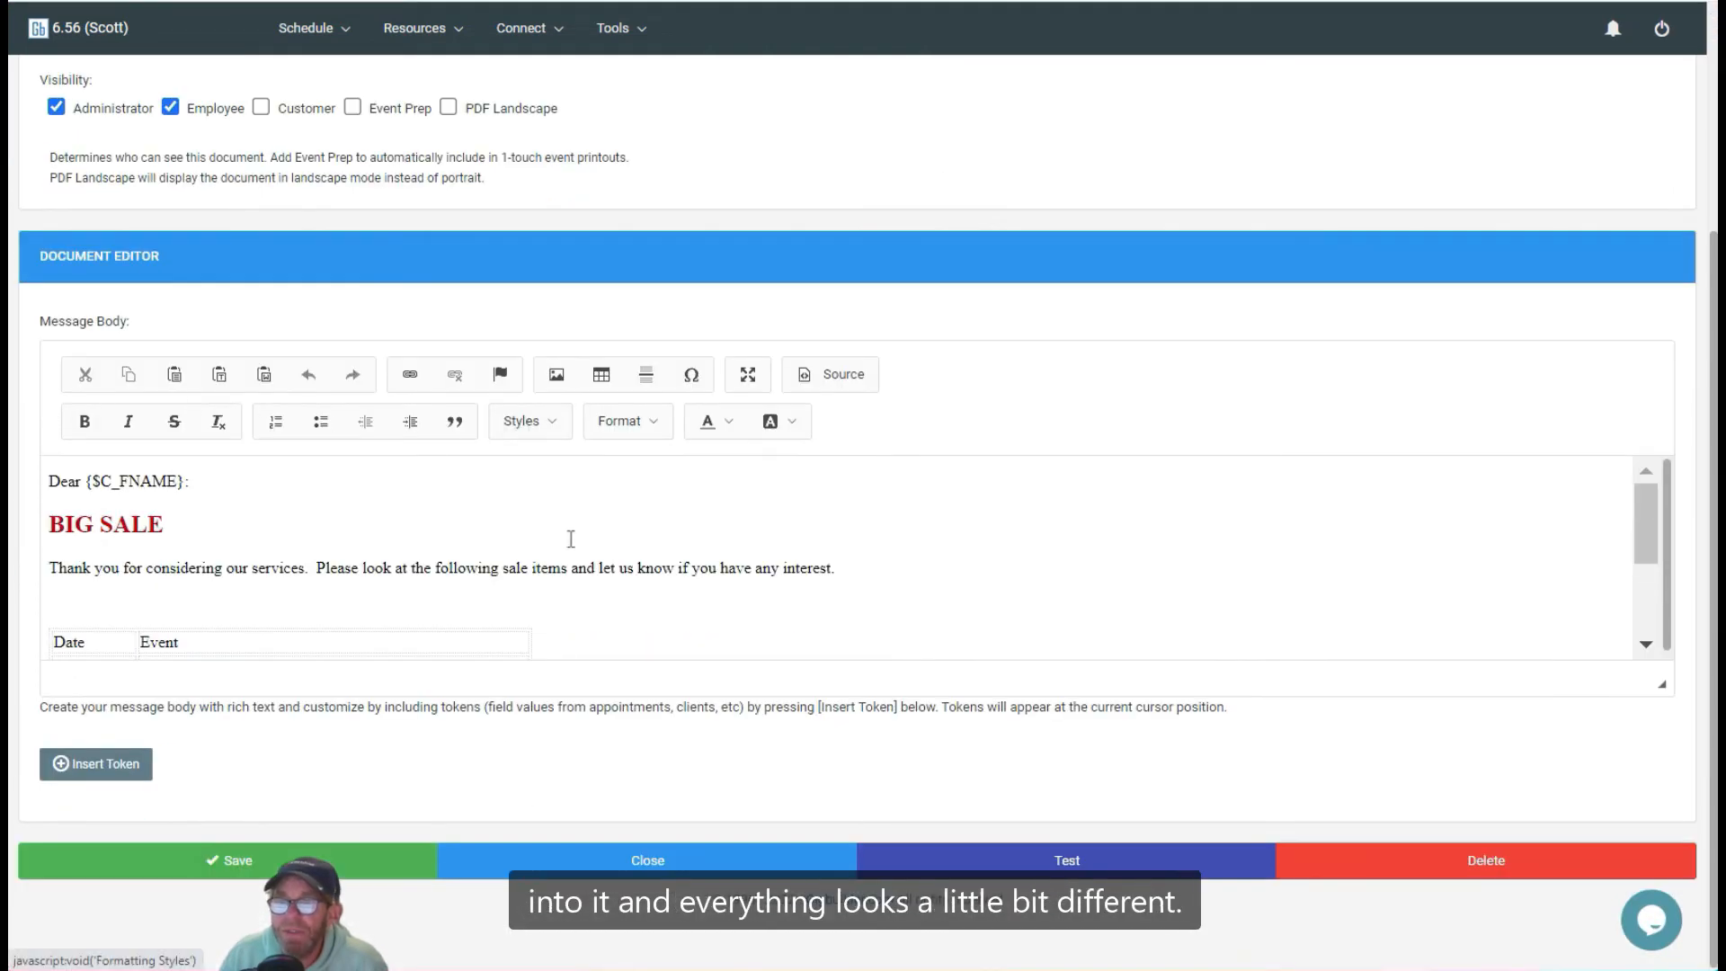
Step: Review the document in the new editor, toggling the maximized view and the HTML source view on and off
scroll(571, 539, "down", 2)
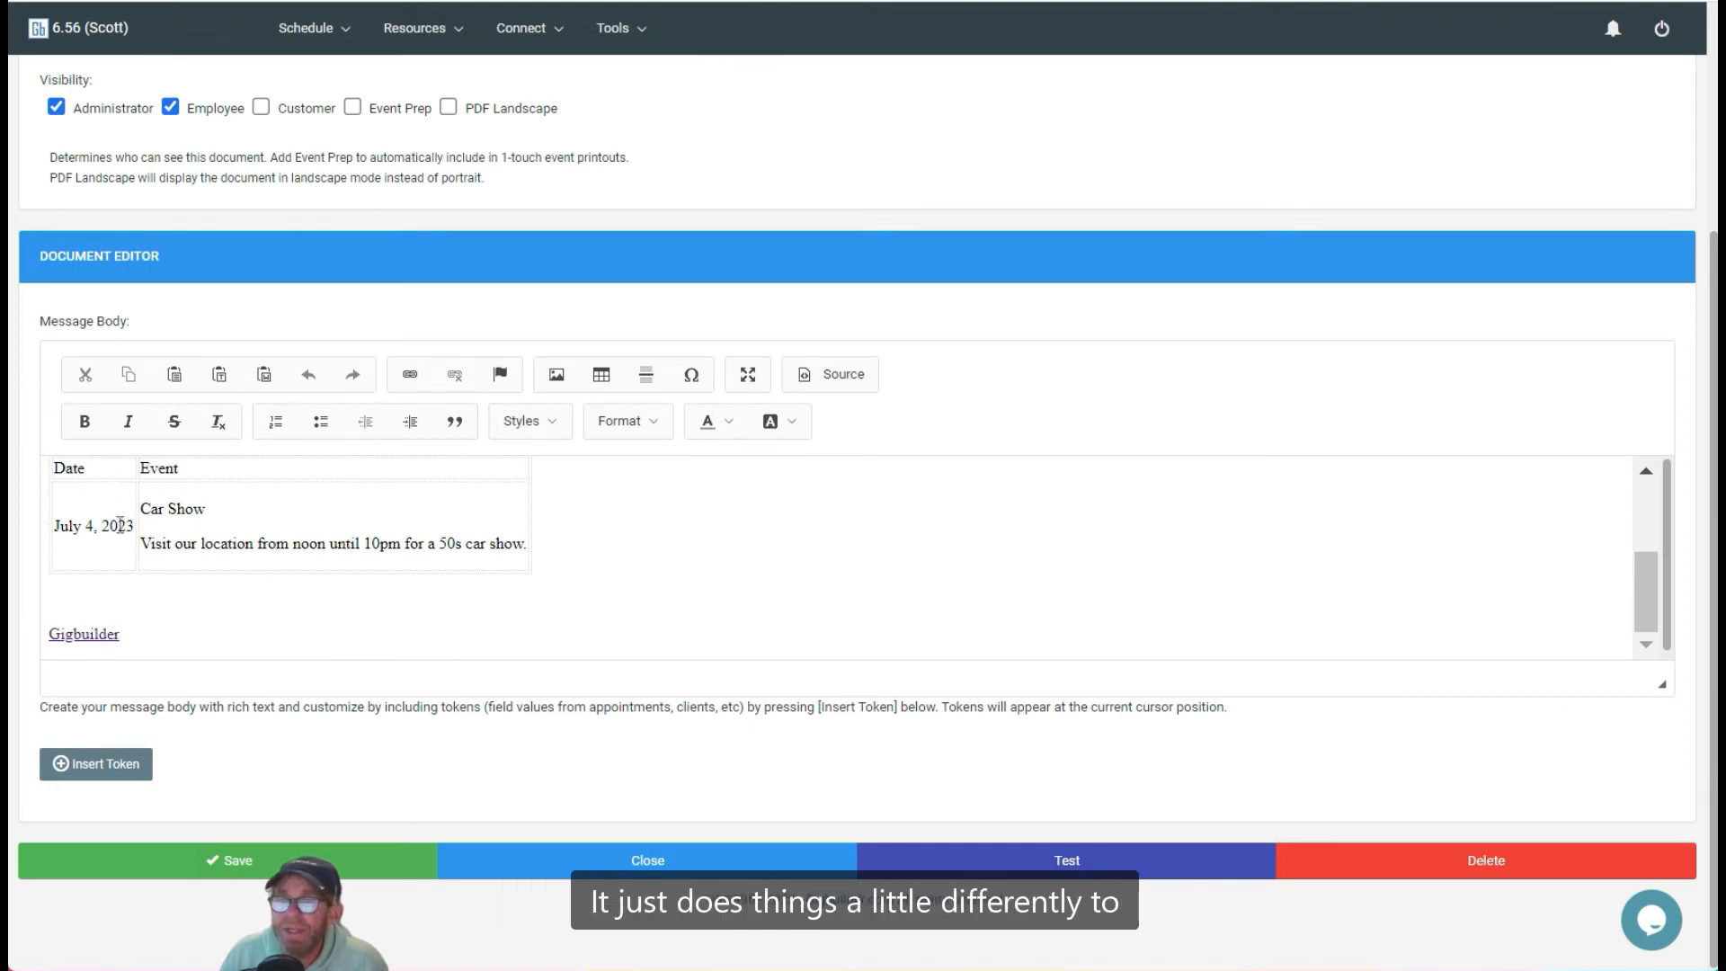
scroll(348, 579, "up", 3)
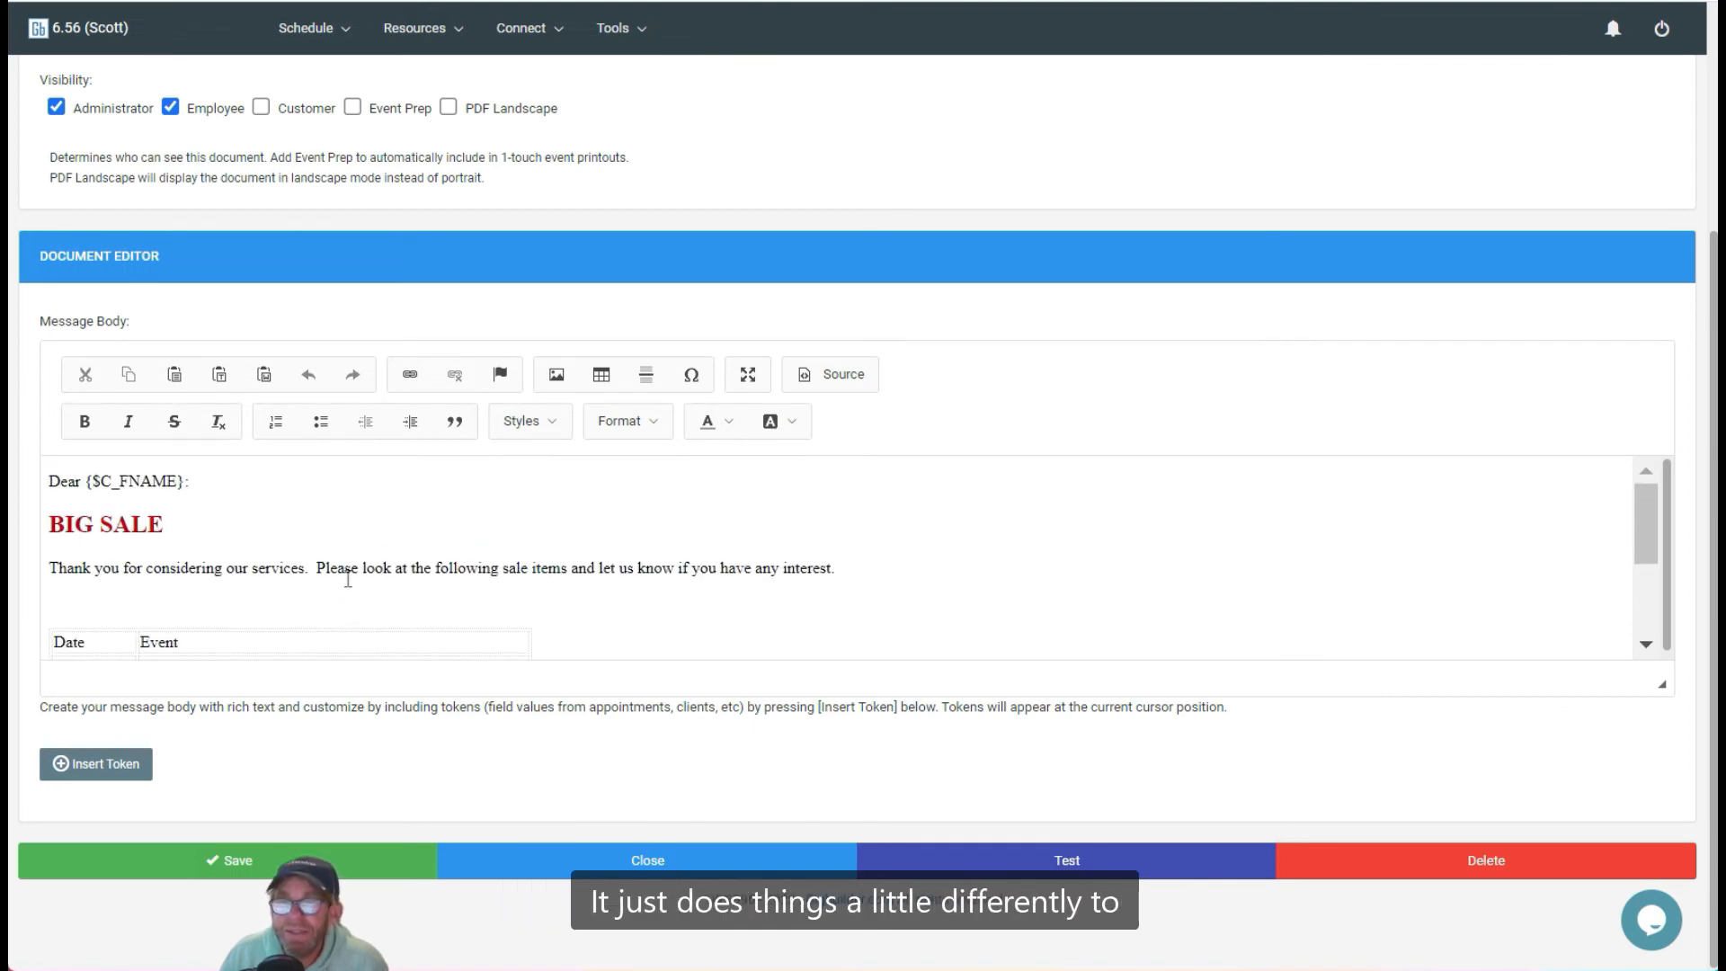
triple_click(186, 526)
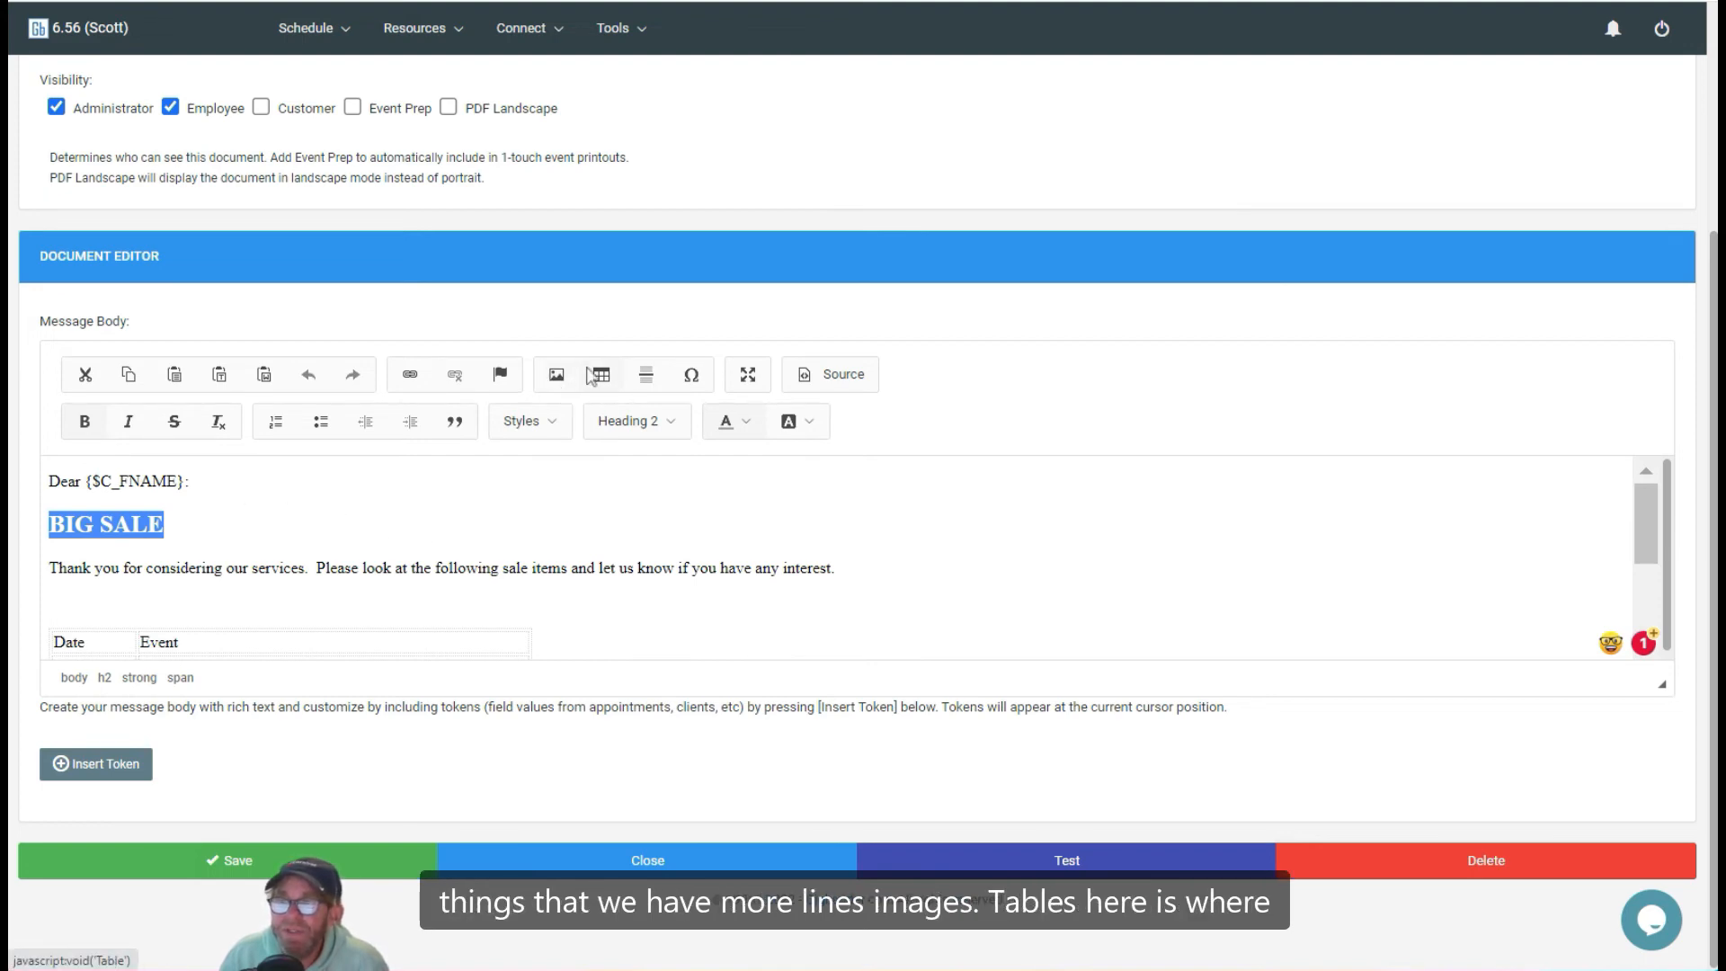
left_click(747, 376)
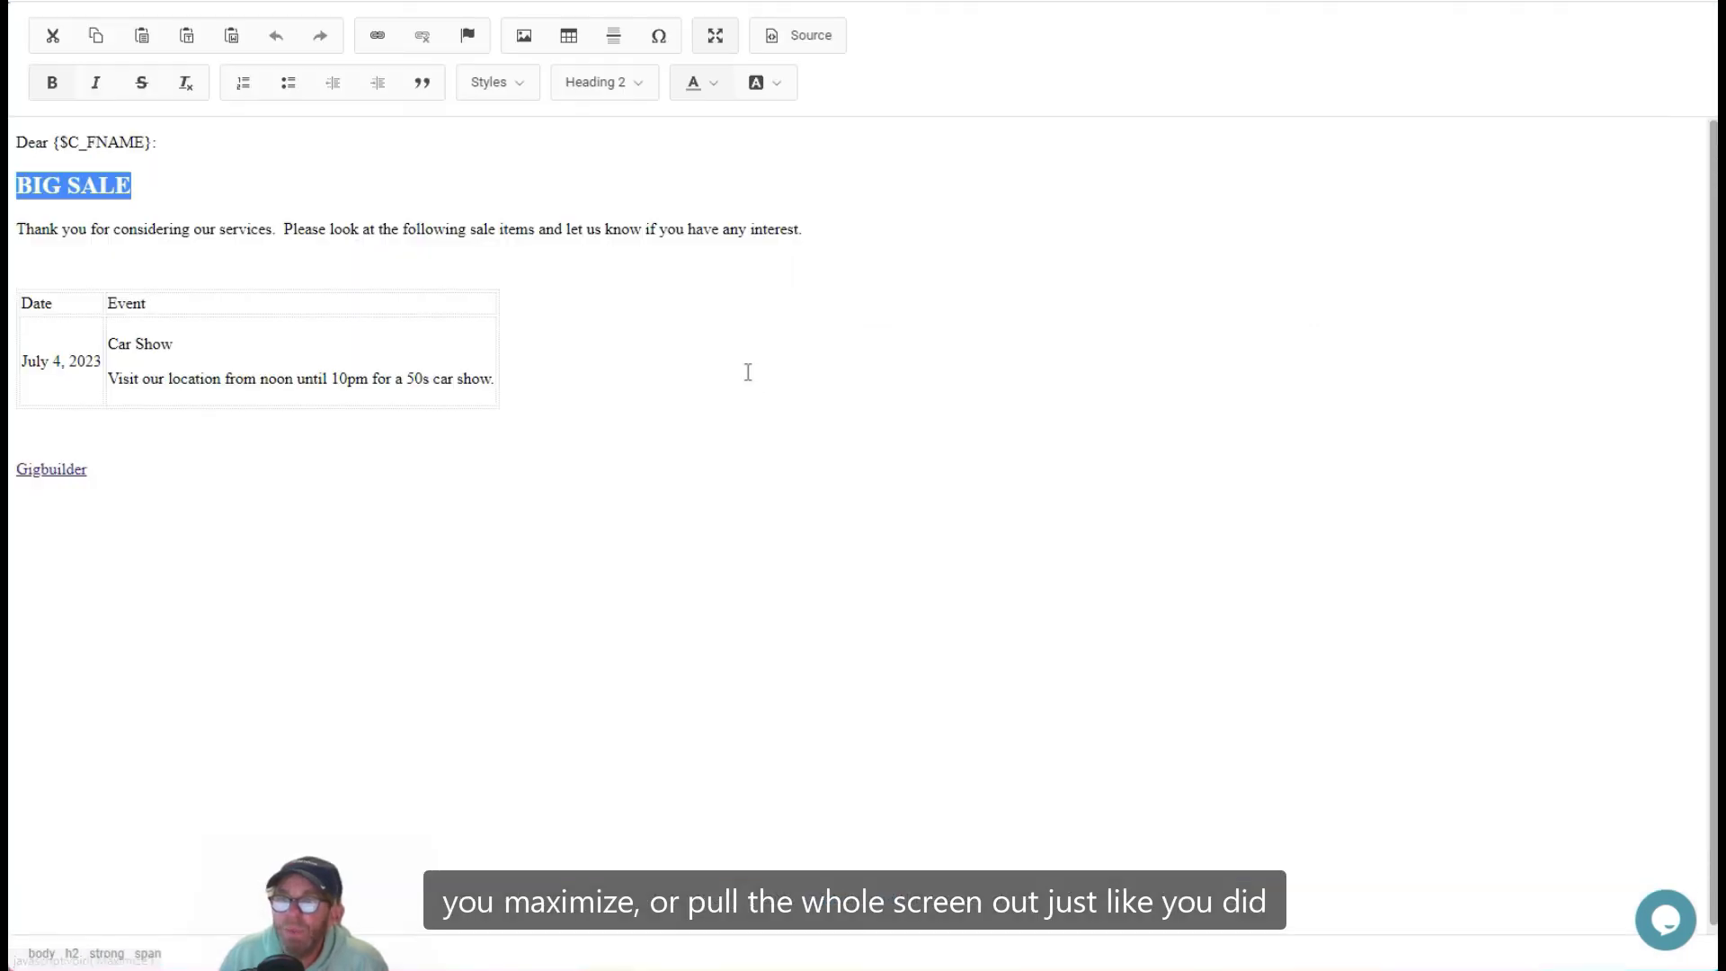
left_click(716, 35)
left_click(835, 377)
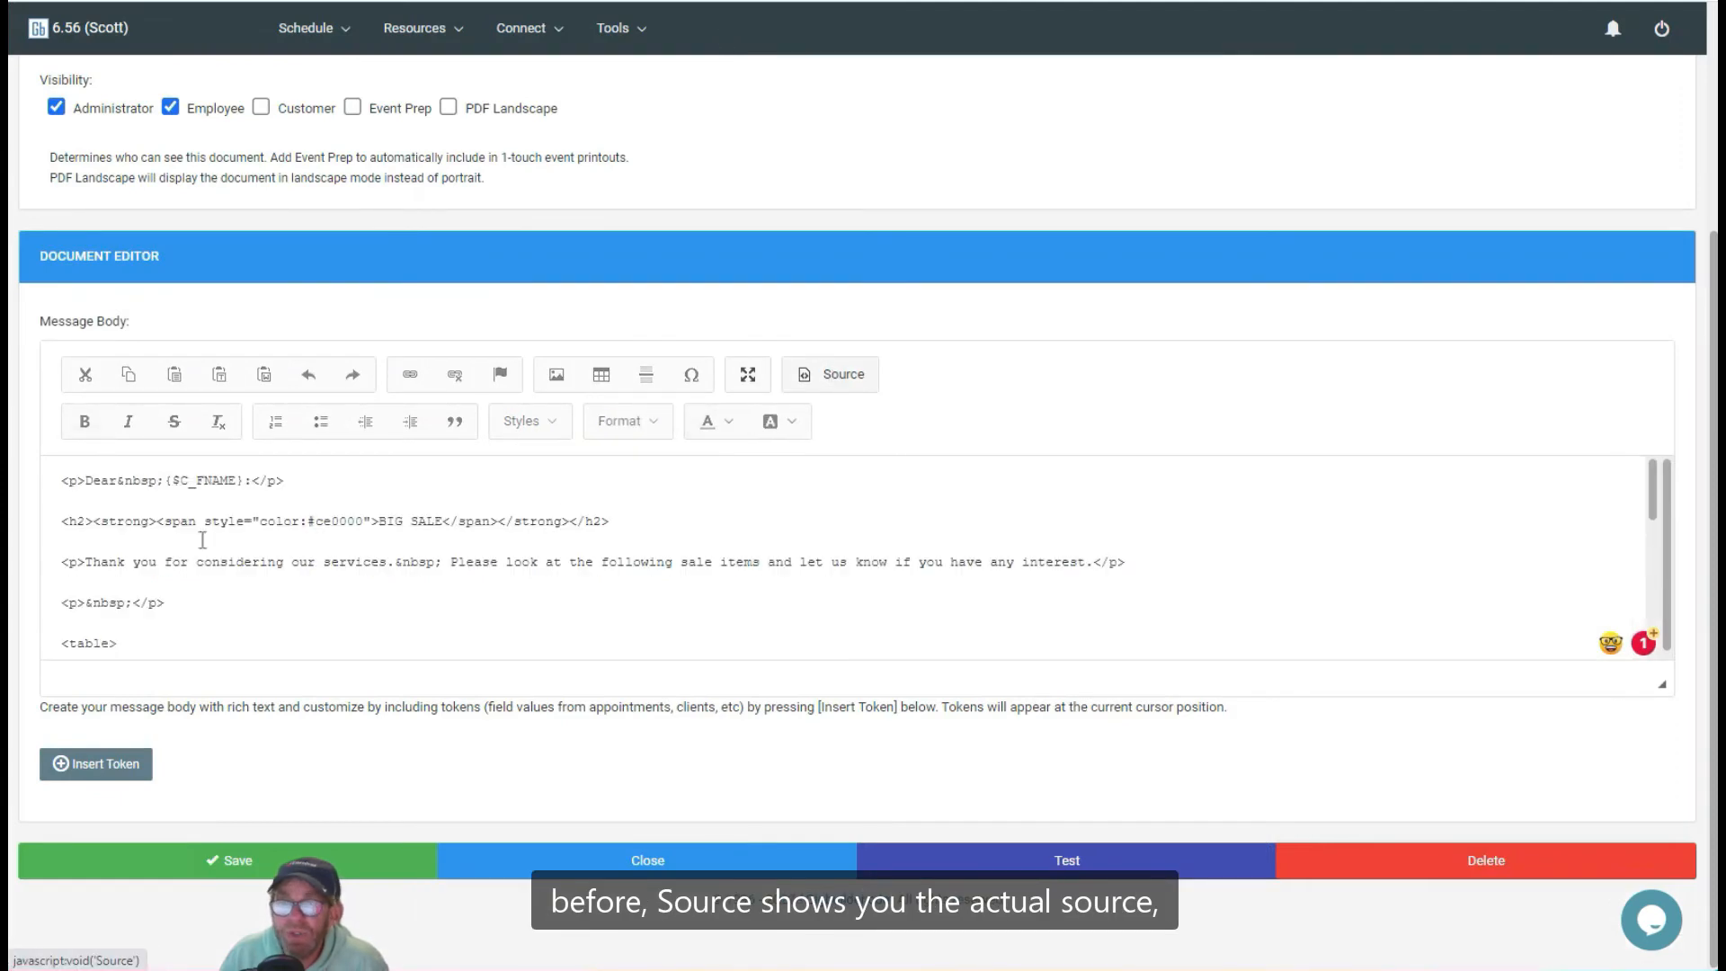
left_click(856, 379)
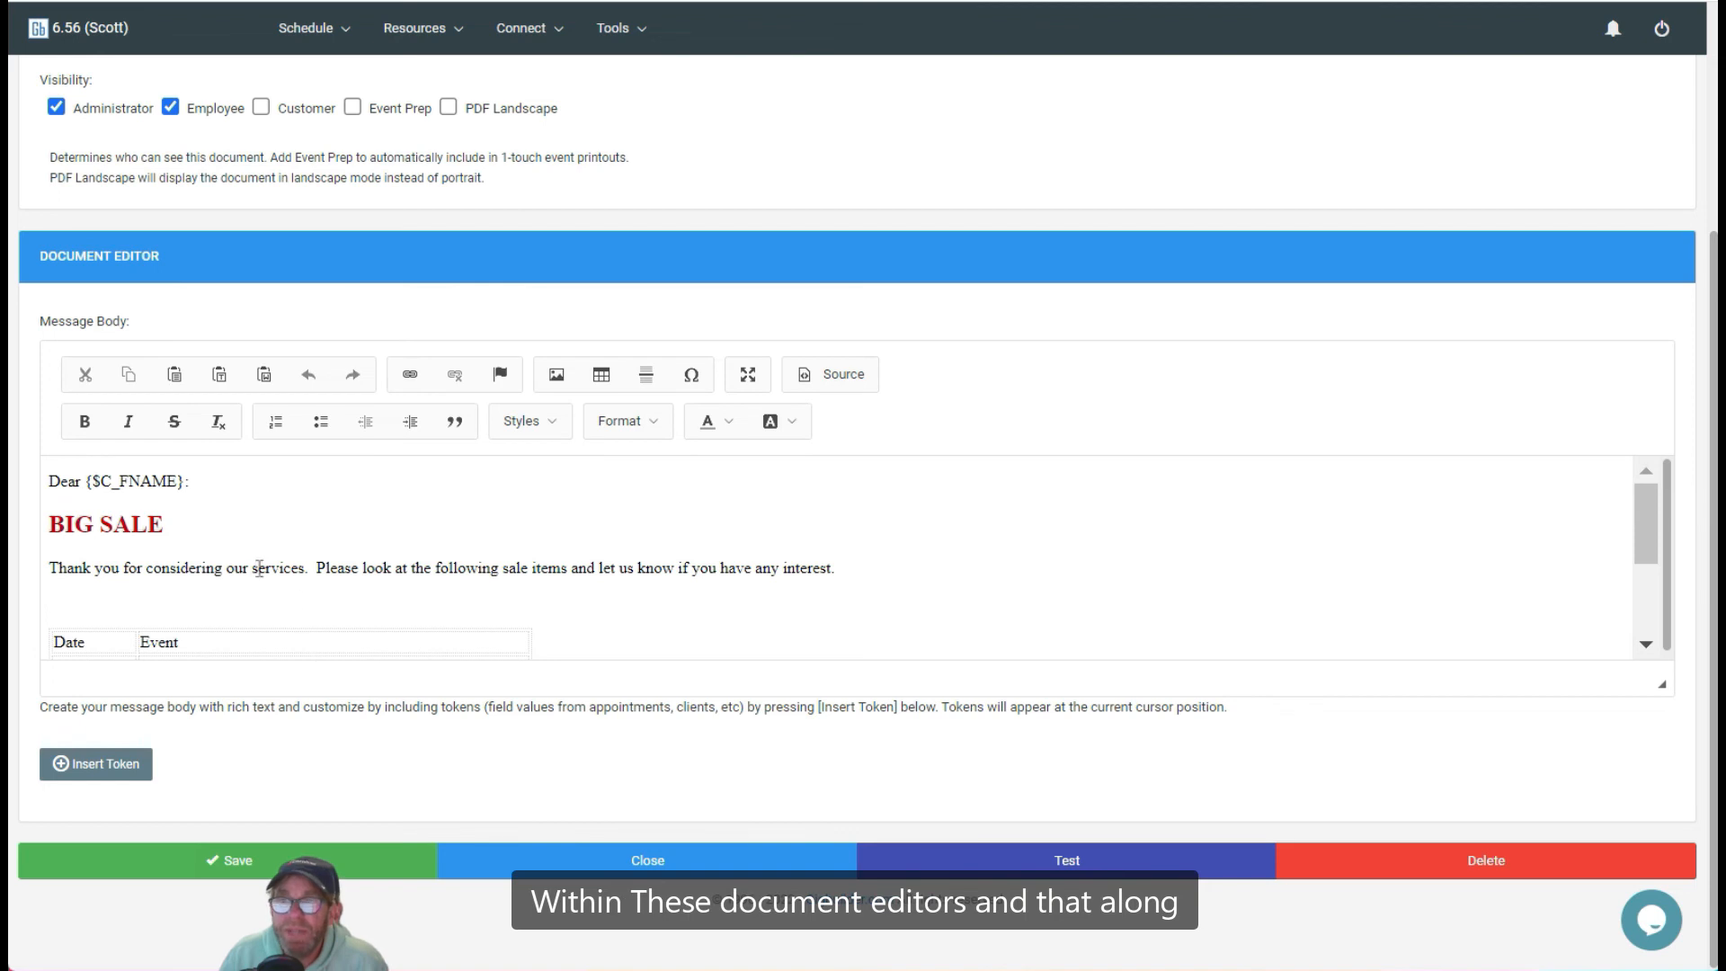
Step: On a new line below the Gigbuilder link, insert the Primary Venue Name token from the Event Venue Tab
scroll(355, 523, "down", 4)
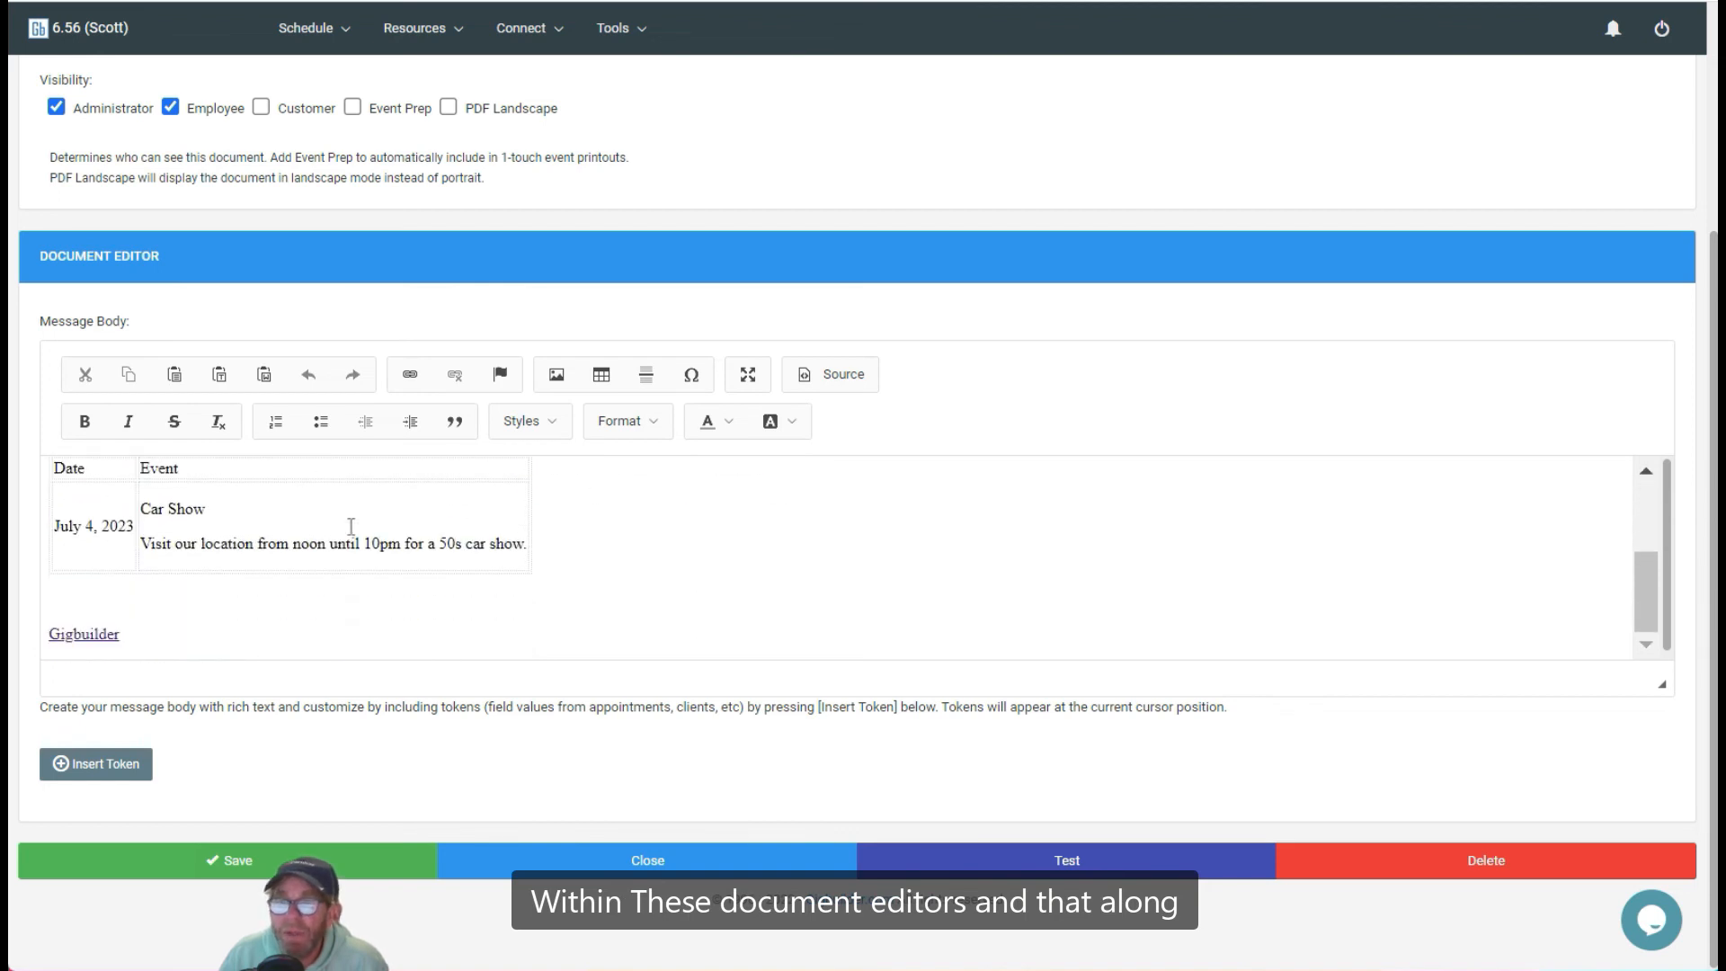
left_click(194, 636)
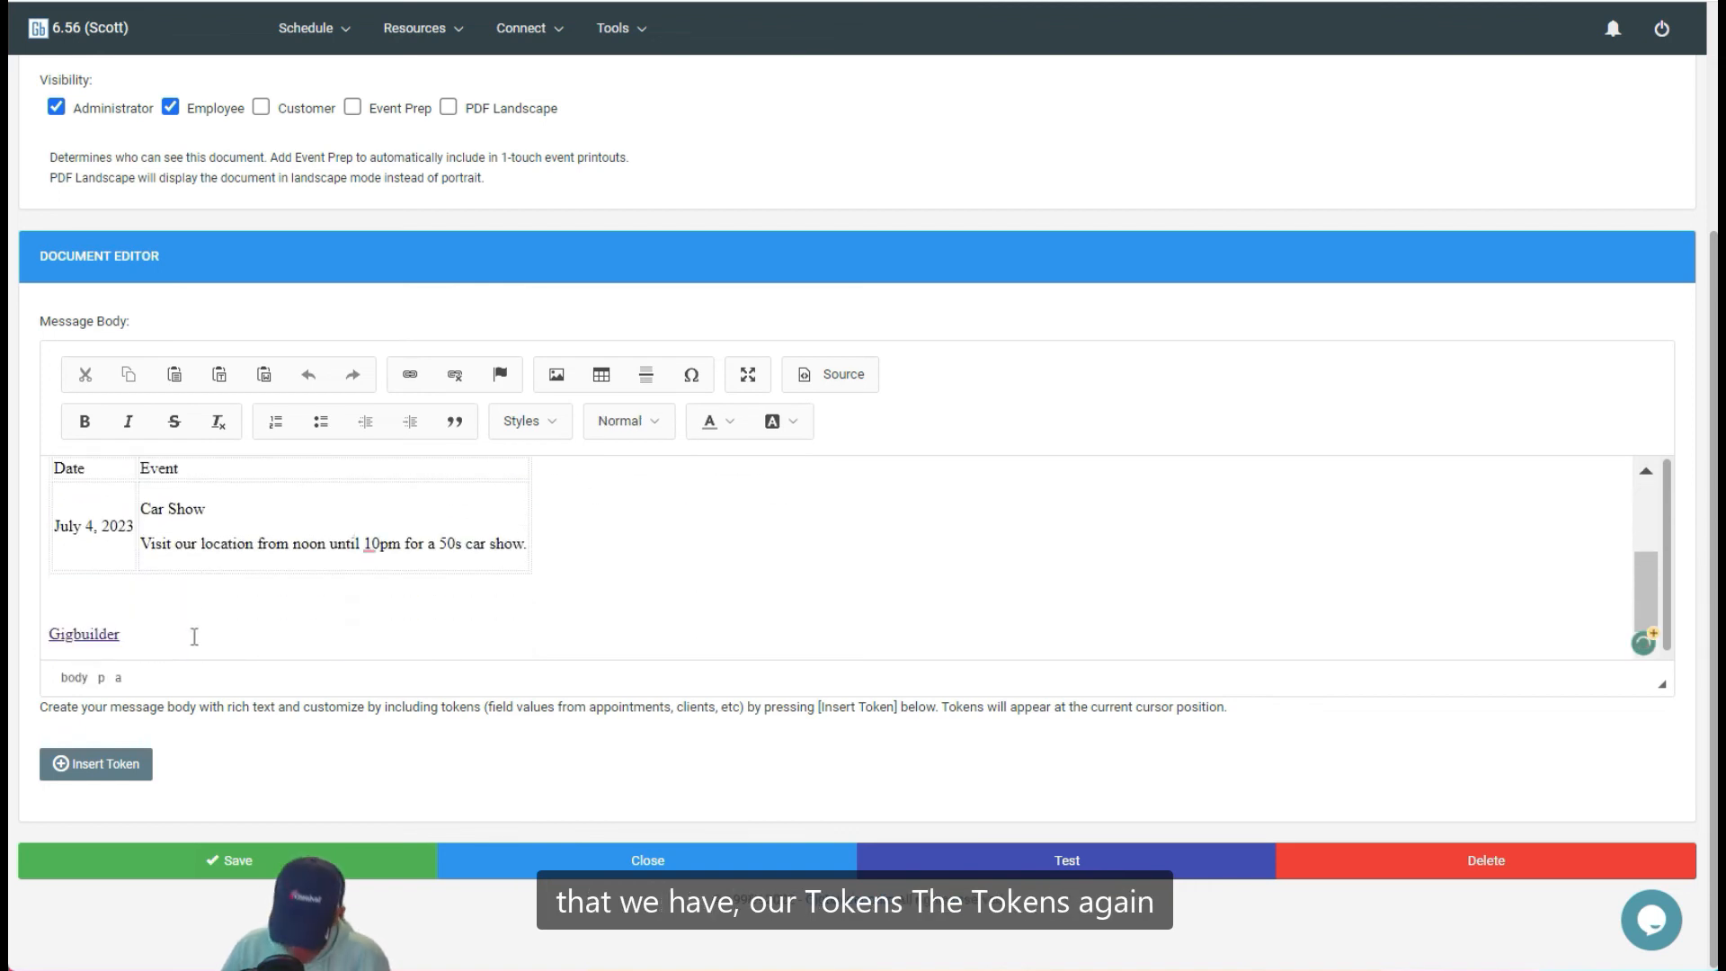
key("Return")
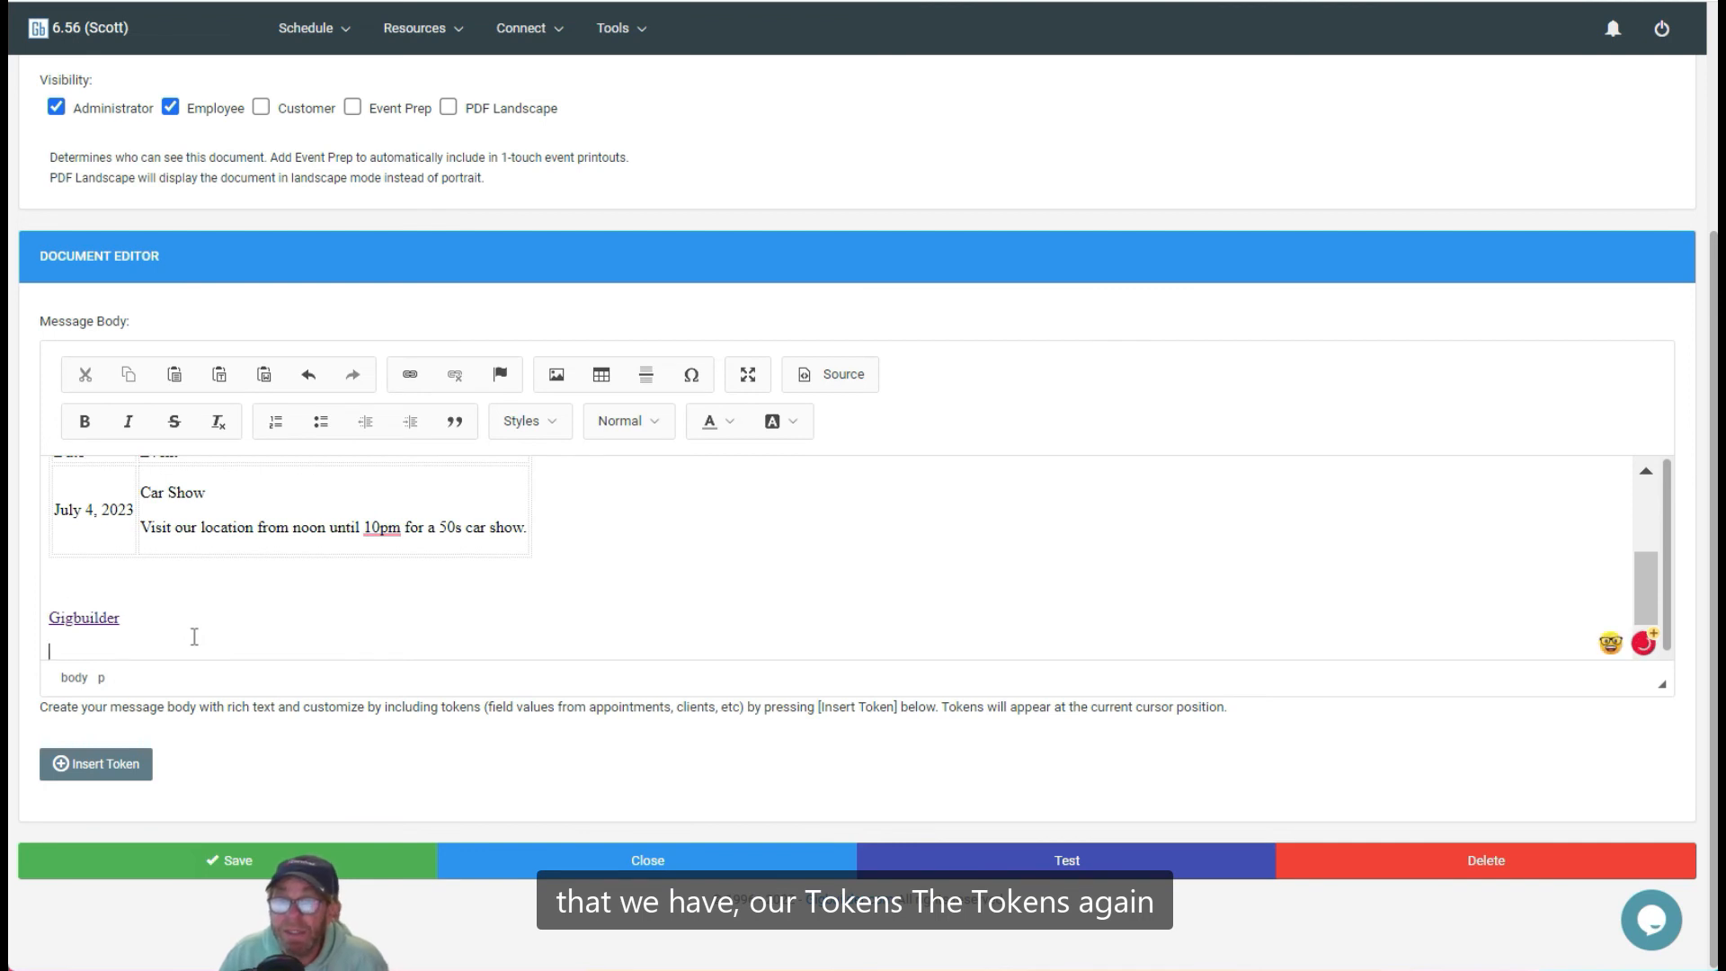
left_click(114, 772)
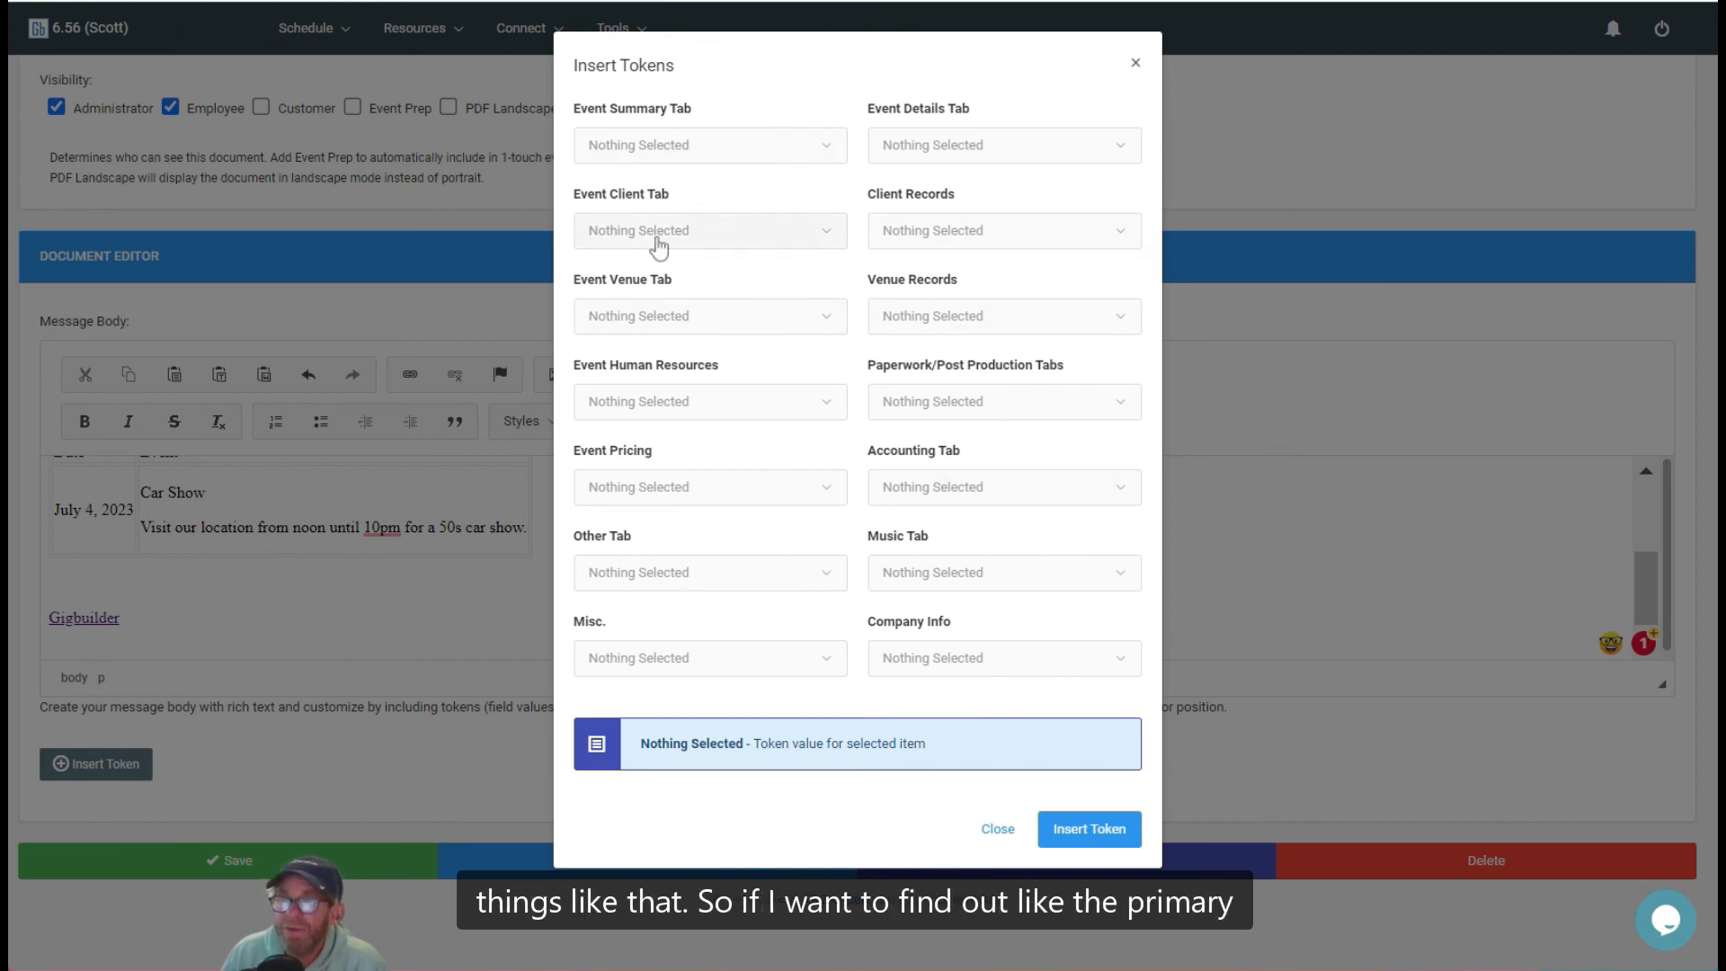
left_click(683, 317)
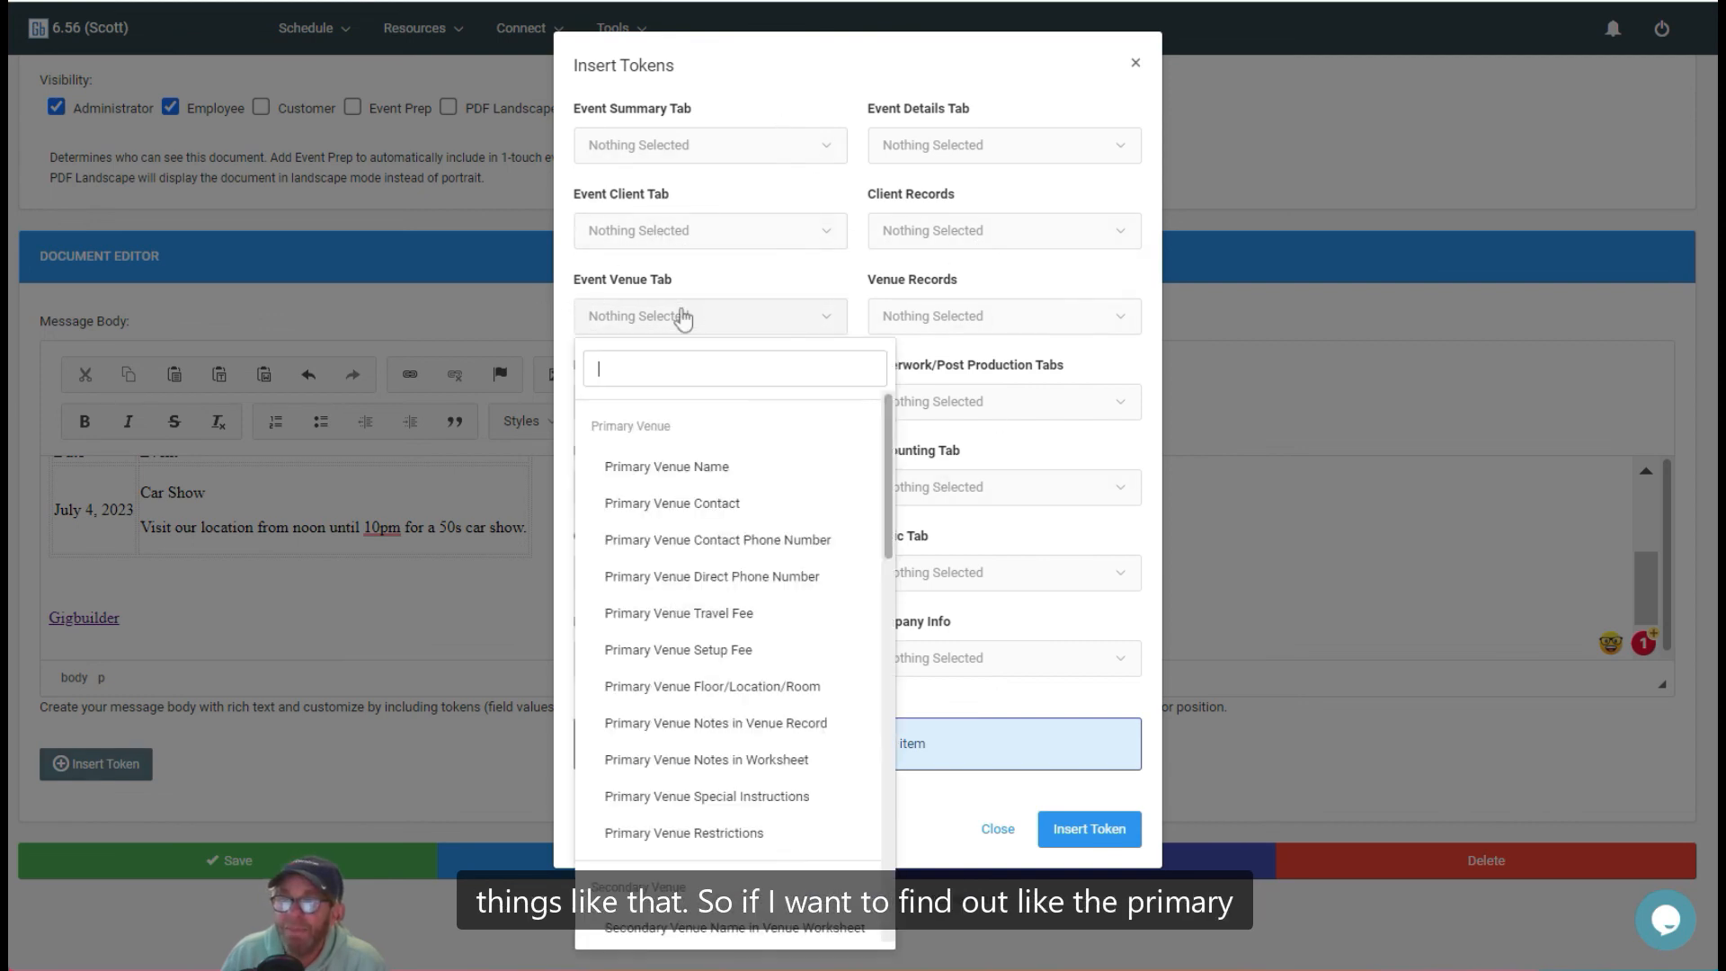
left_click(708, 466)
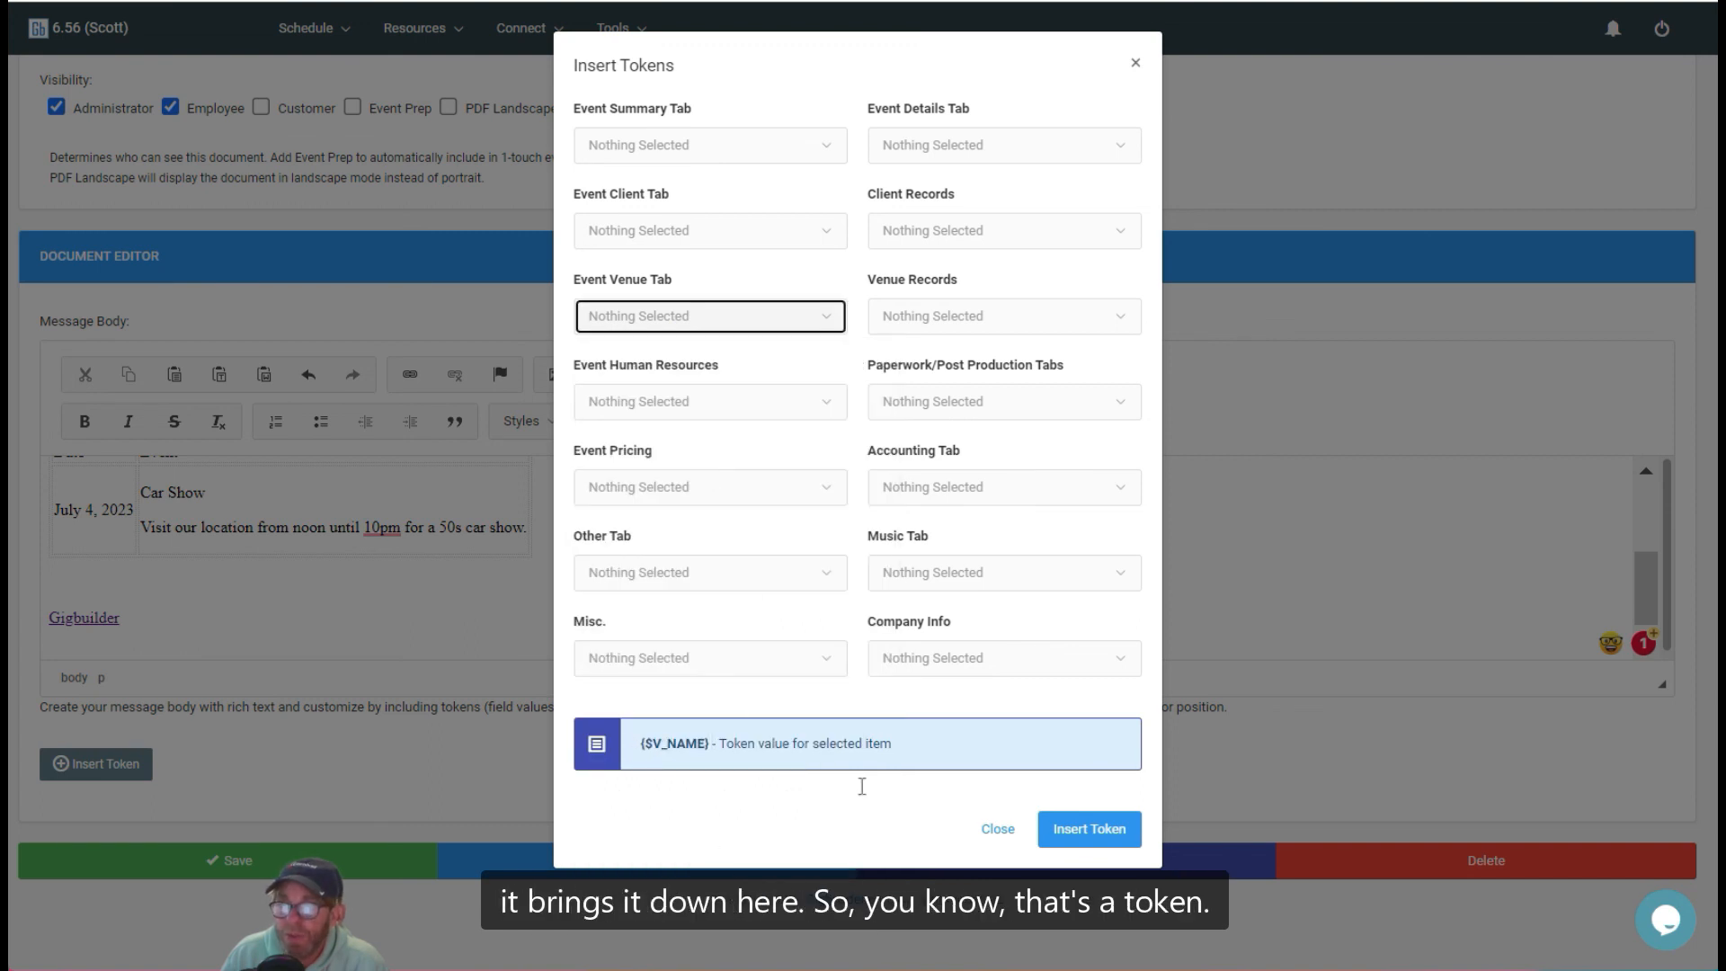
left_click(1124, 827)
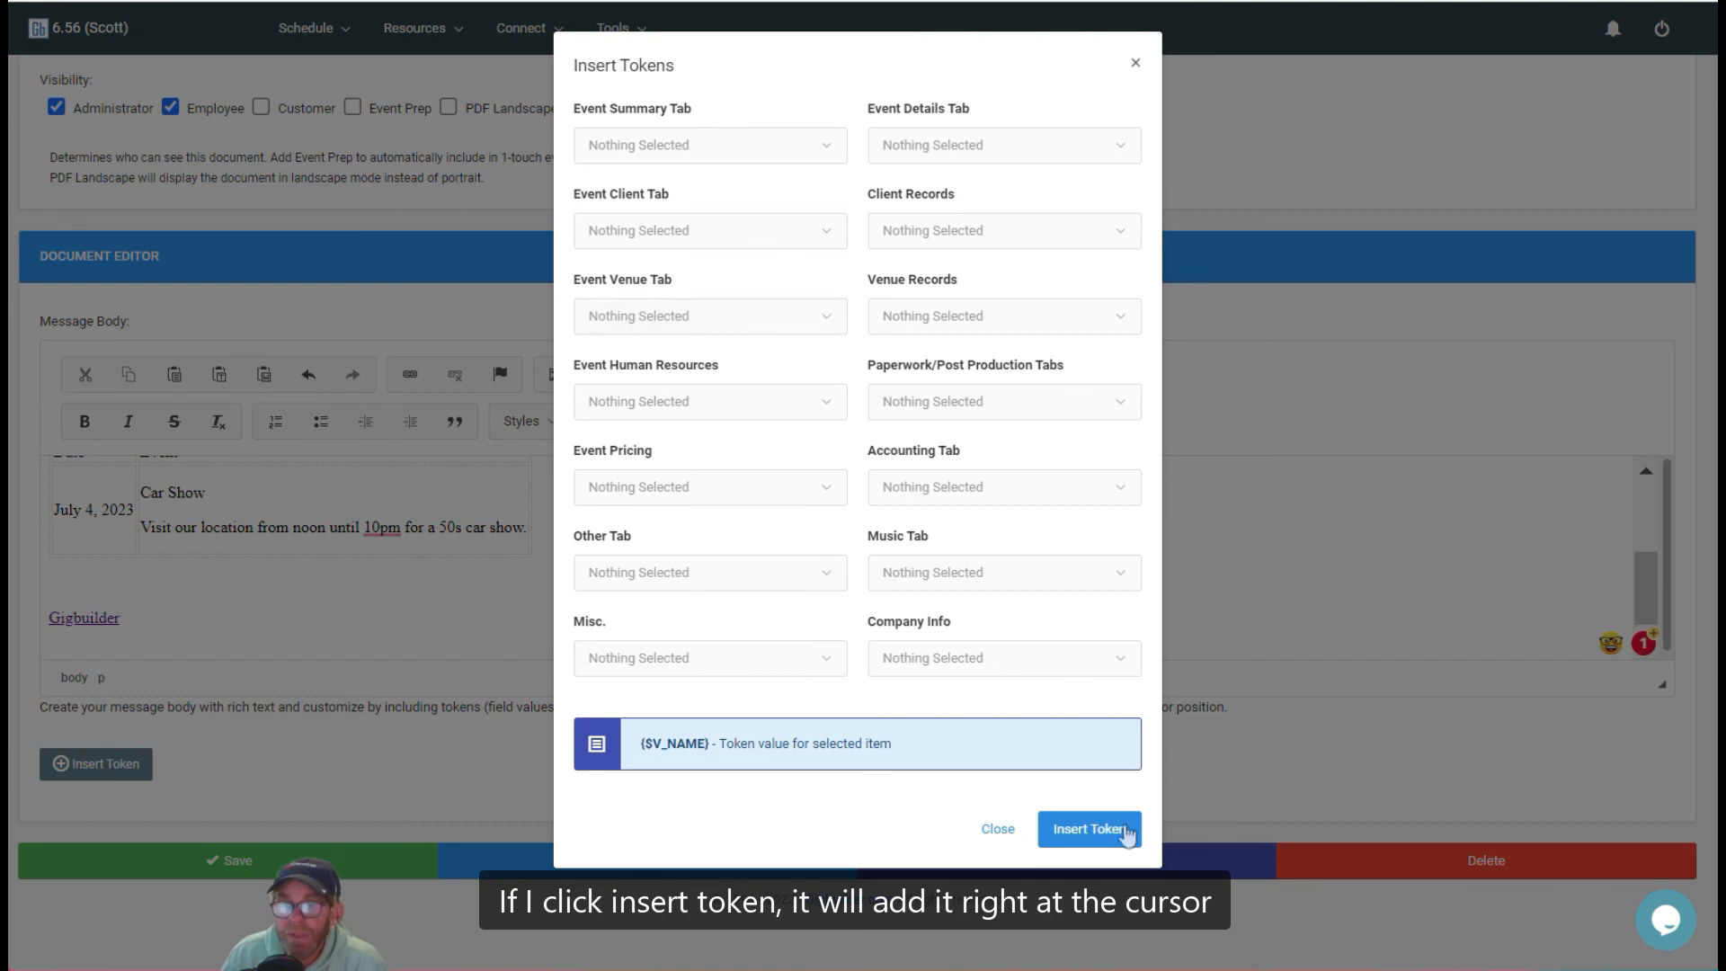
scroll(644, 598, "down", 1)
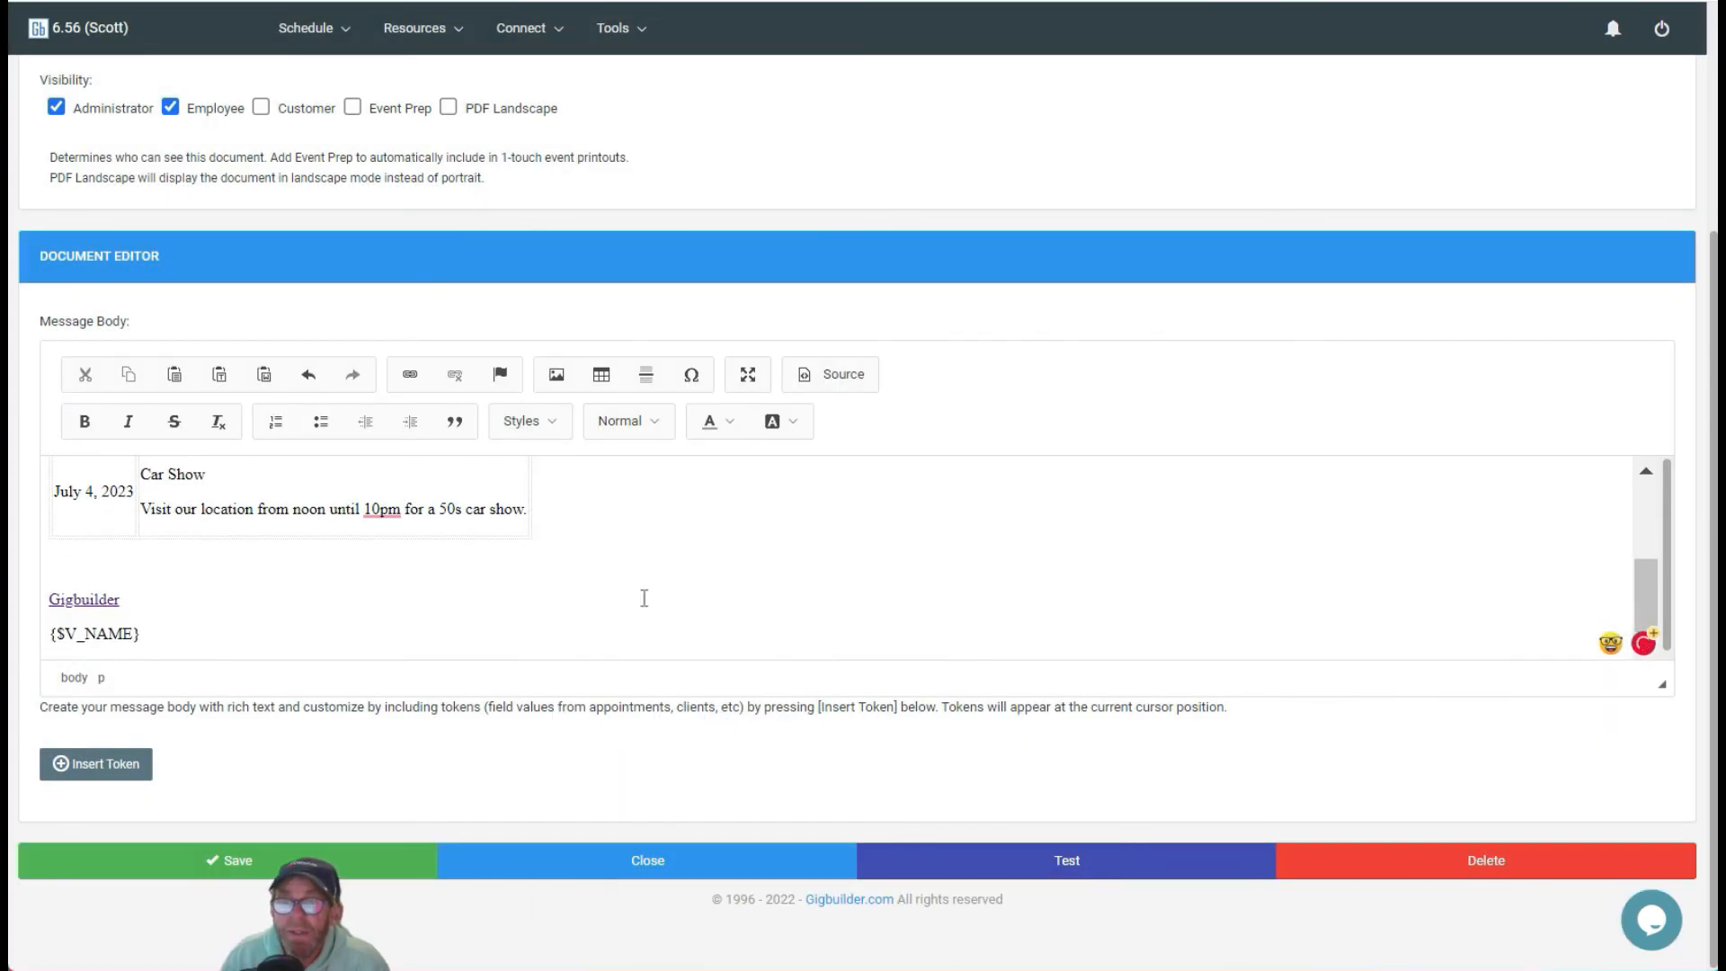
Step: Maximize the editor to view the whole document, then restore it to normal size
left_click(747, 374)
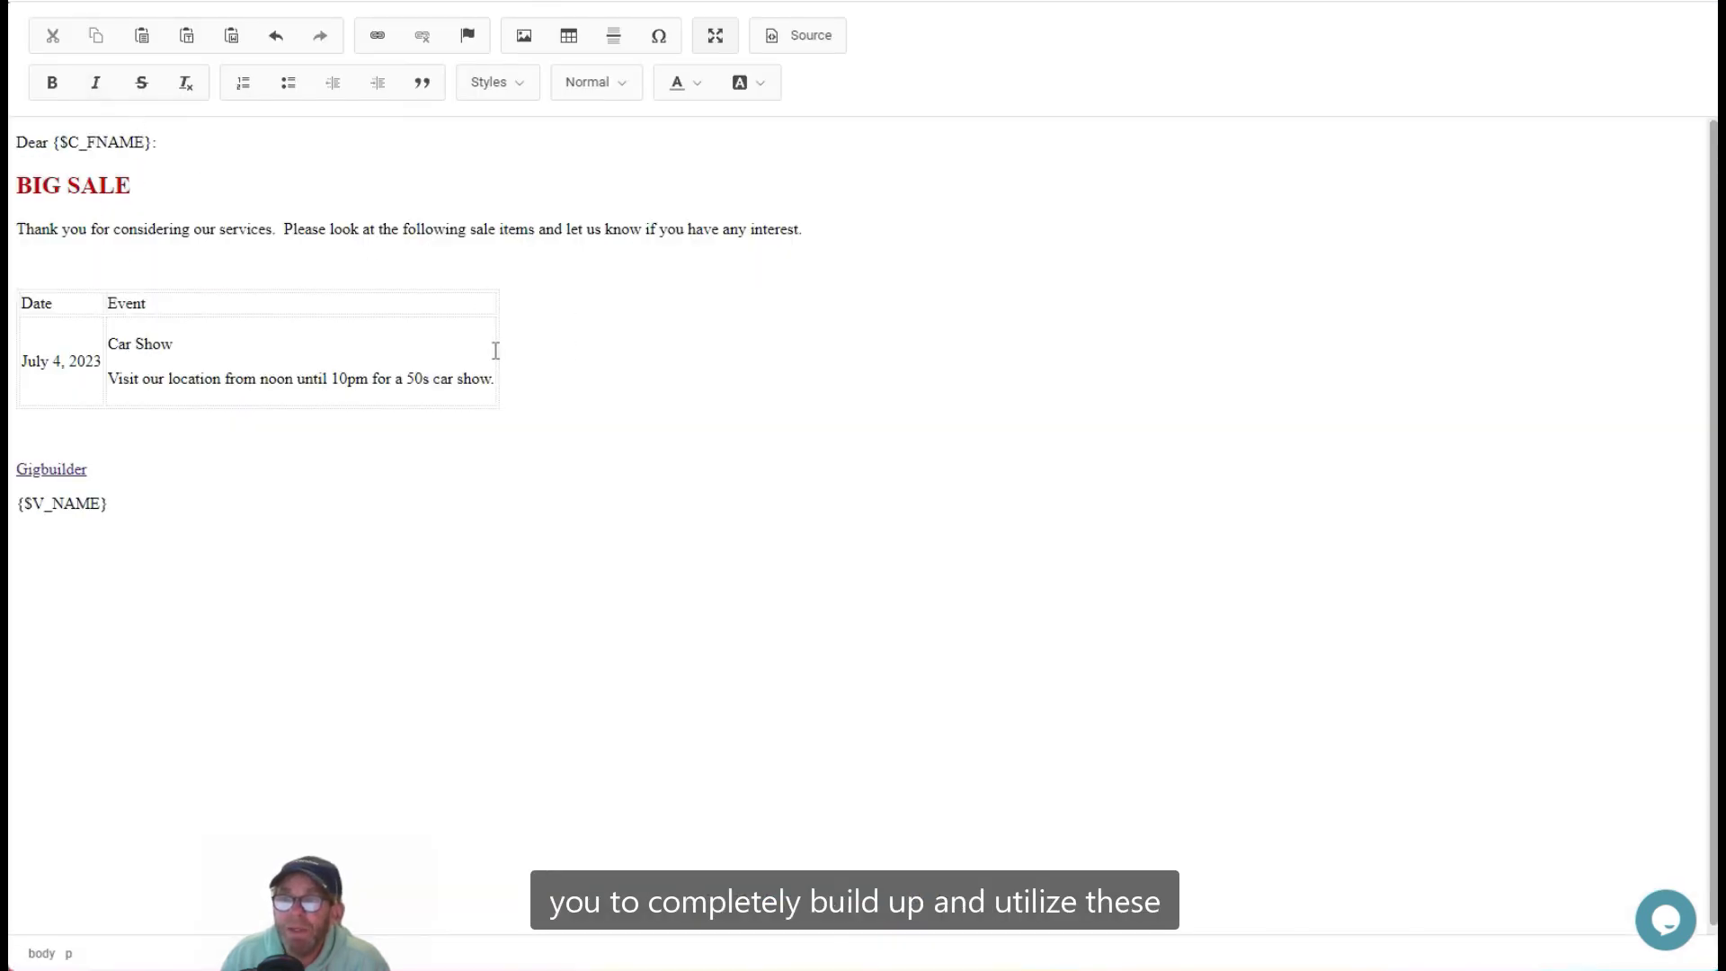
left_click(94, 331)
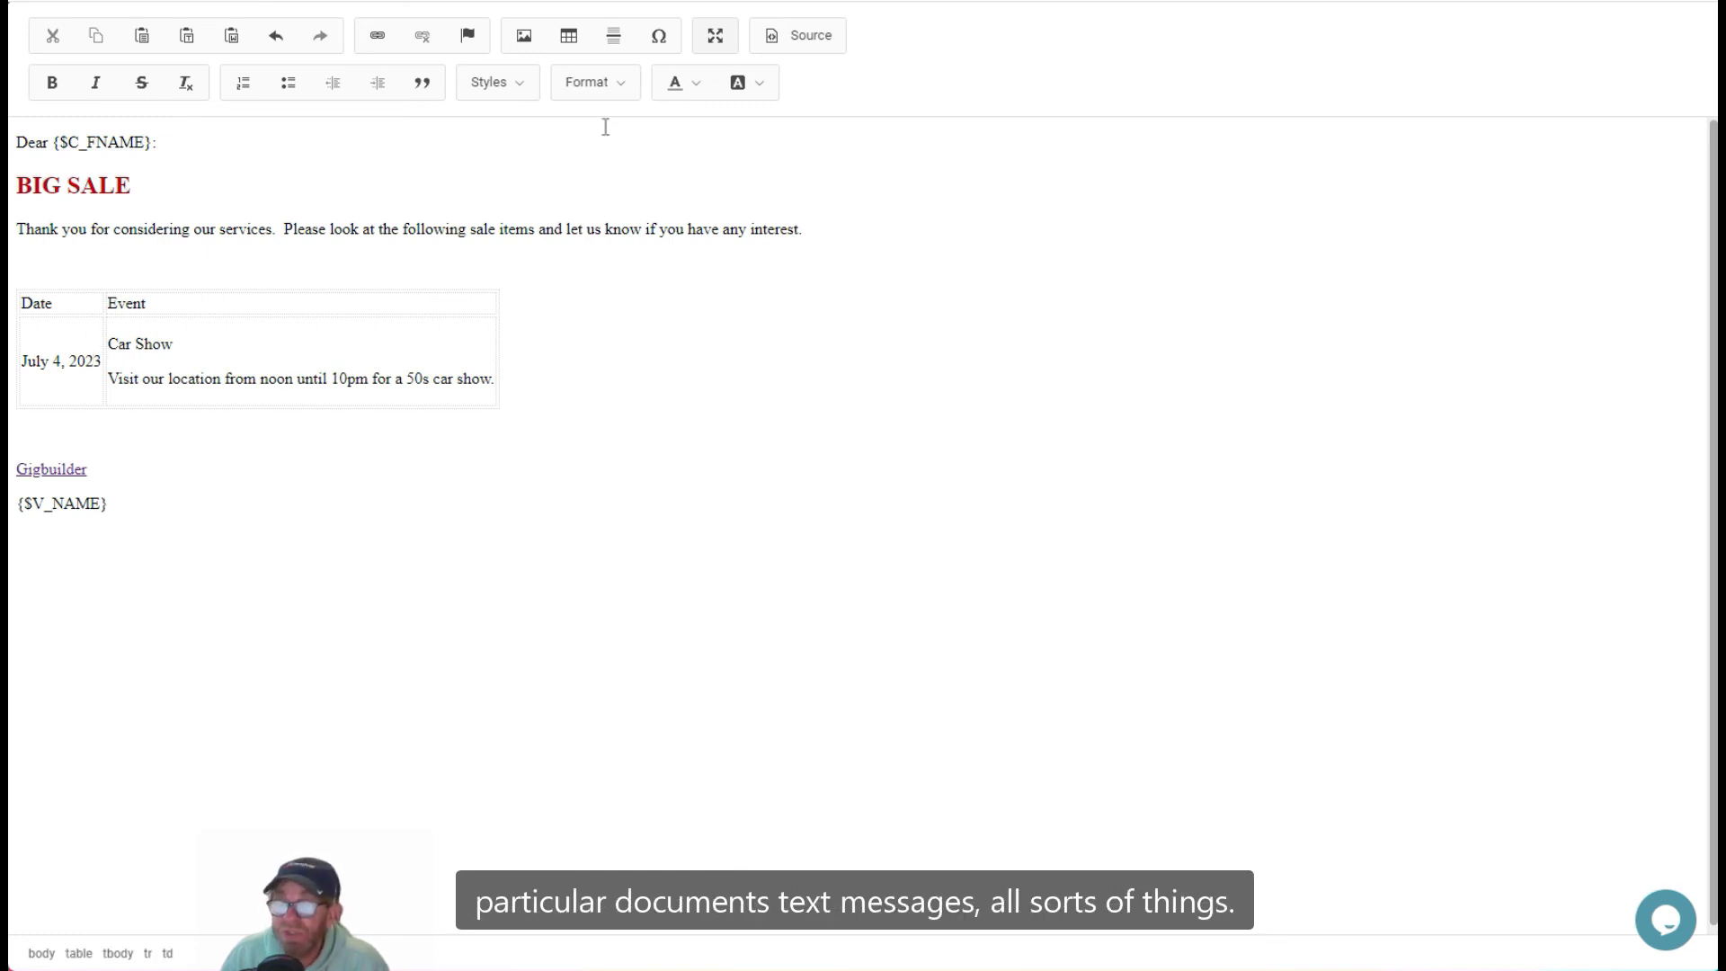
left_click(710, 35)
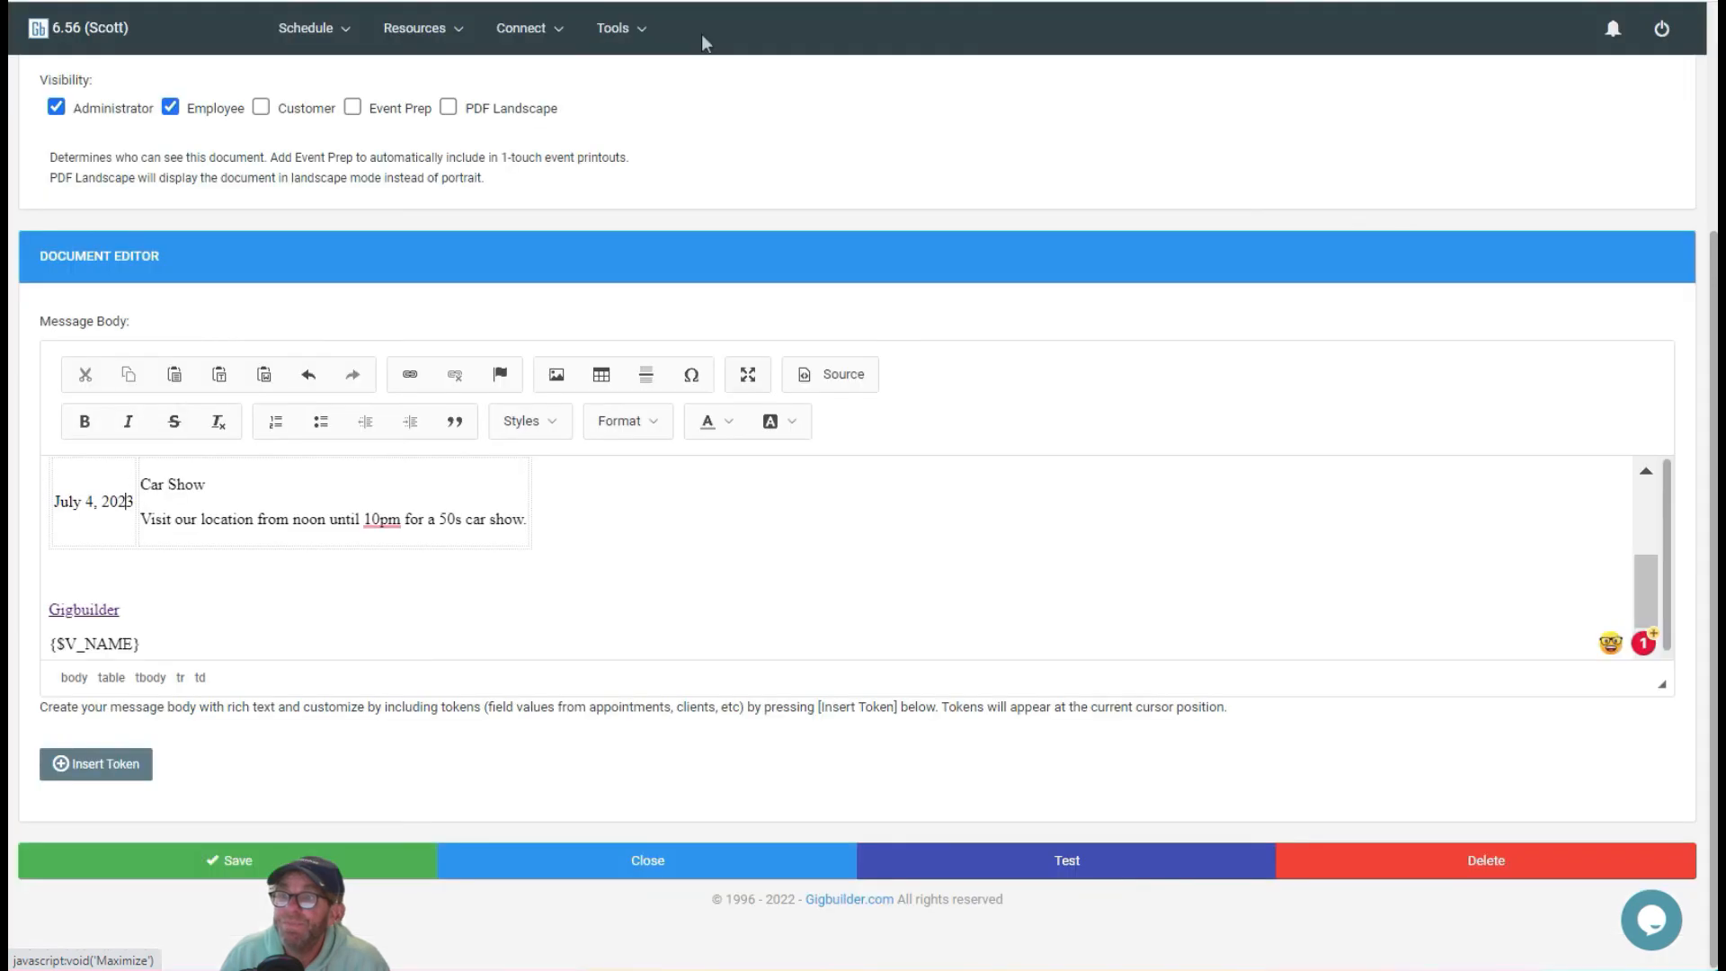